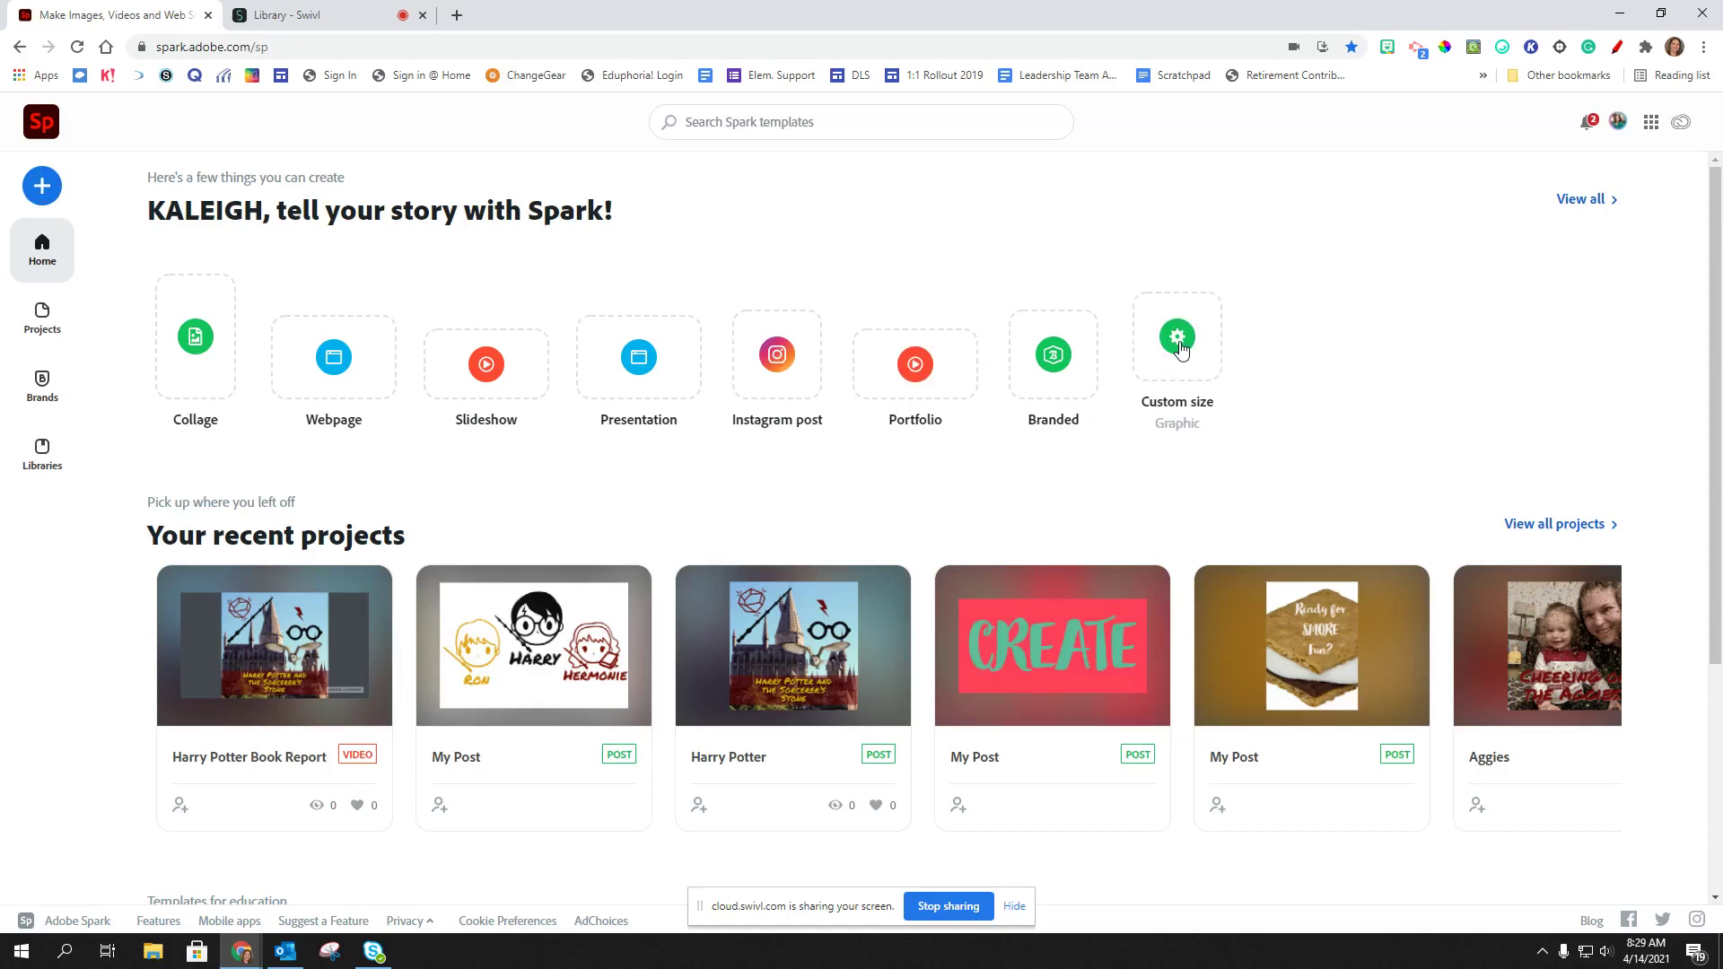
# Create a blank custom-size graphic with a width and height of 2560 px
pyautogui.click(1178, 341)
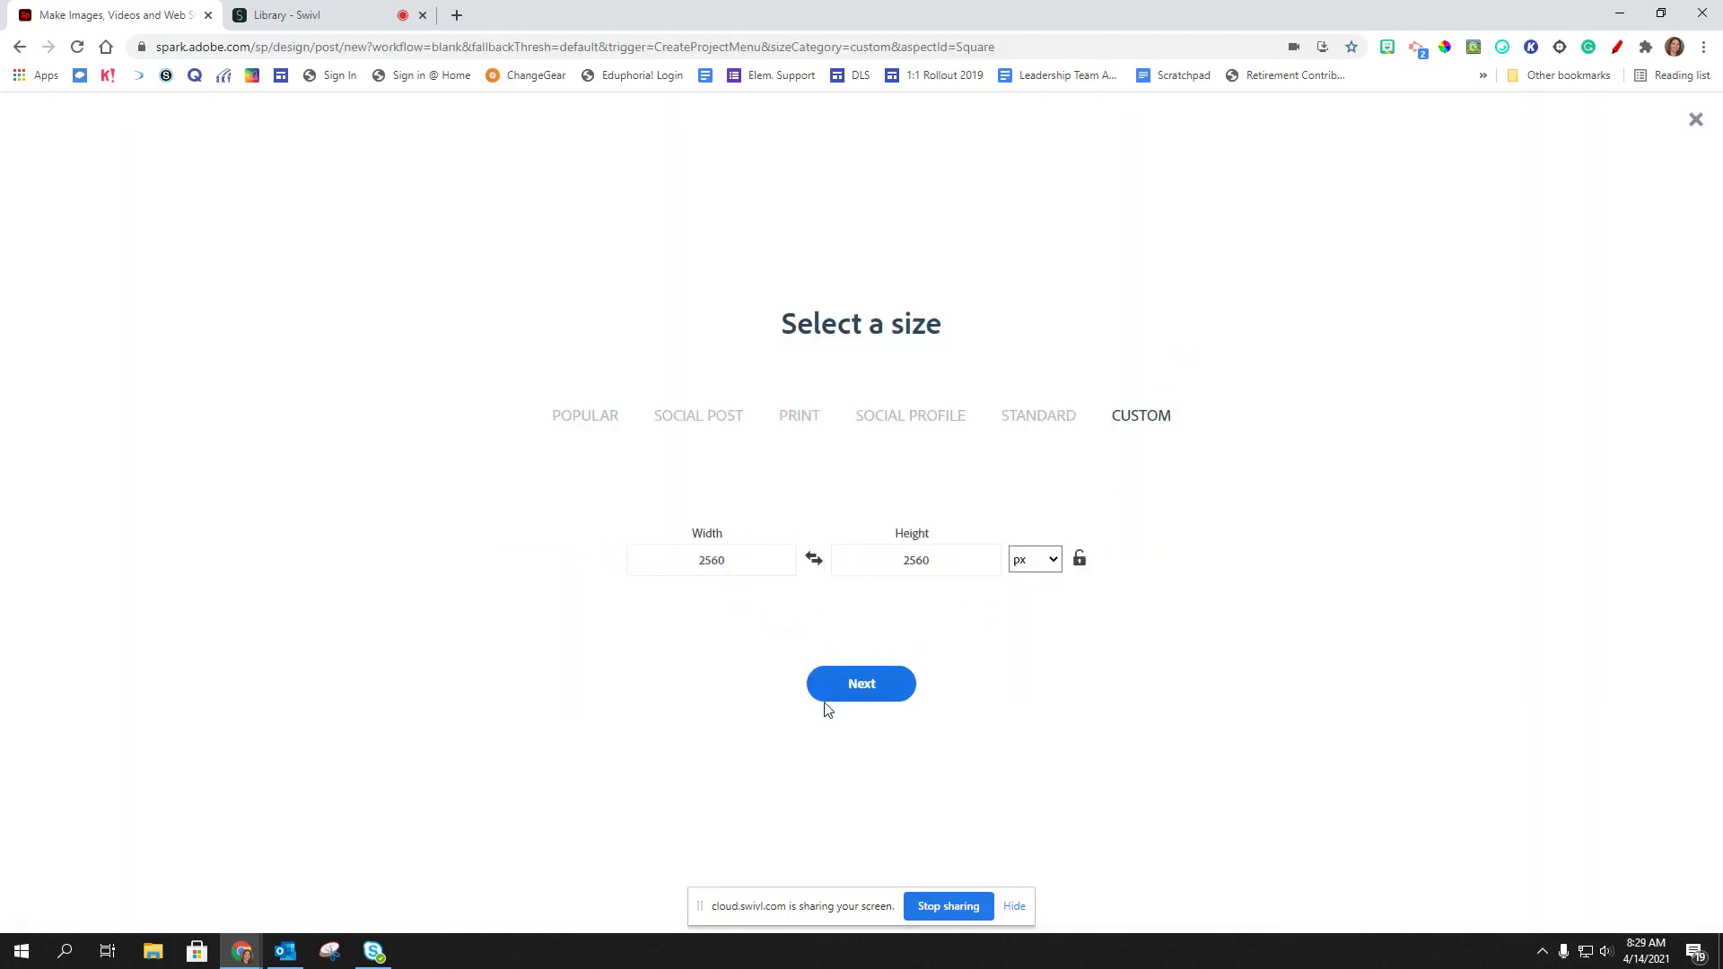
pyautogui.click(861, 686)
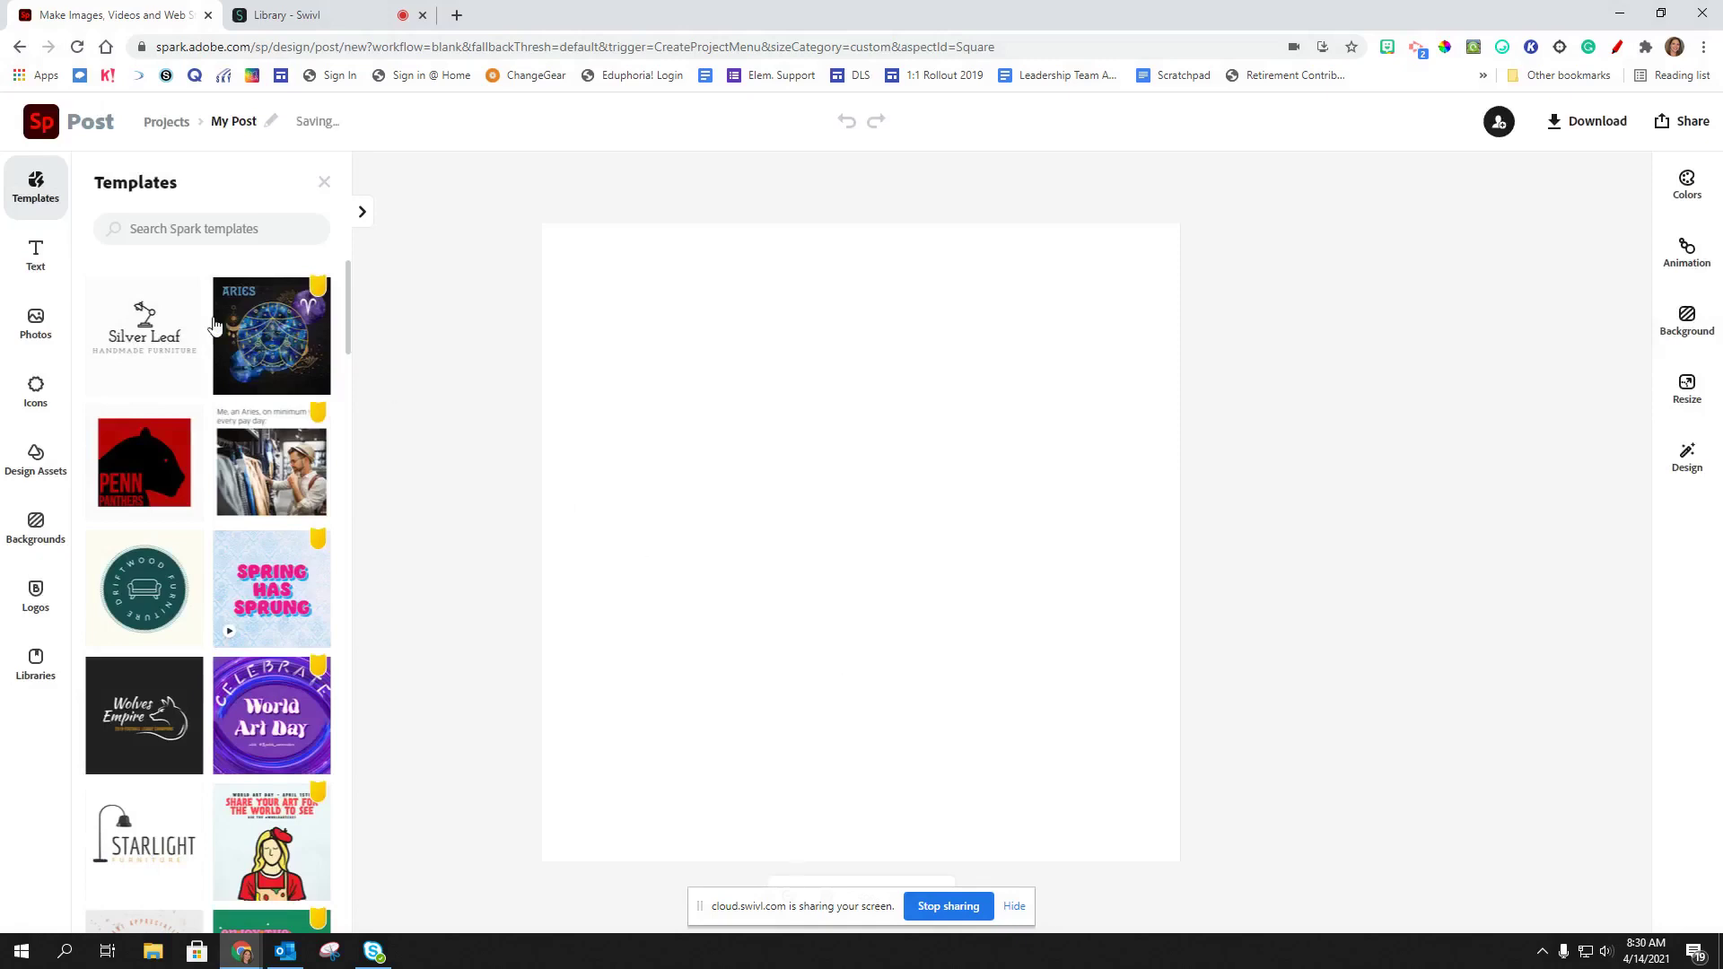
# Search the free photos for "Harry Potter" and add the castle photo with the tall central tower to the canvas
pyautogui.click(45, 328)
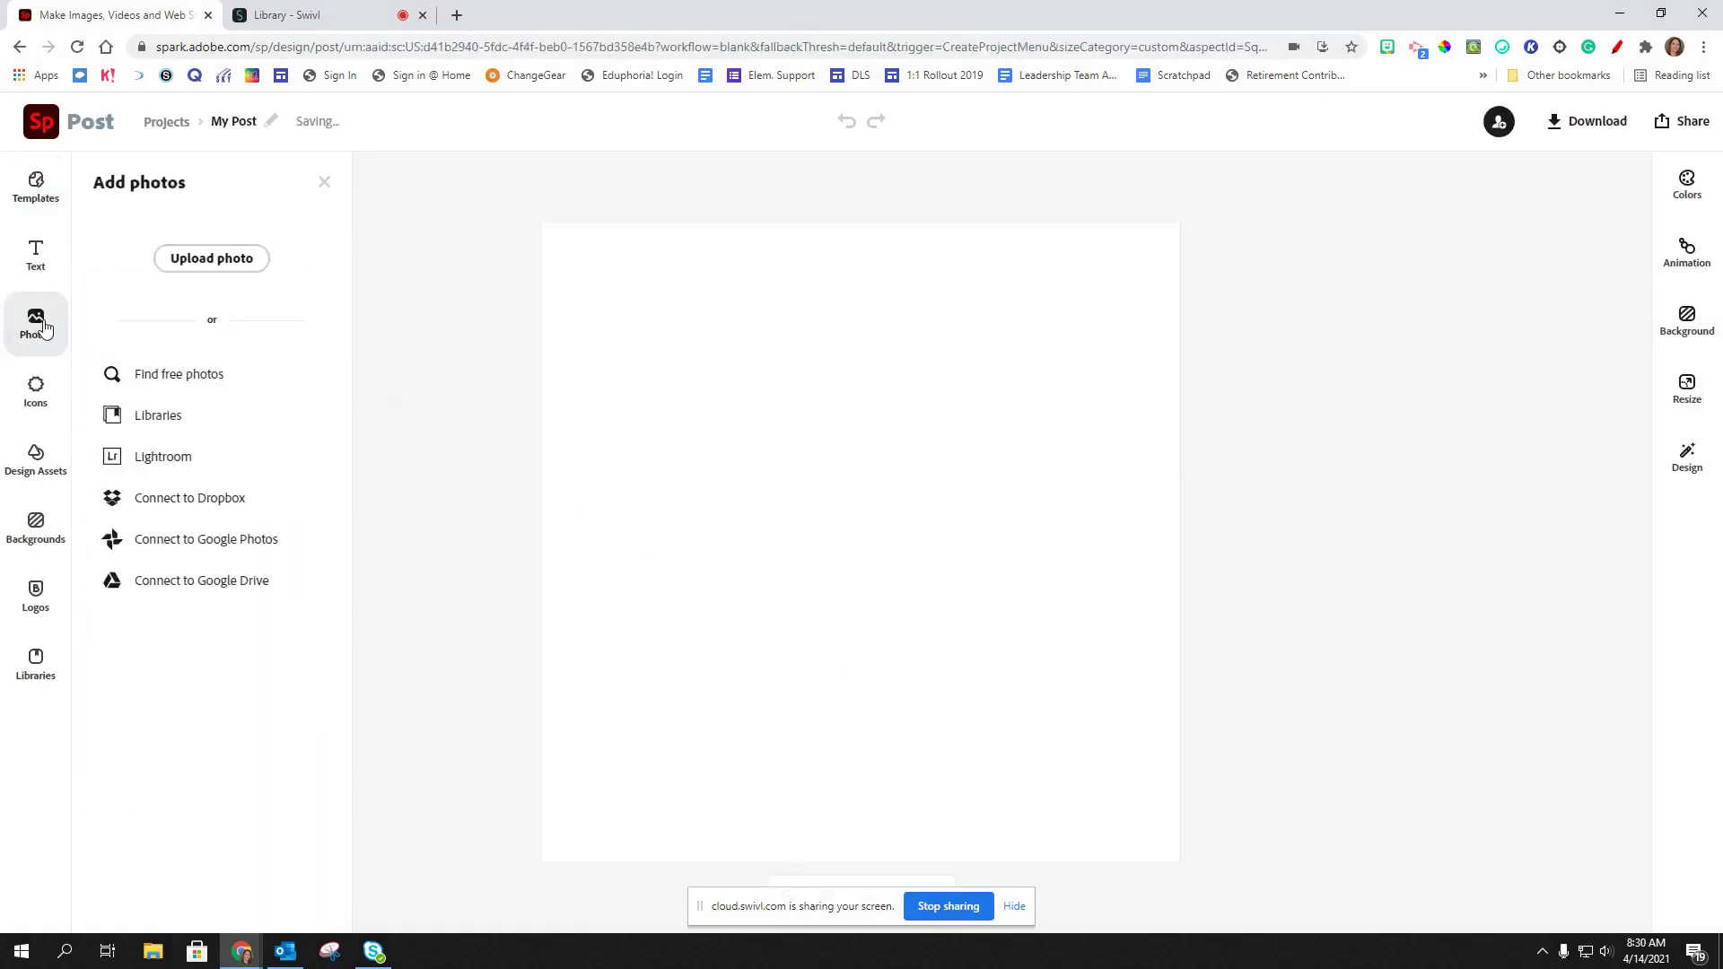
pyautogui.click(144, 382)
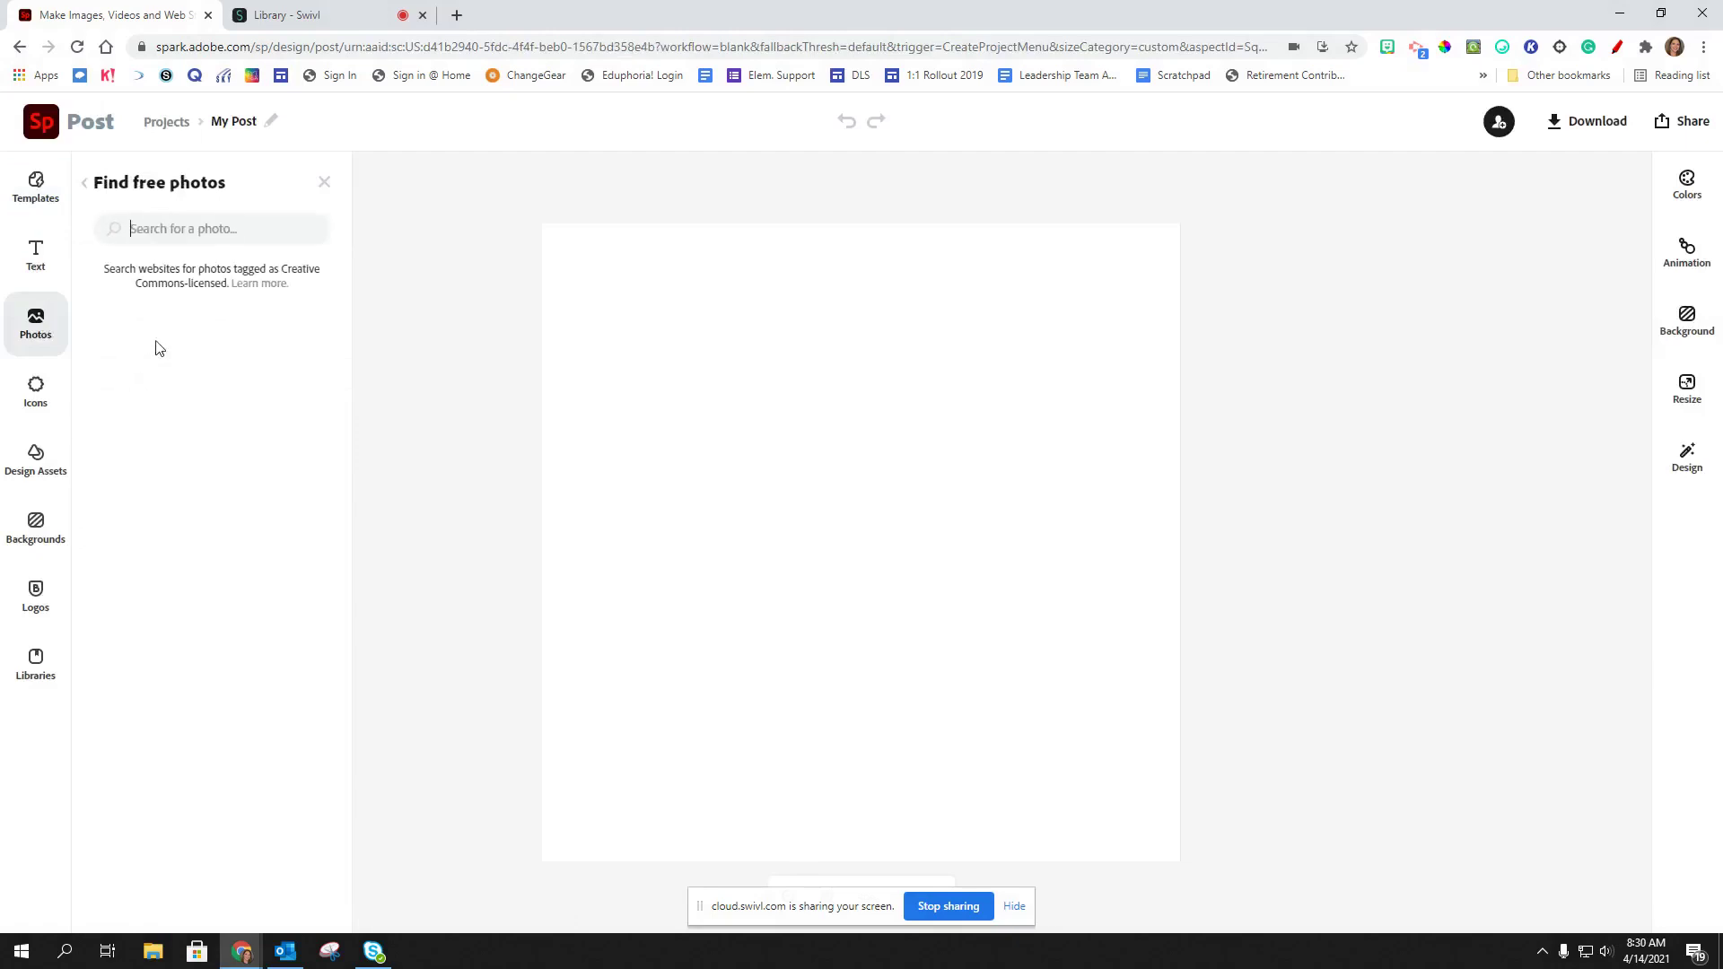
pyautogui.write('Harry Potter')
pyautogui.press('Return')
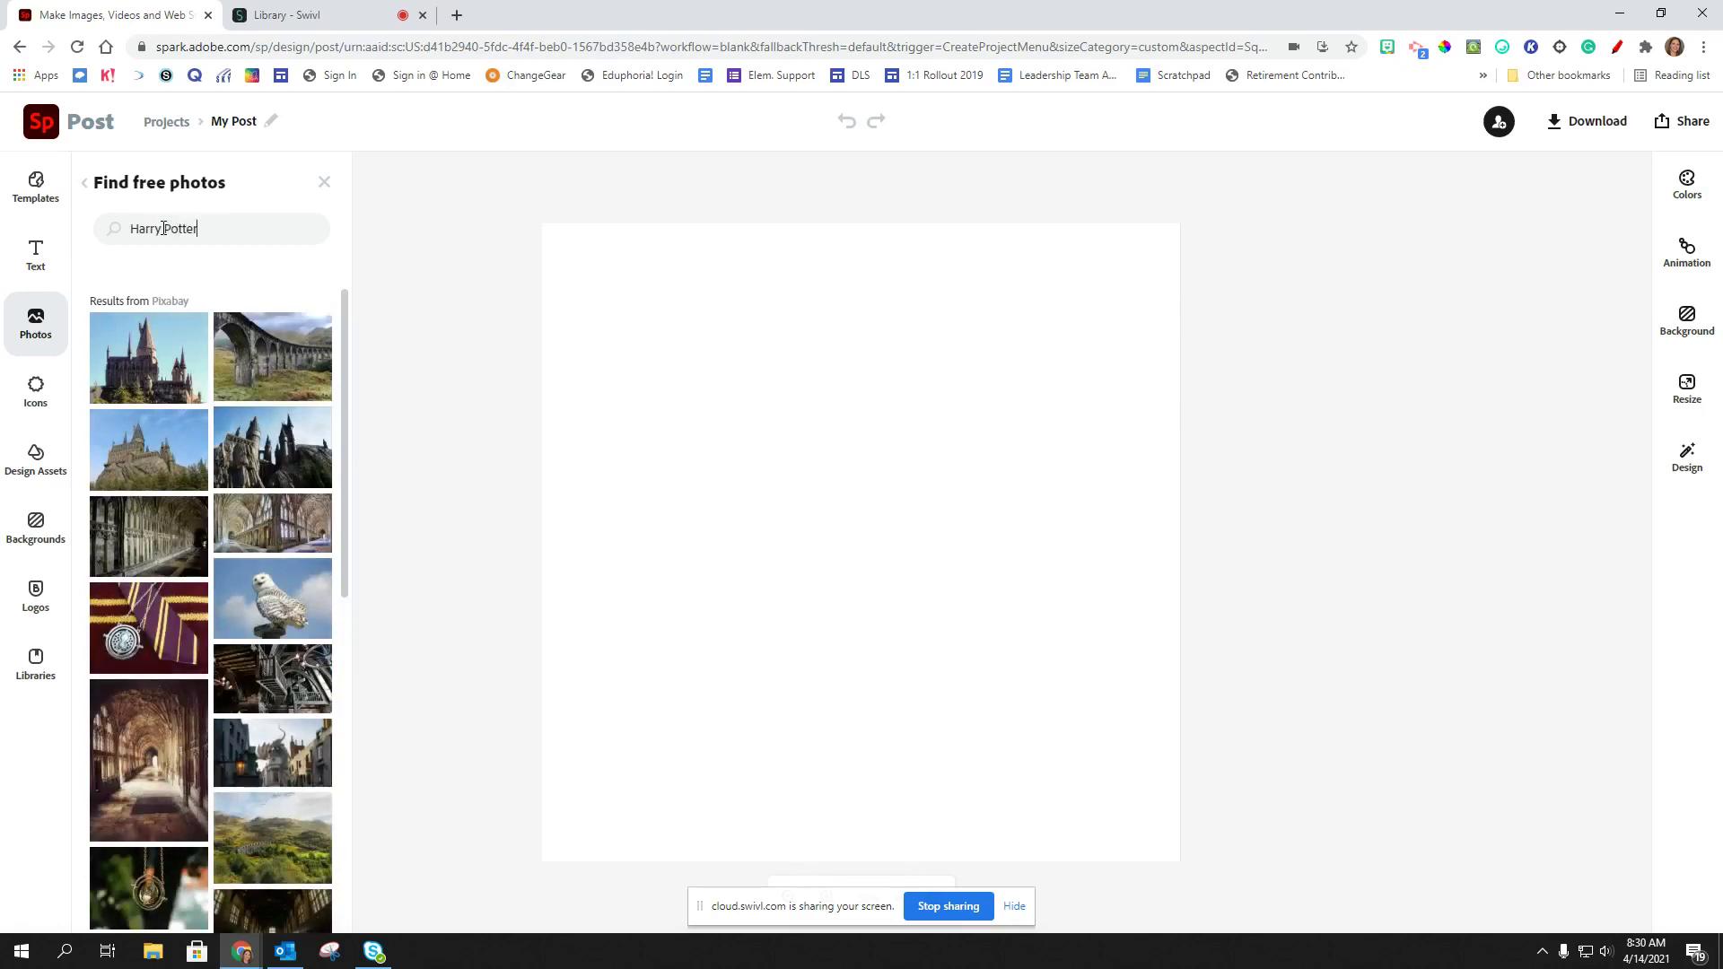
pyautogui.click(149, 371)
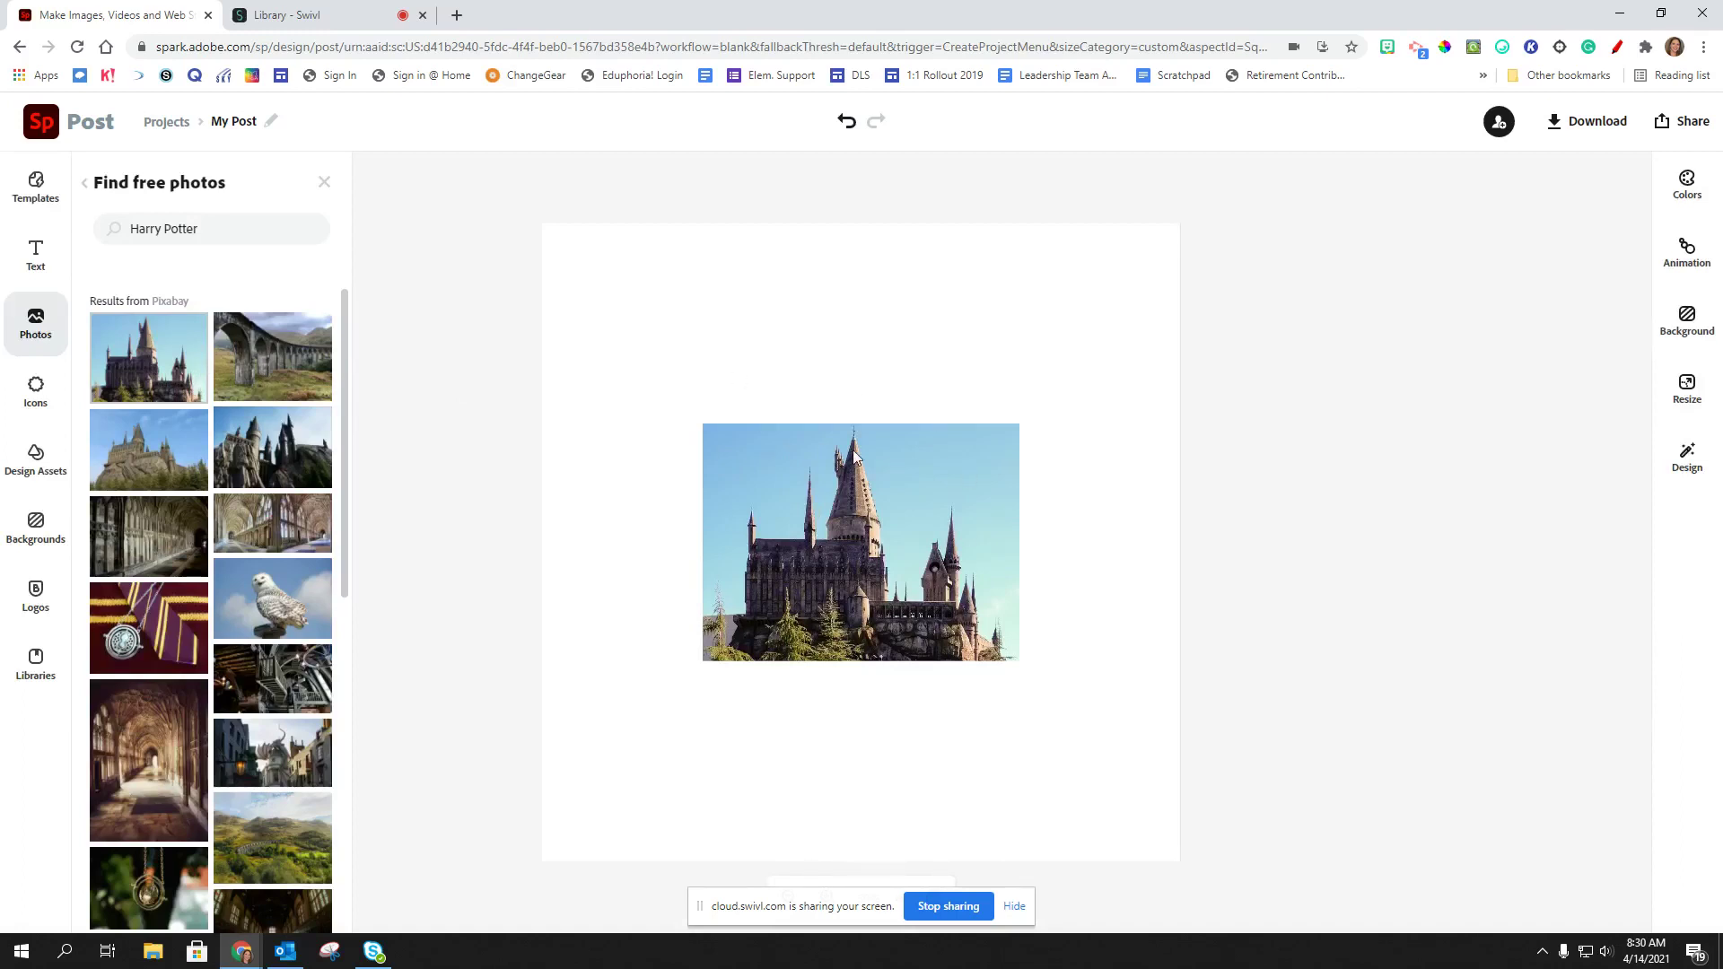
# Make the castle photo the background, shift it slightly left and set its scale to 3
pyautogui.click(885, 547)
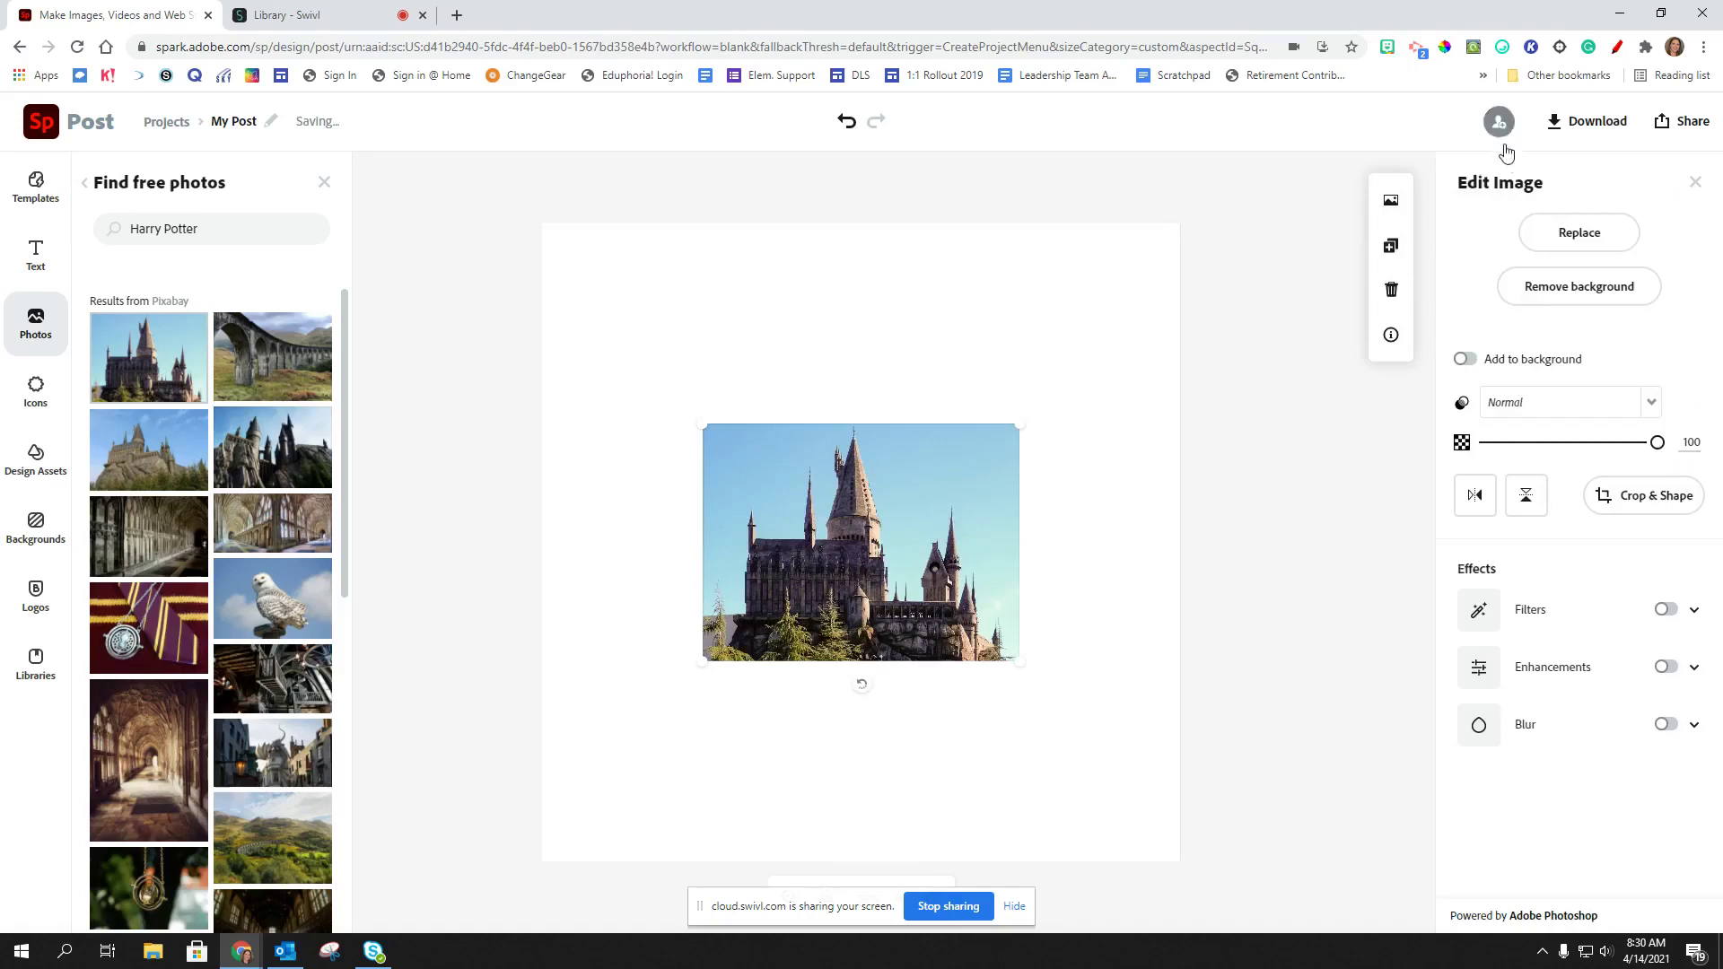
pyautogui.click(1521, 365)
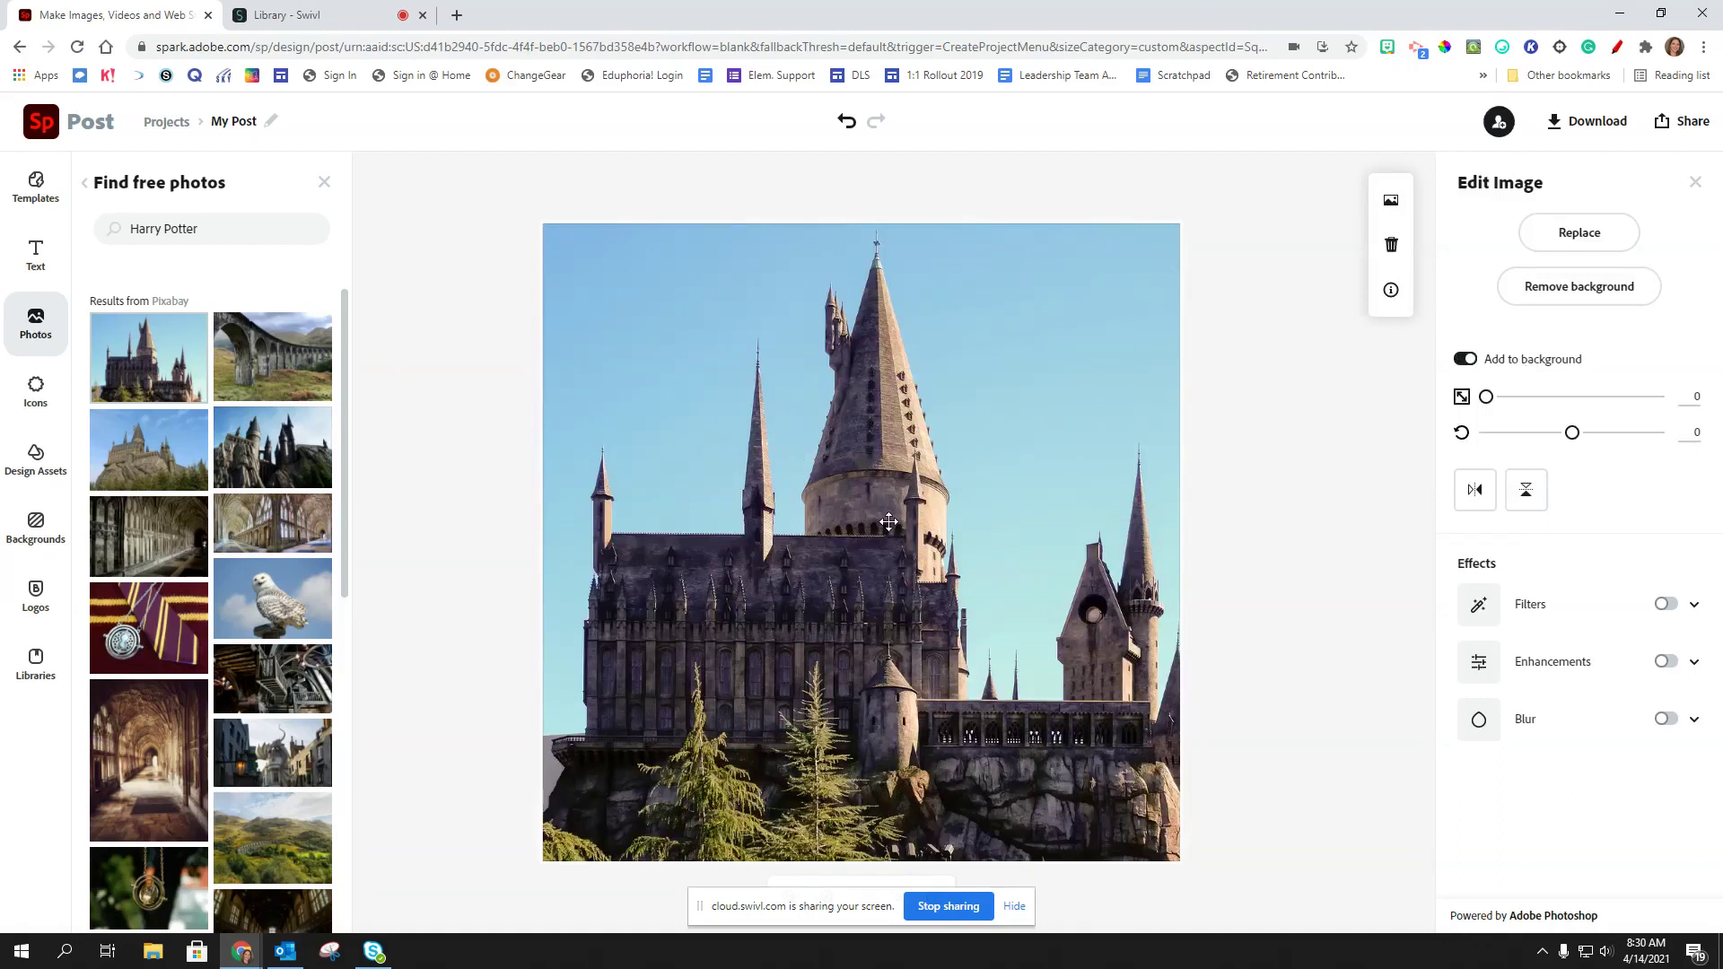
pyautogui.moveTo(888, 521); pyautogui.dragTo(865, 522)
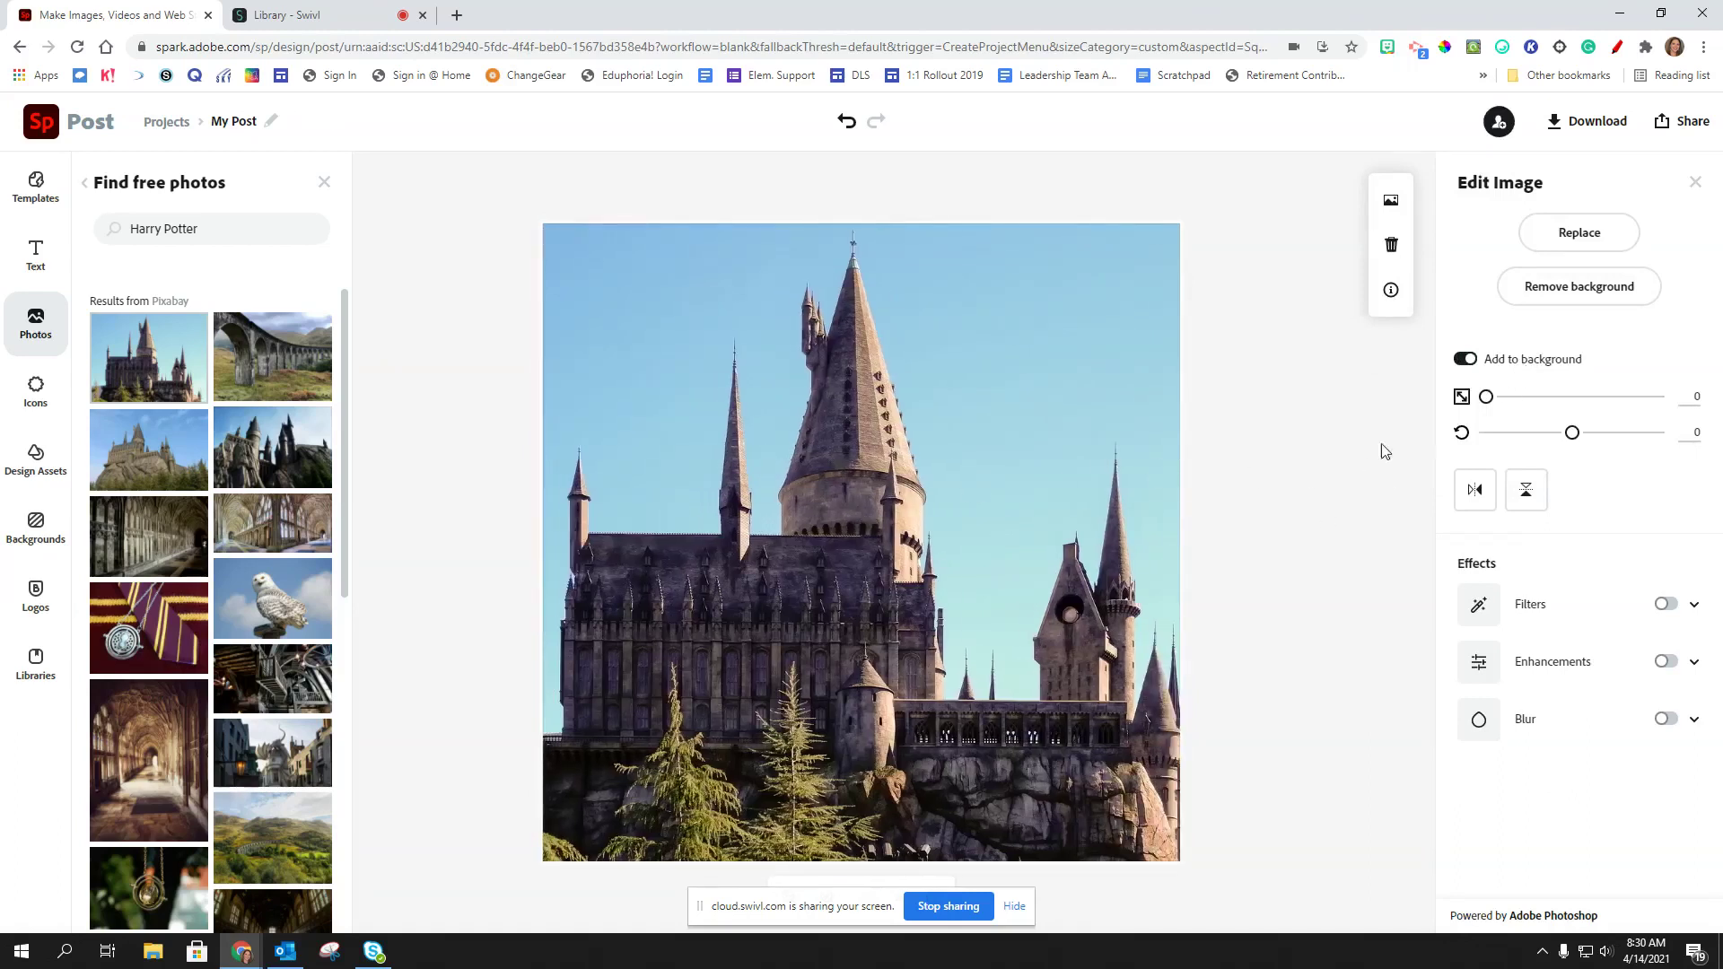
pyautogui.moveTo(1485, 396); pyautogui.dragTo(1489, 398)
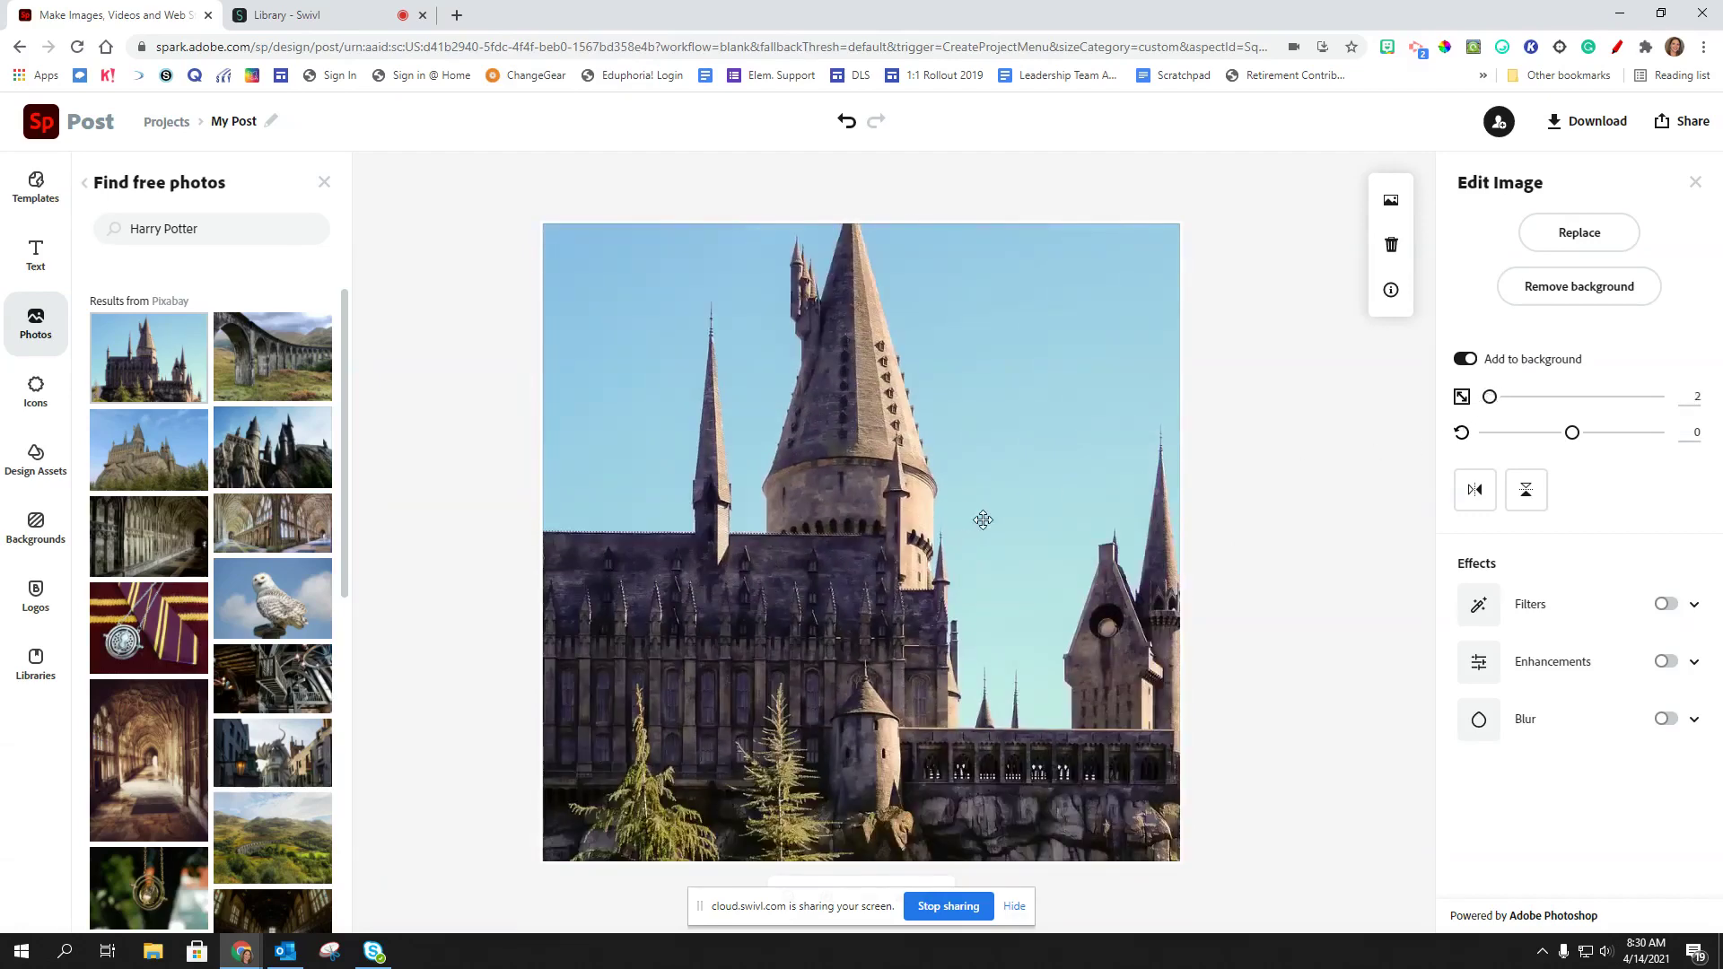
pyautogui.moveTo(1497, 406); pyautogui.dragTo(1489, 396)
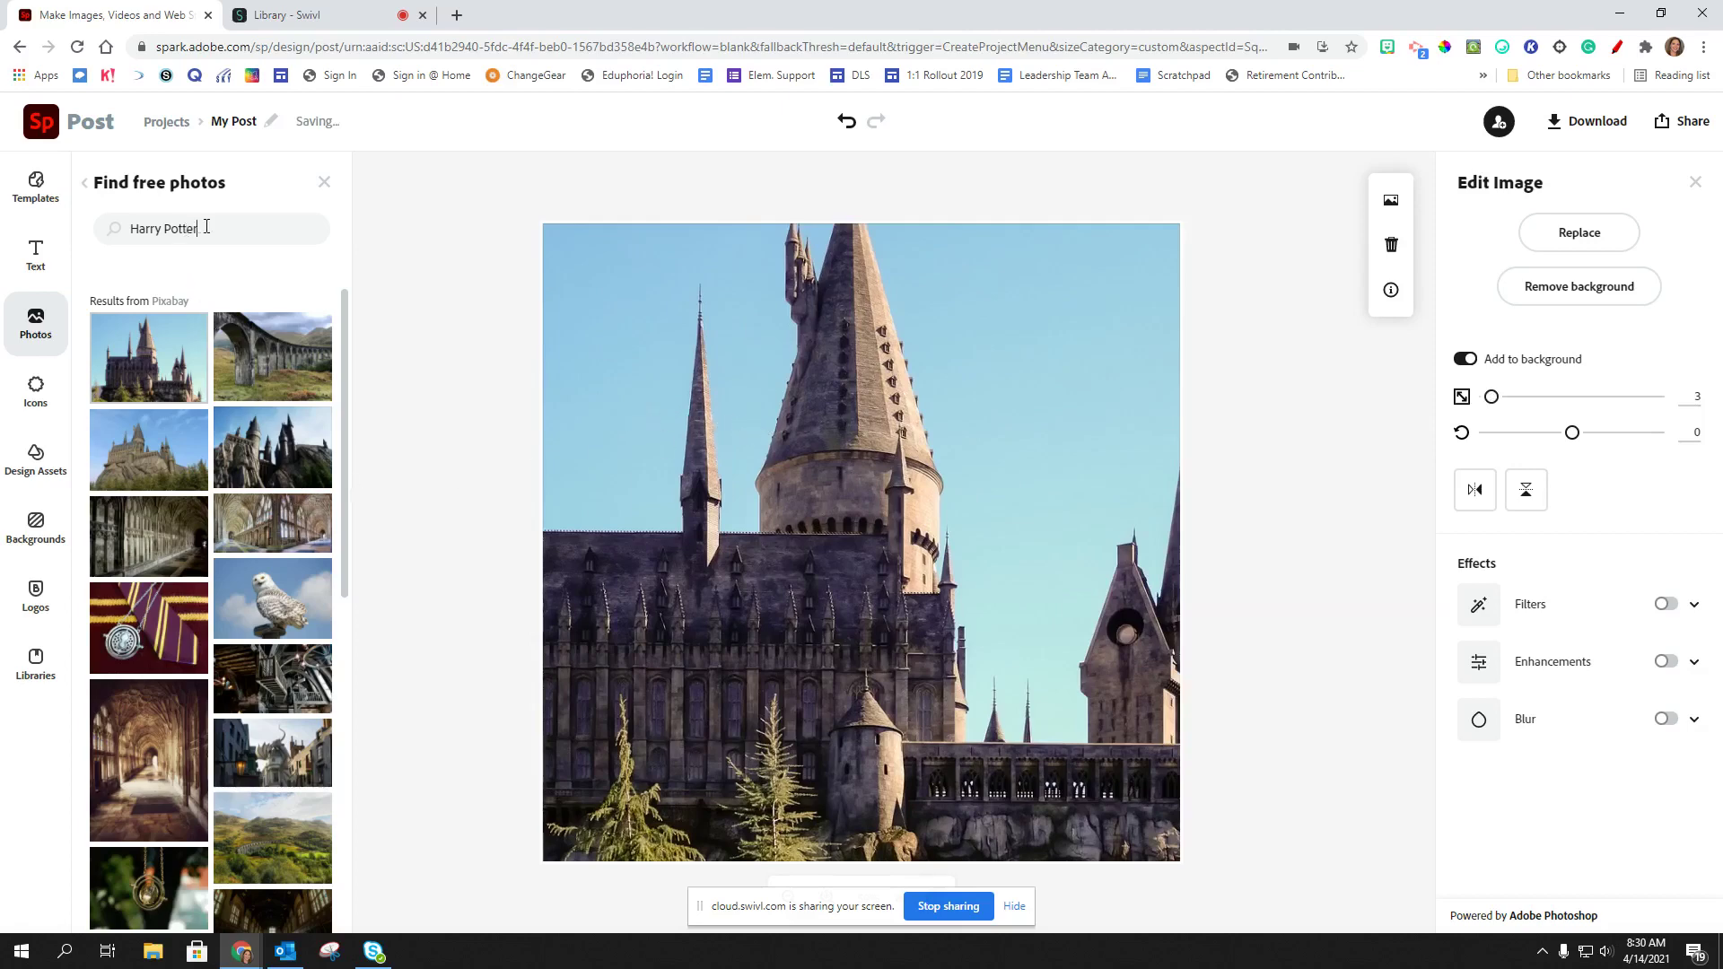
# Search the free photos for "owl", add the barn owl flying with spread wings, and remove its background
pyautogui.moveTo(206, 227); pyautogui.dragTo(122, 233)
pyautogui.write('owl')
pyautogui.press('Return')
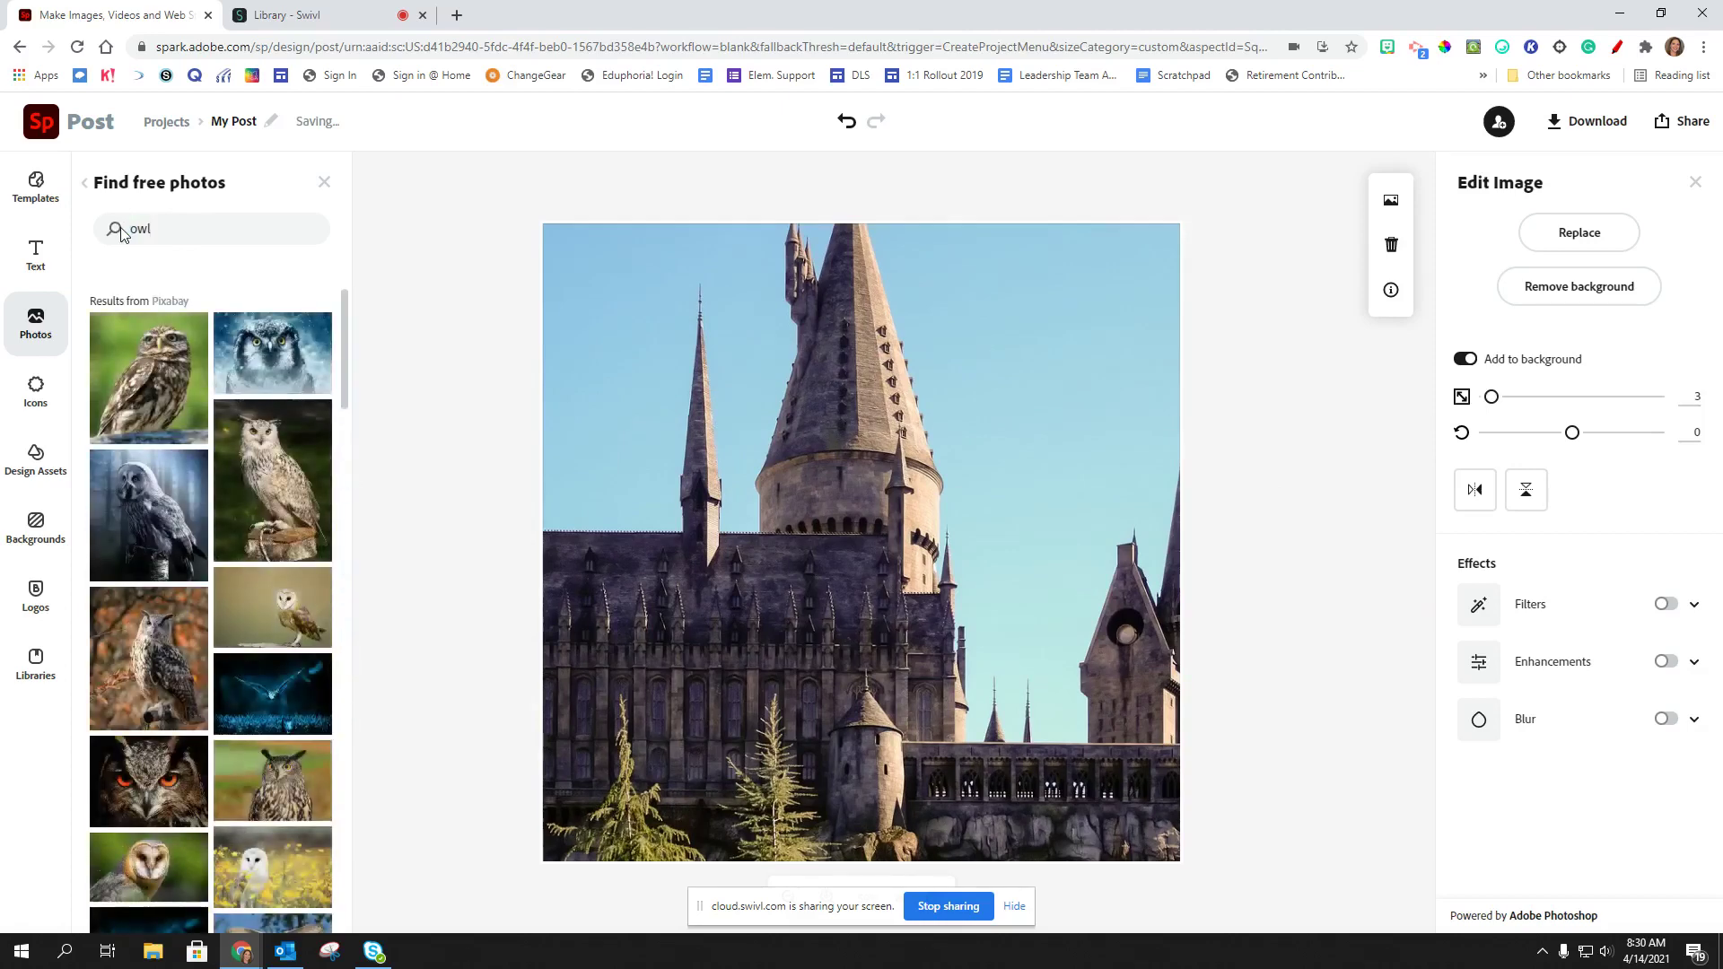
pyautogui.scroll(-4, 259, 574)
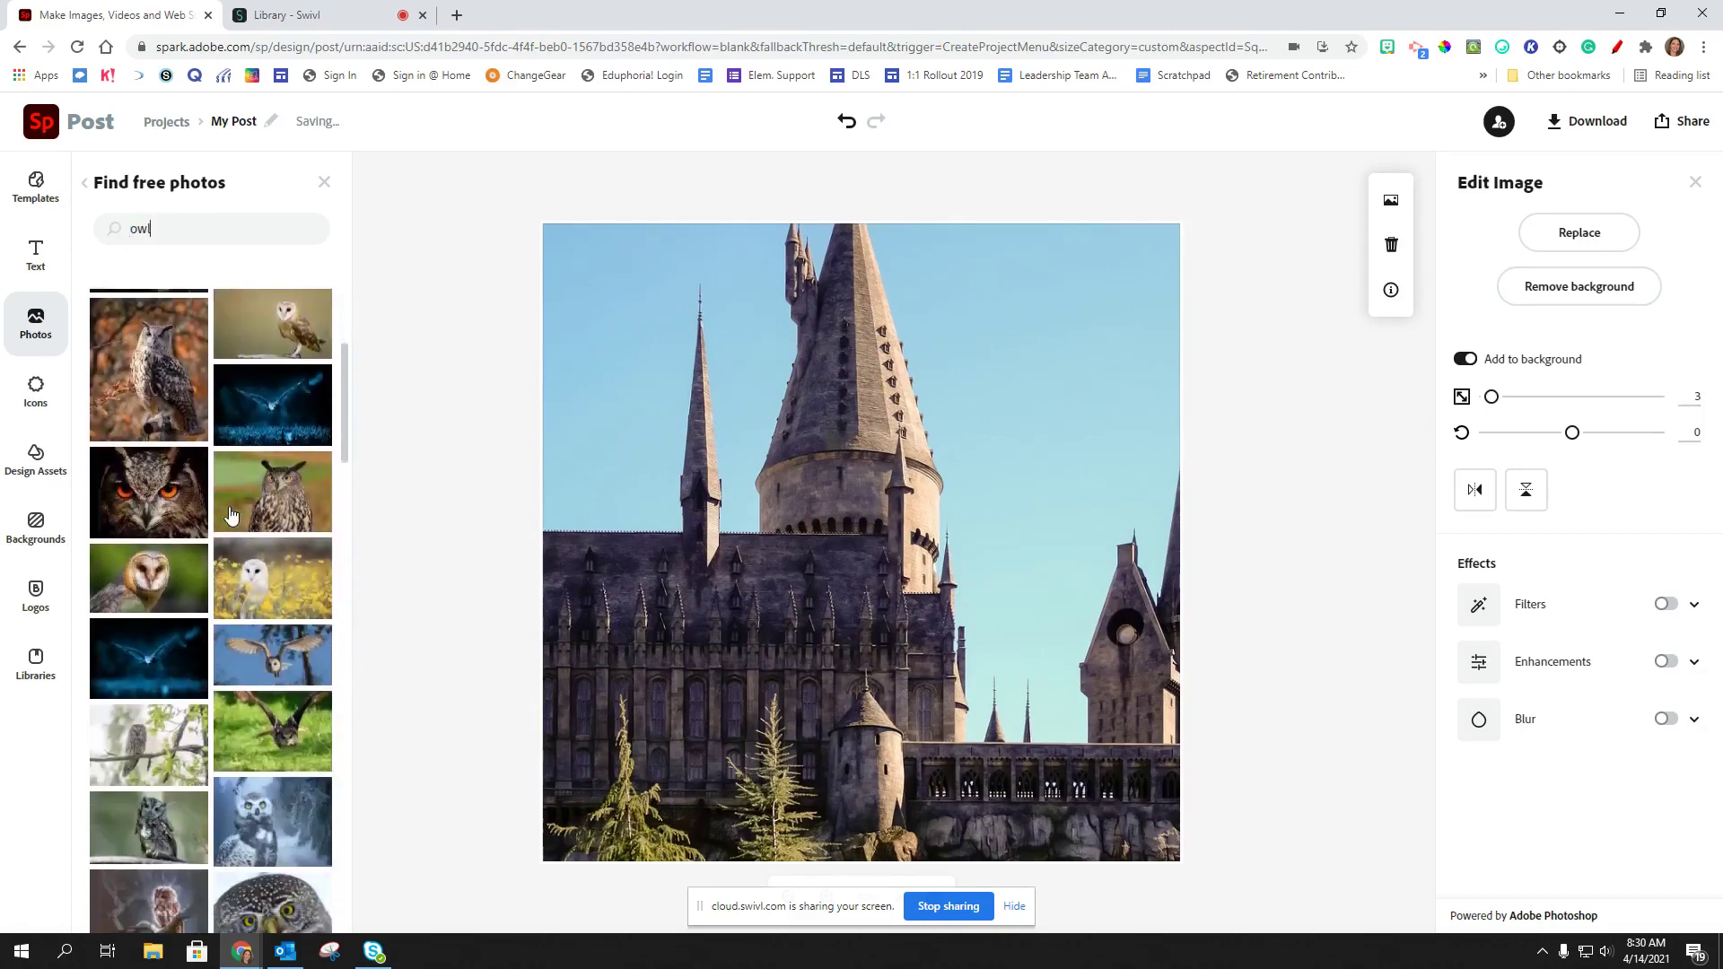
pyautogui.click(268, 575)
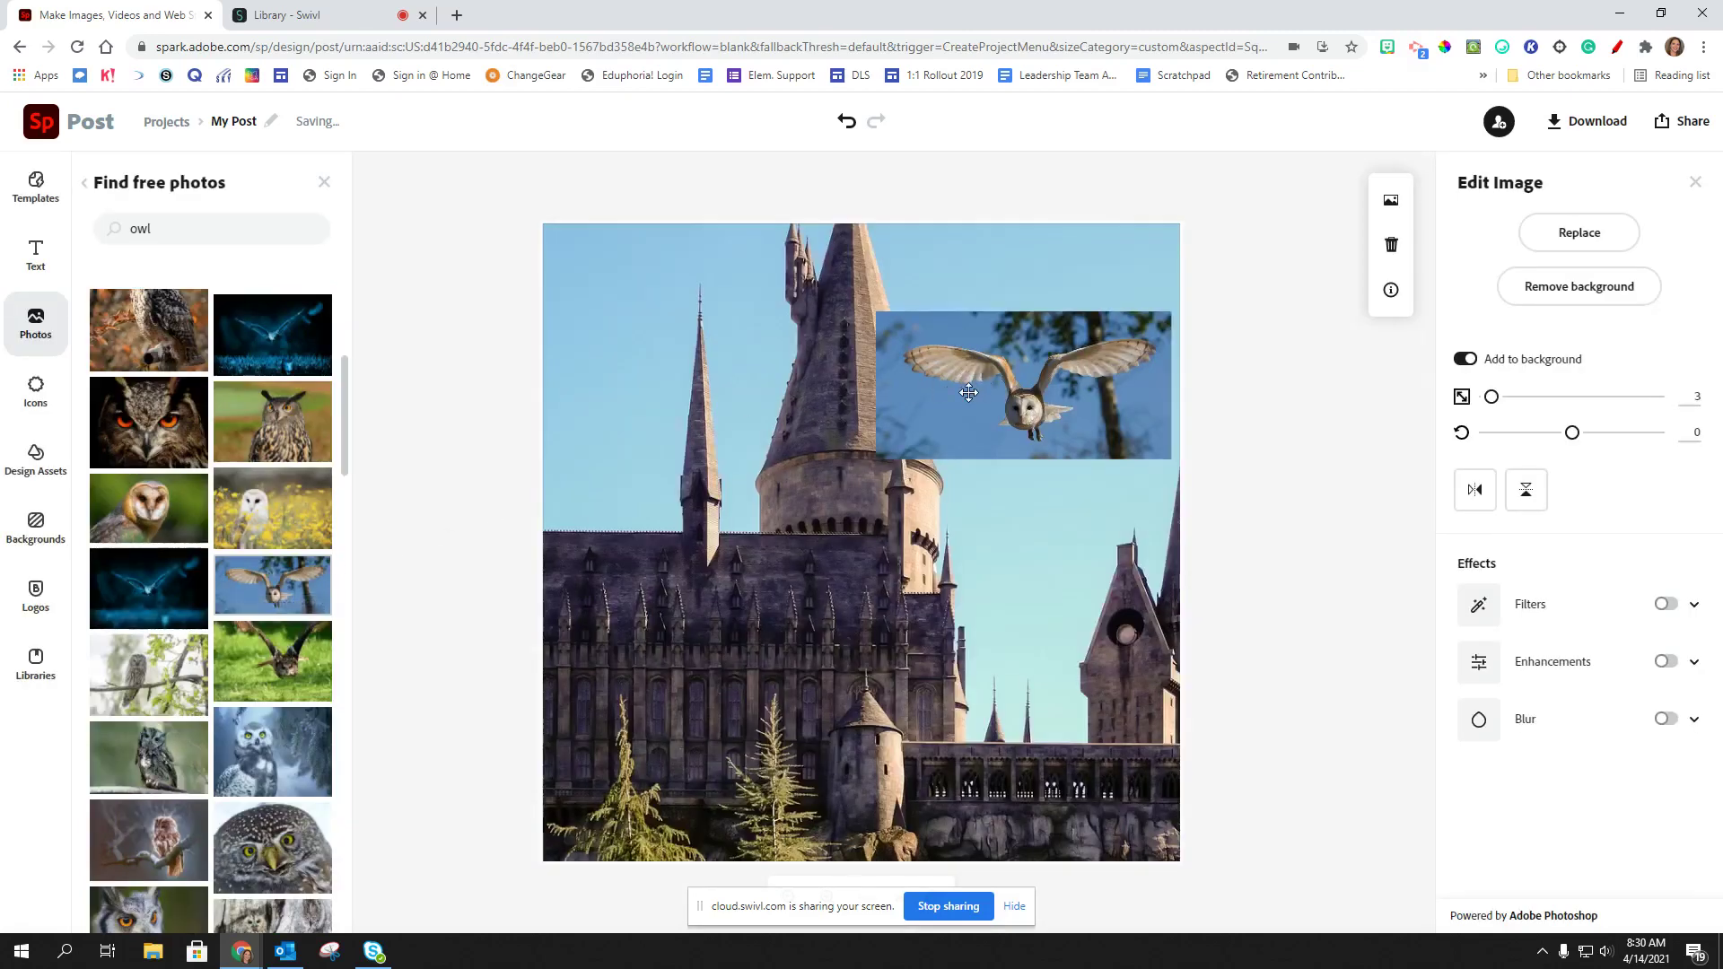
pyautogui.click(968, 392)
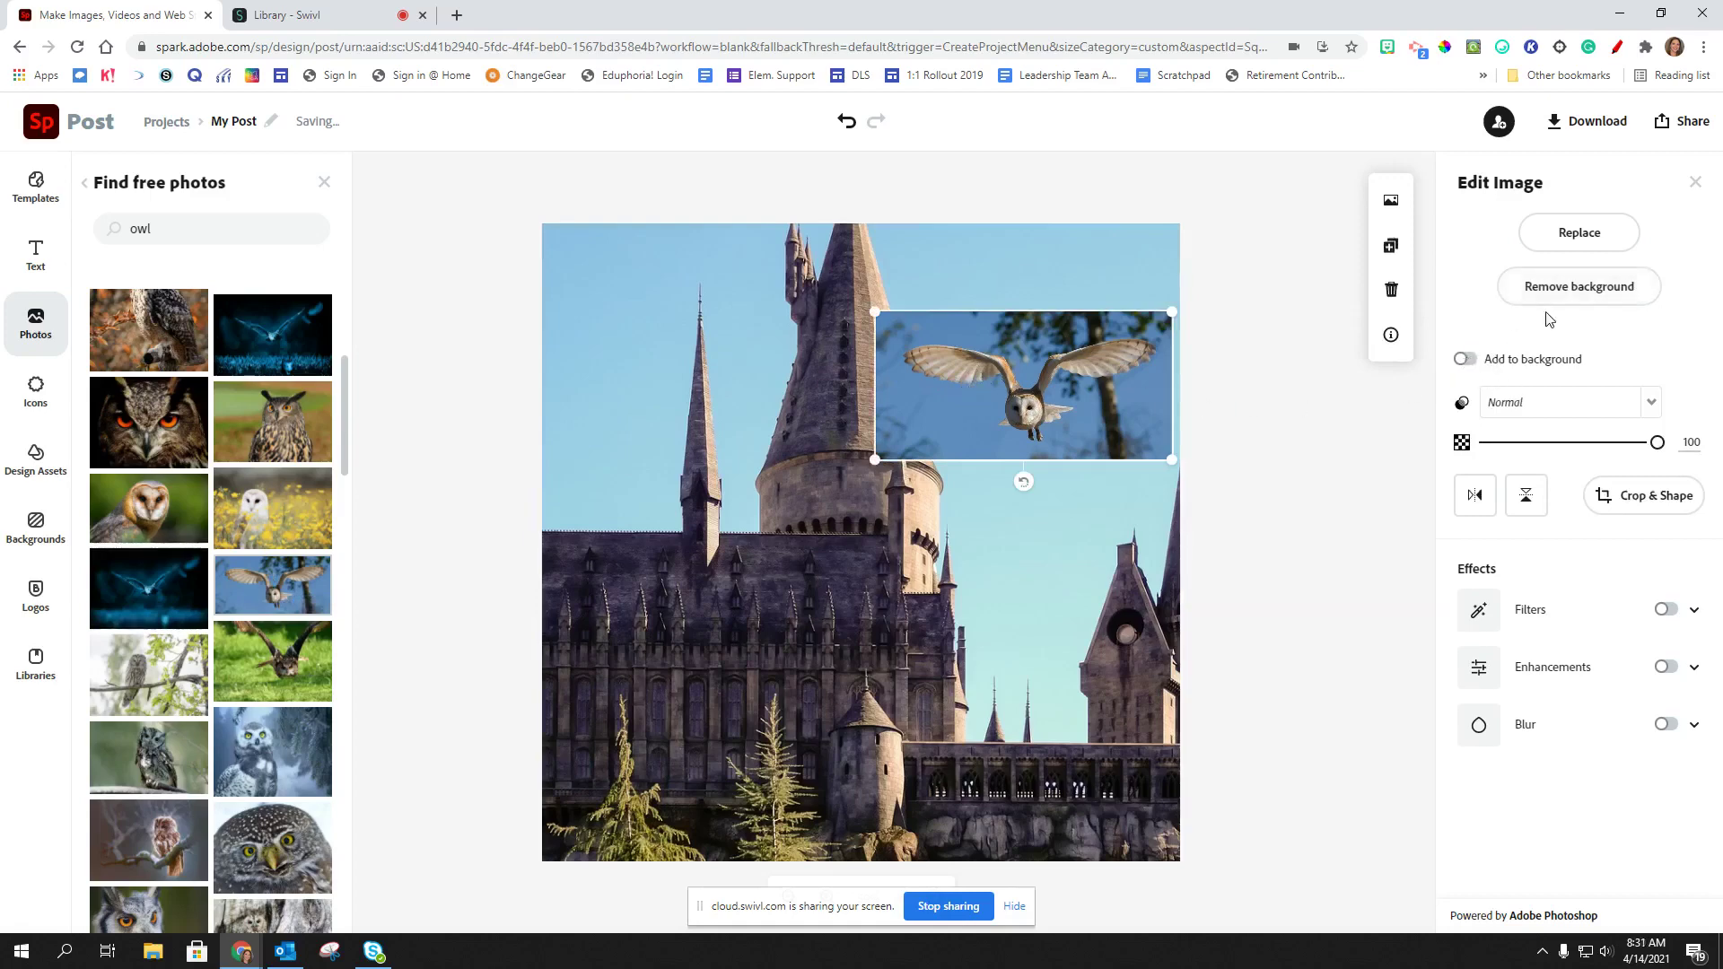
pyautogui.click(1575, 290)
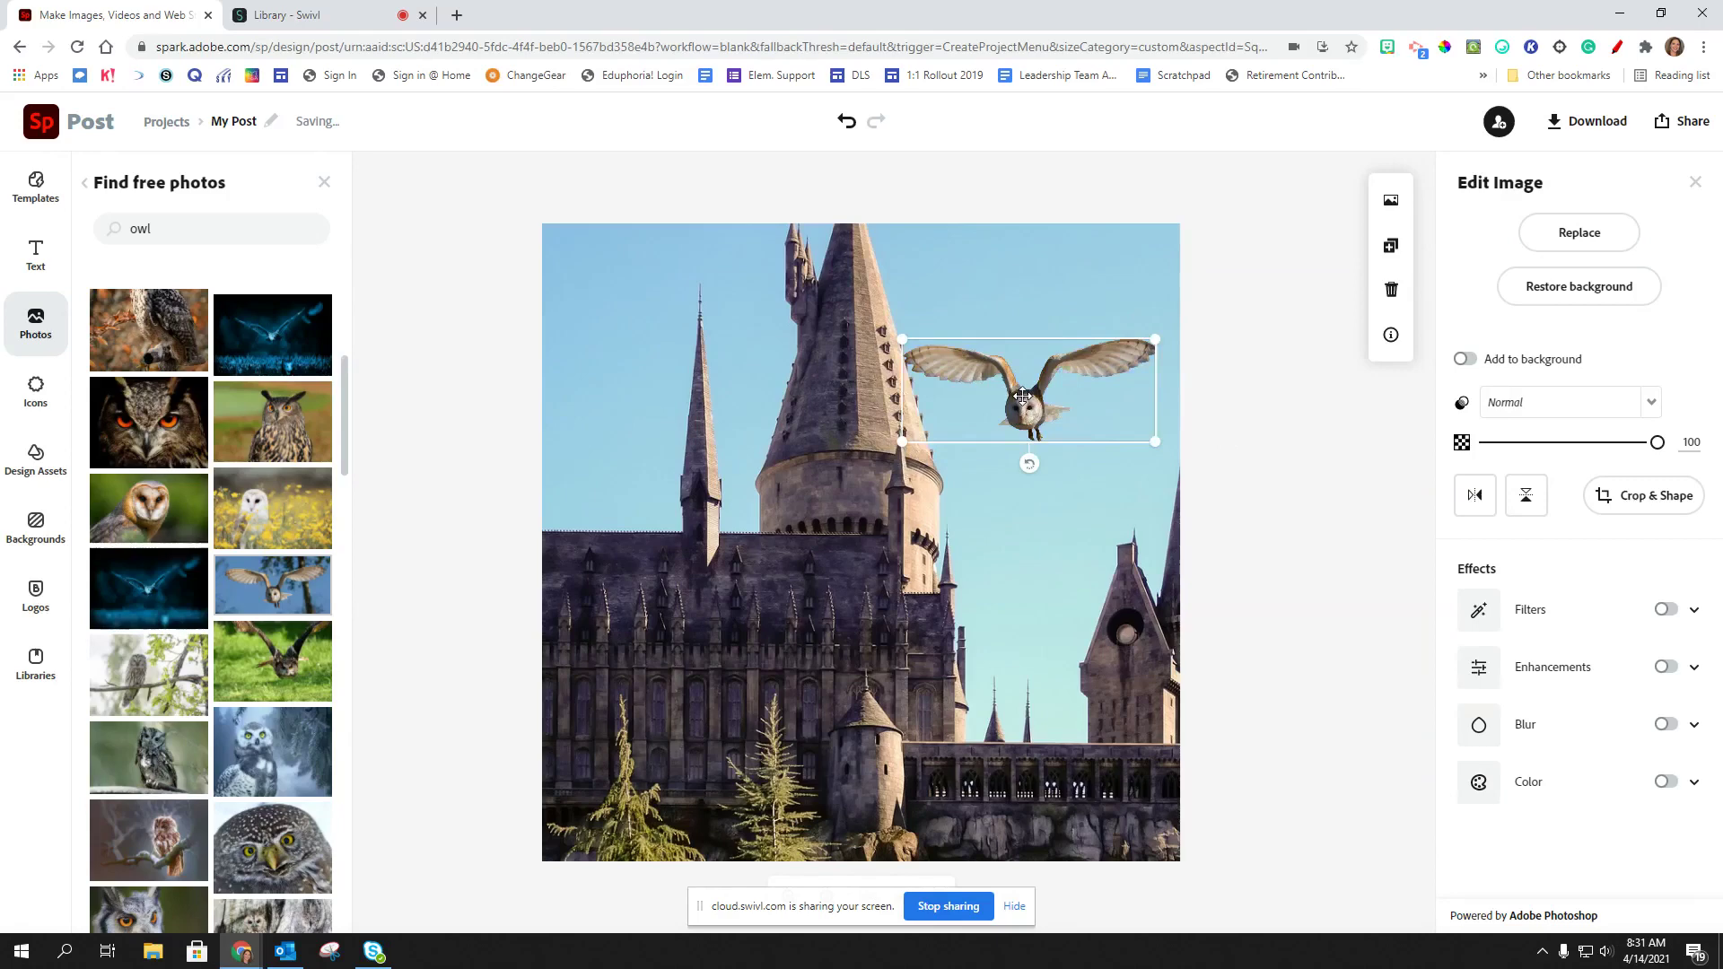
# Tilt the owl slightly clockwise, enlarge it a little and place it lower, between the central tower and the castle's right turret
pyautogui.moveTo(1022, 396); pyautogui.dragTo(1037, 522)
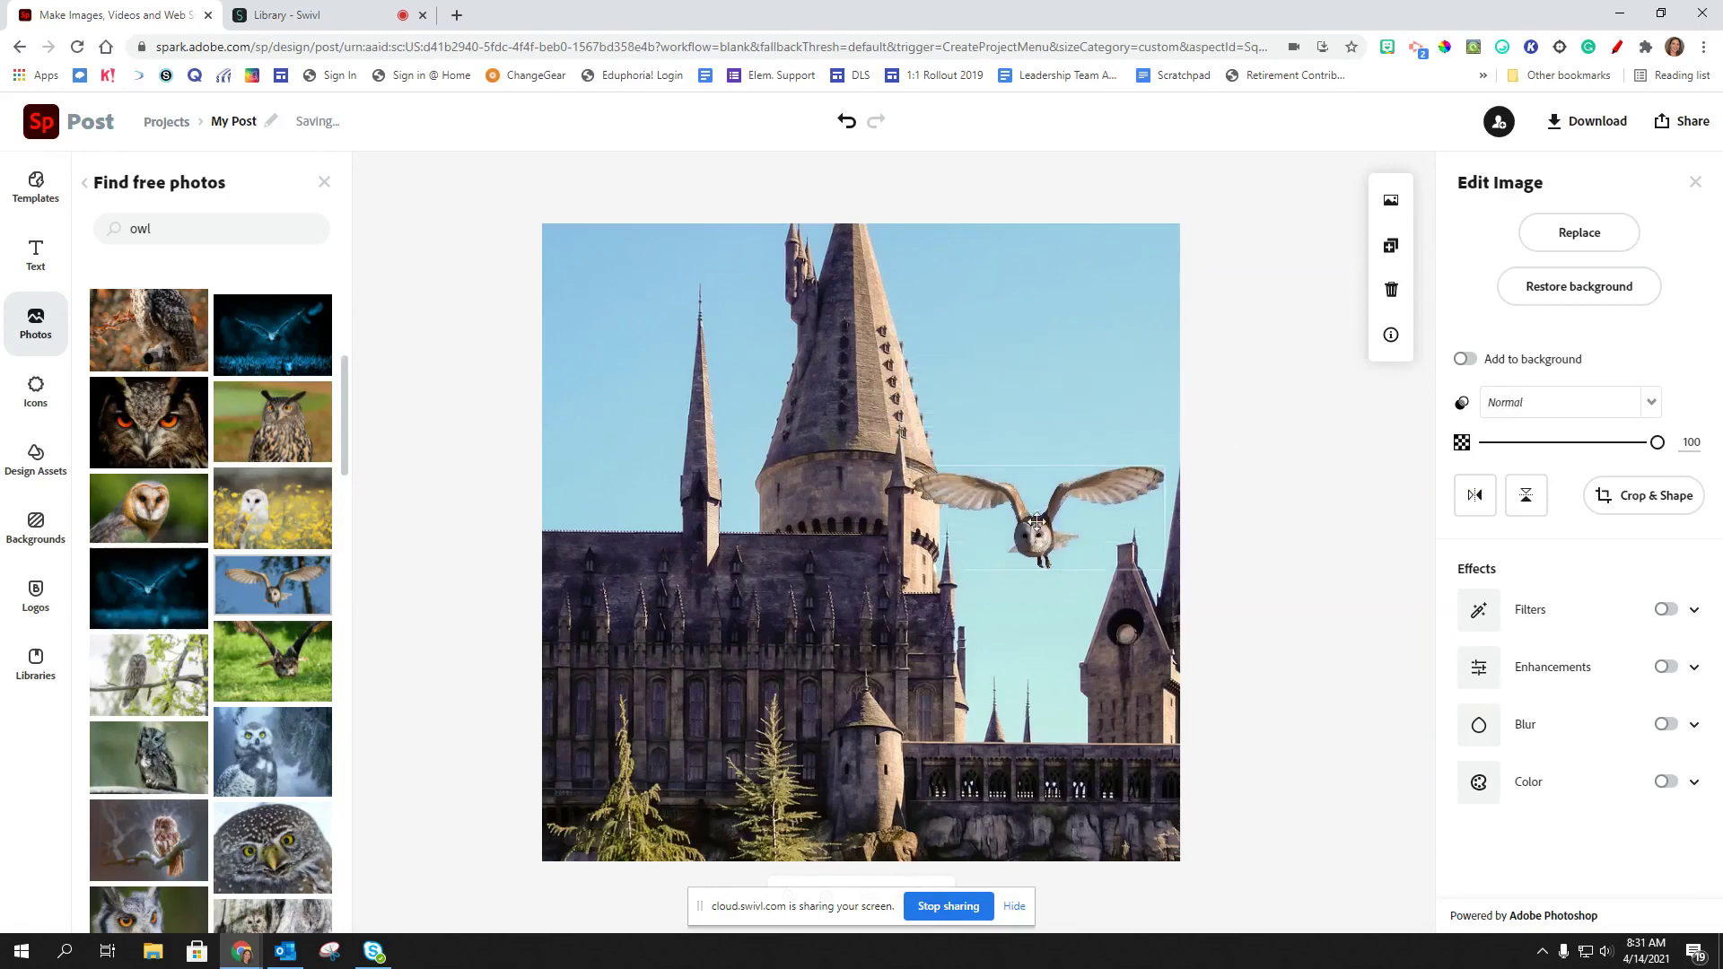
pyautogui.moveTo(1036, 596); pyautogui.dragTo(1022, 607)
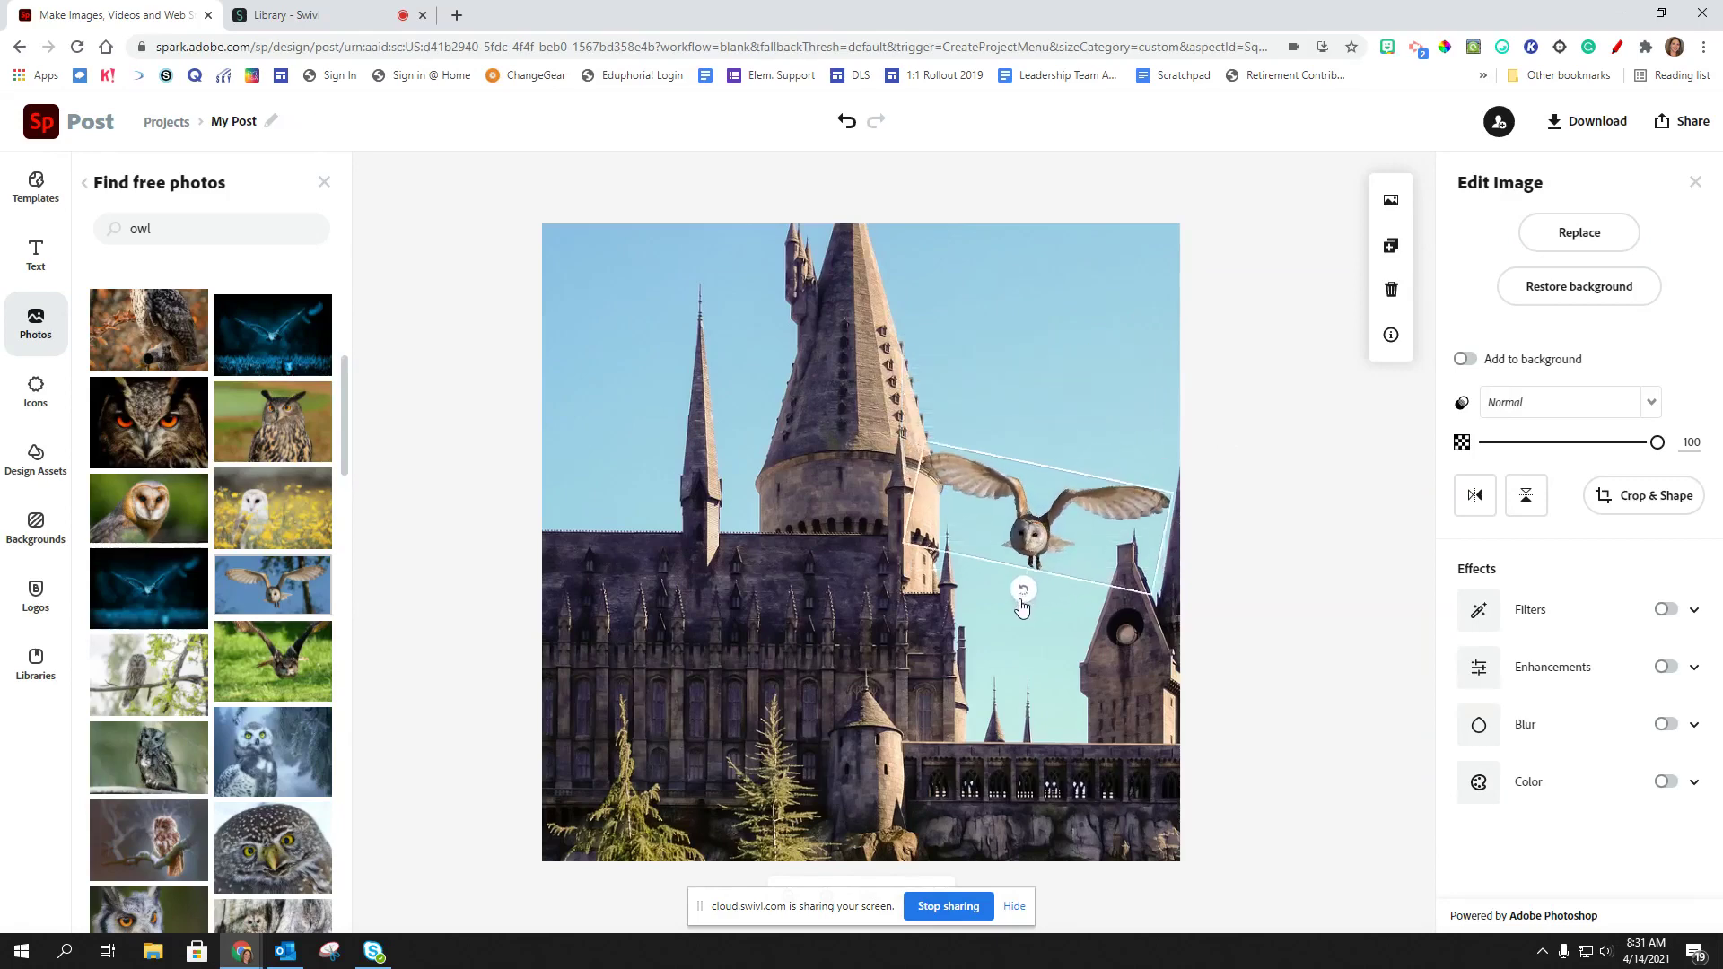
pyautogui.moveTo(1046, 538); pyautogui.dragTo(1042, 595)
pyautogui.moveTo(1139, 653); pyautogui.dragTo(1155, 691)
pyautogui.moveTo(1054, 628); pyautogui.dragTo(1044, 653)
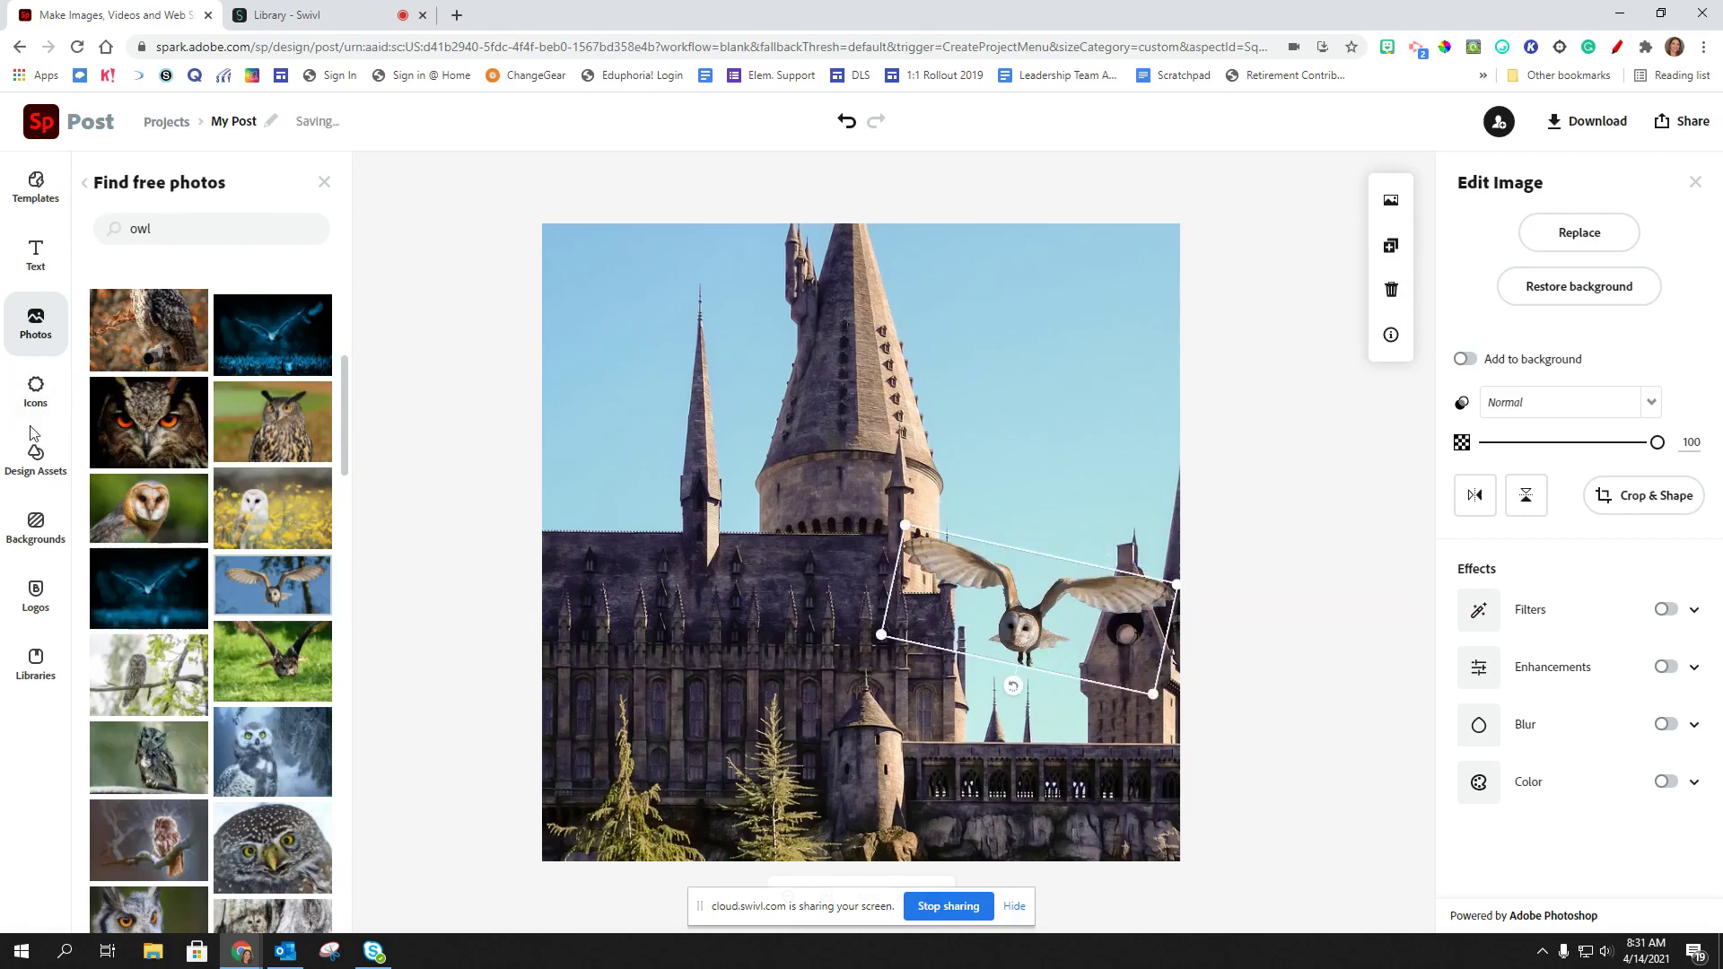
# Search the icons for "wand" and add the thin diagonal wand with beaded segments
pyautogui.click(34, 395)
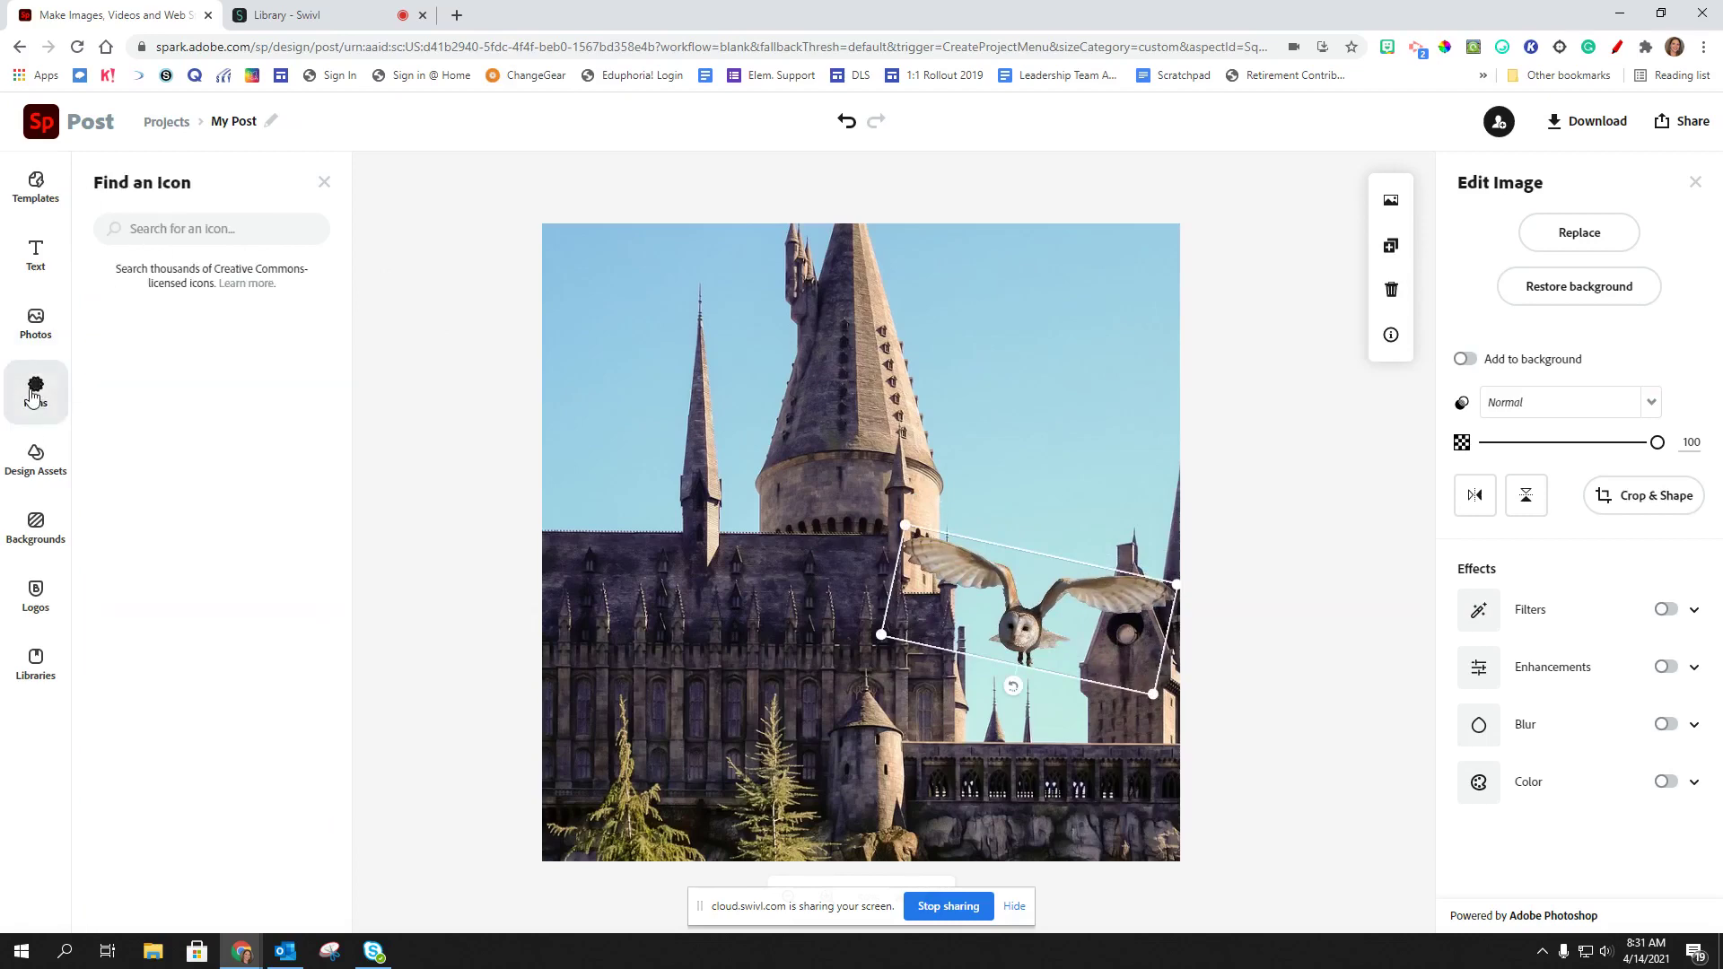
pyautogui.doubleClick(135, 230)
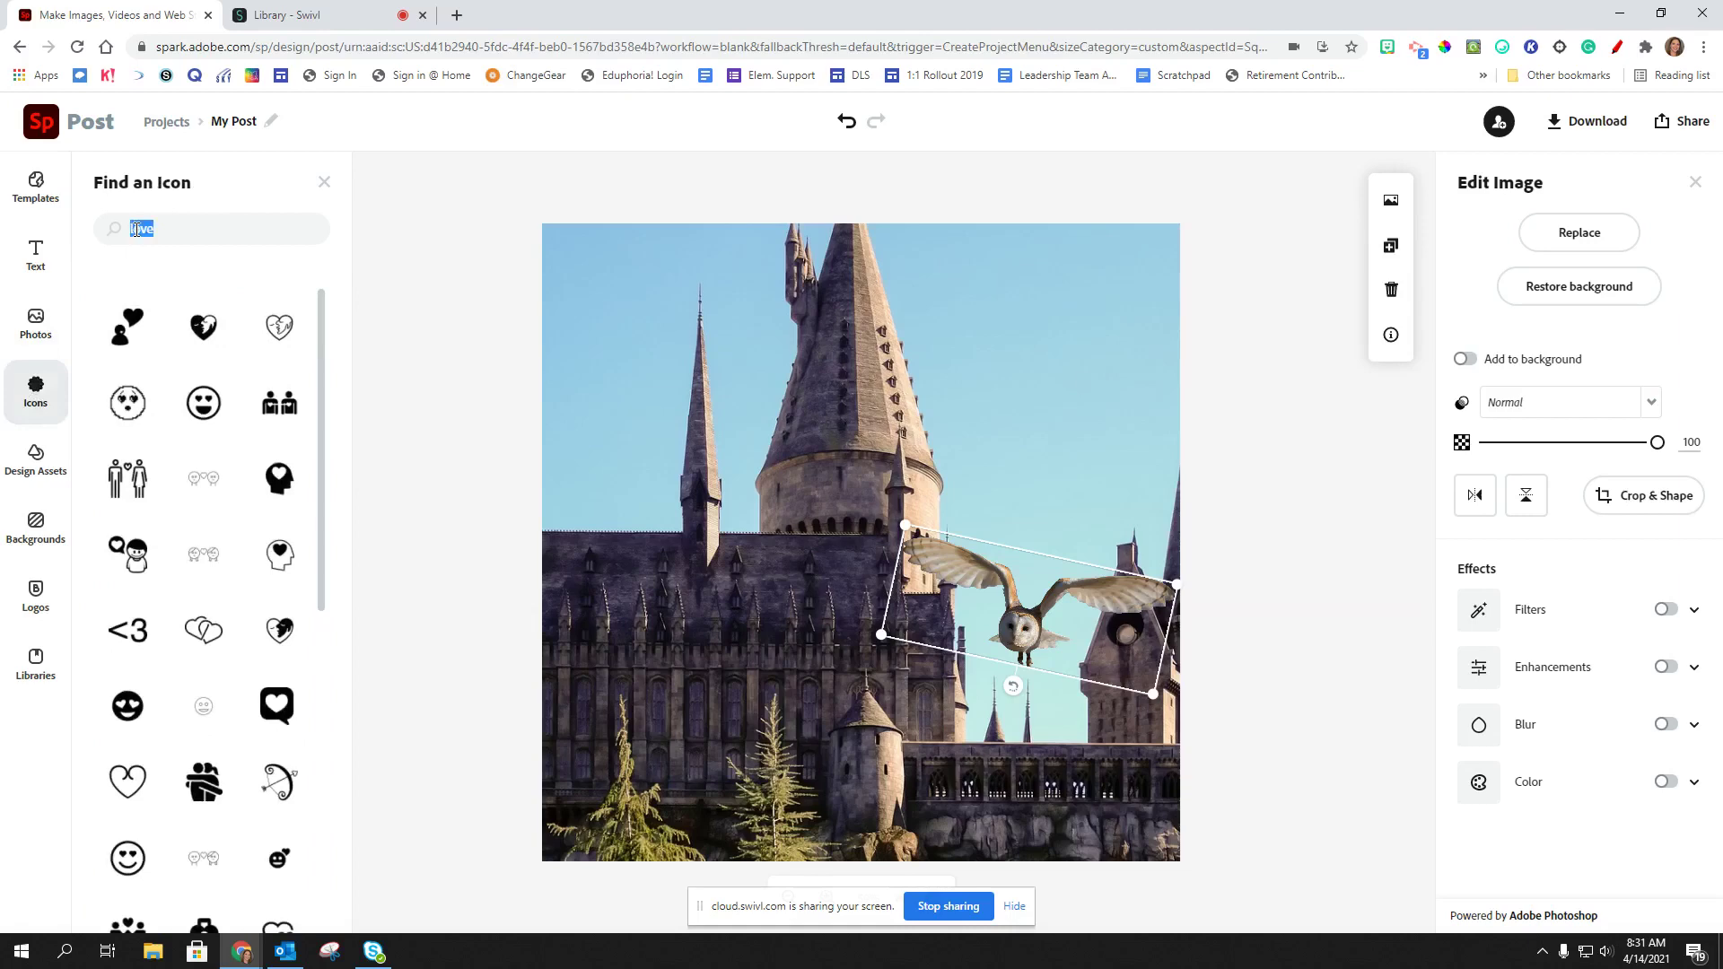
pyautogui.write('wand')
pyautogui.press('Return')
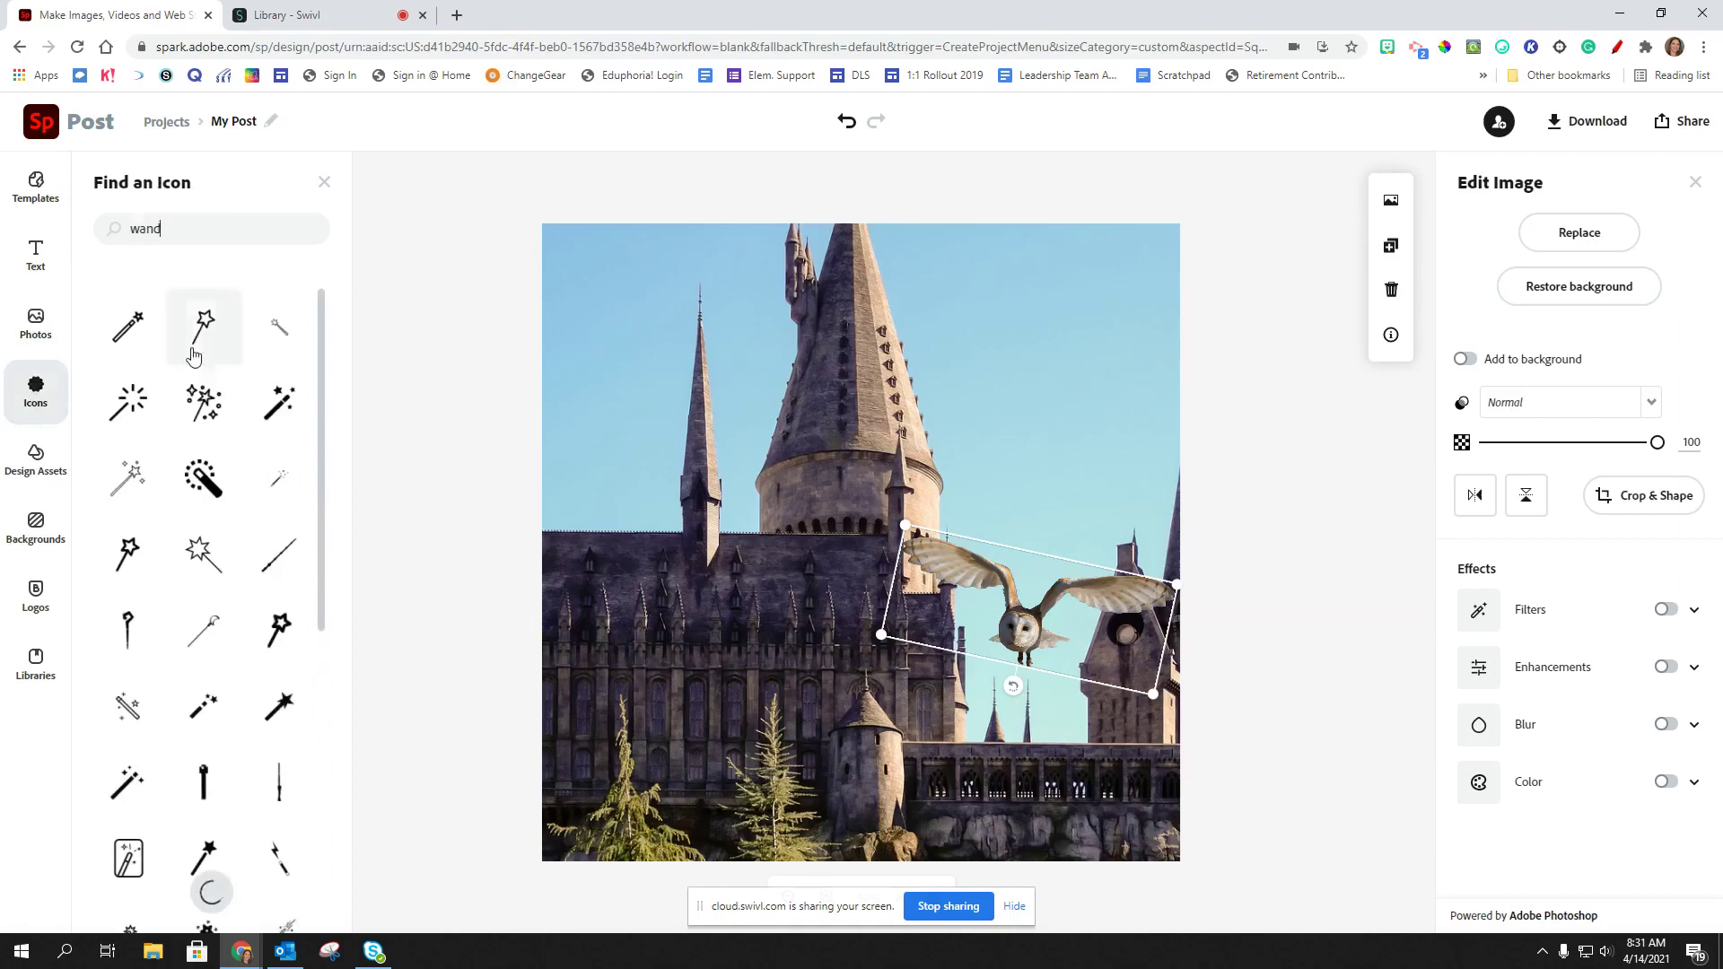
pyautogui.click(281, 562)
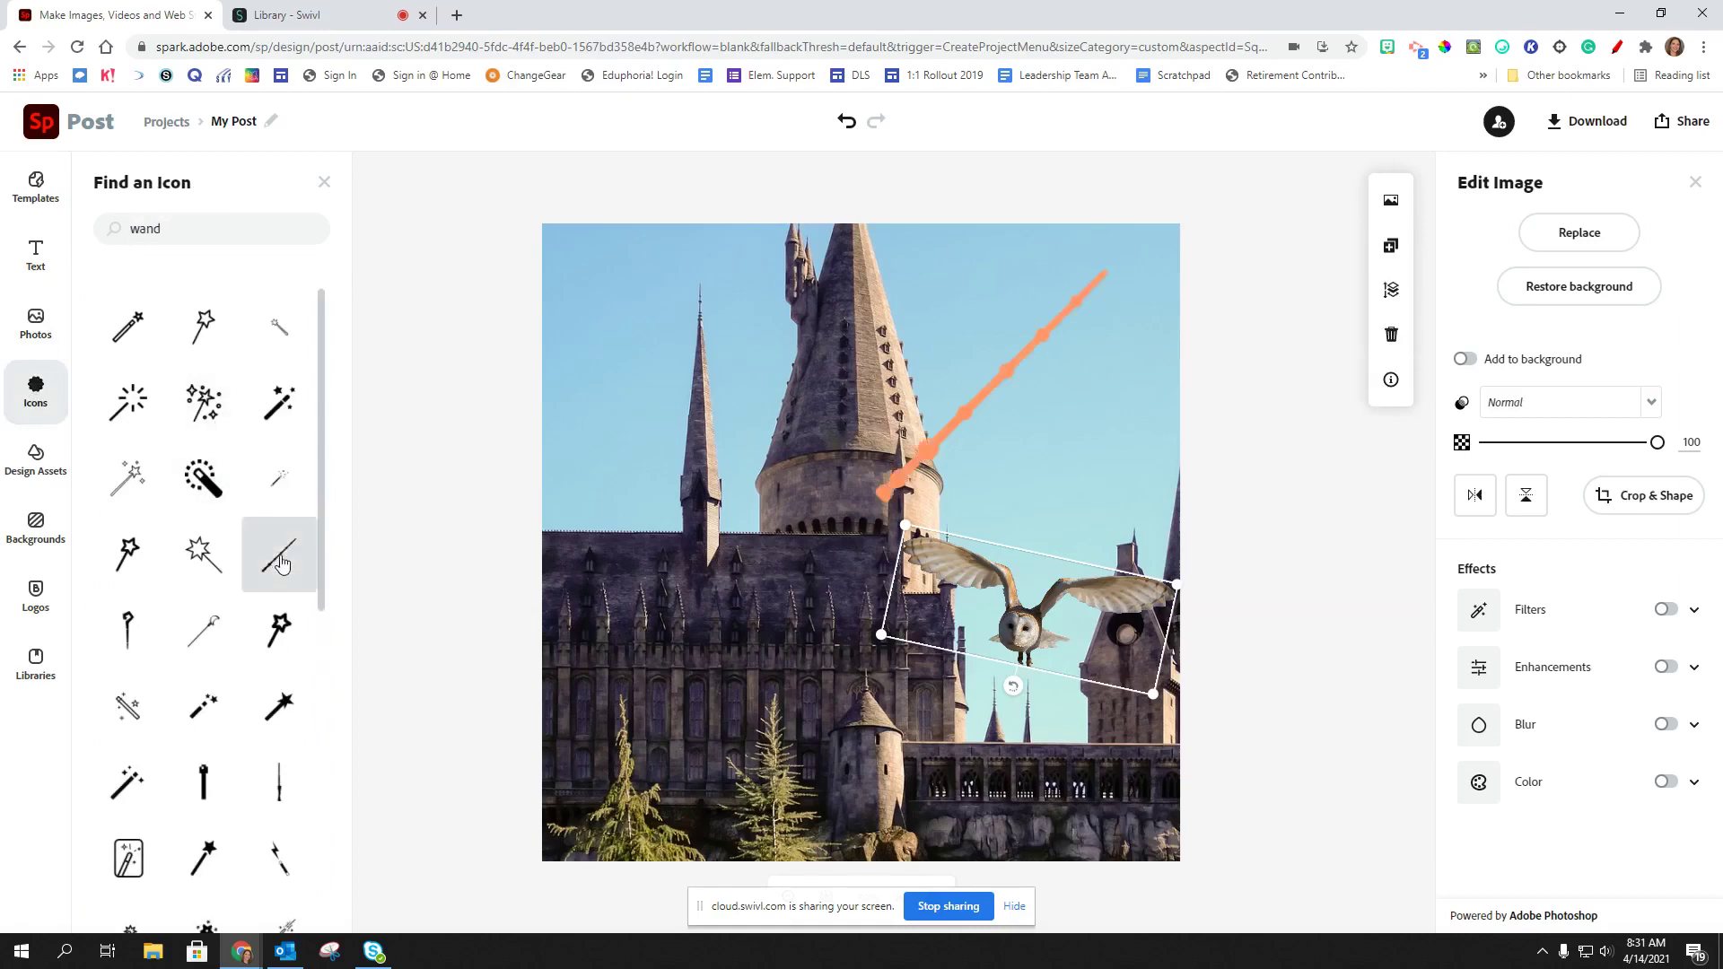
# Change the wand icon's colour to the near-black #0A0909
pyautogui.click(939, 436)
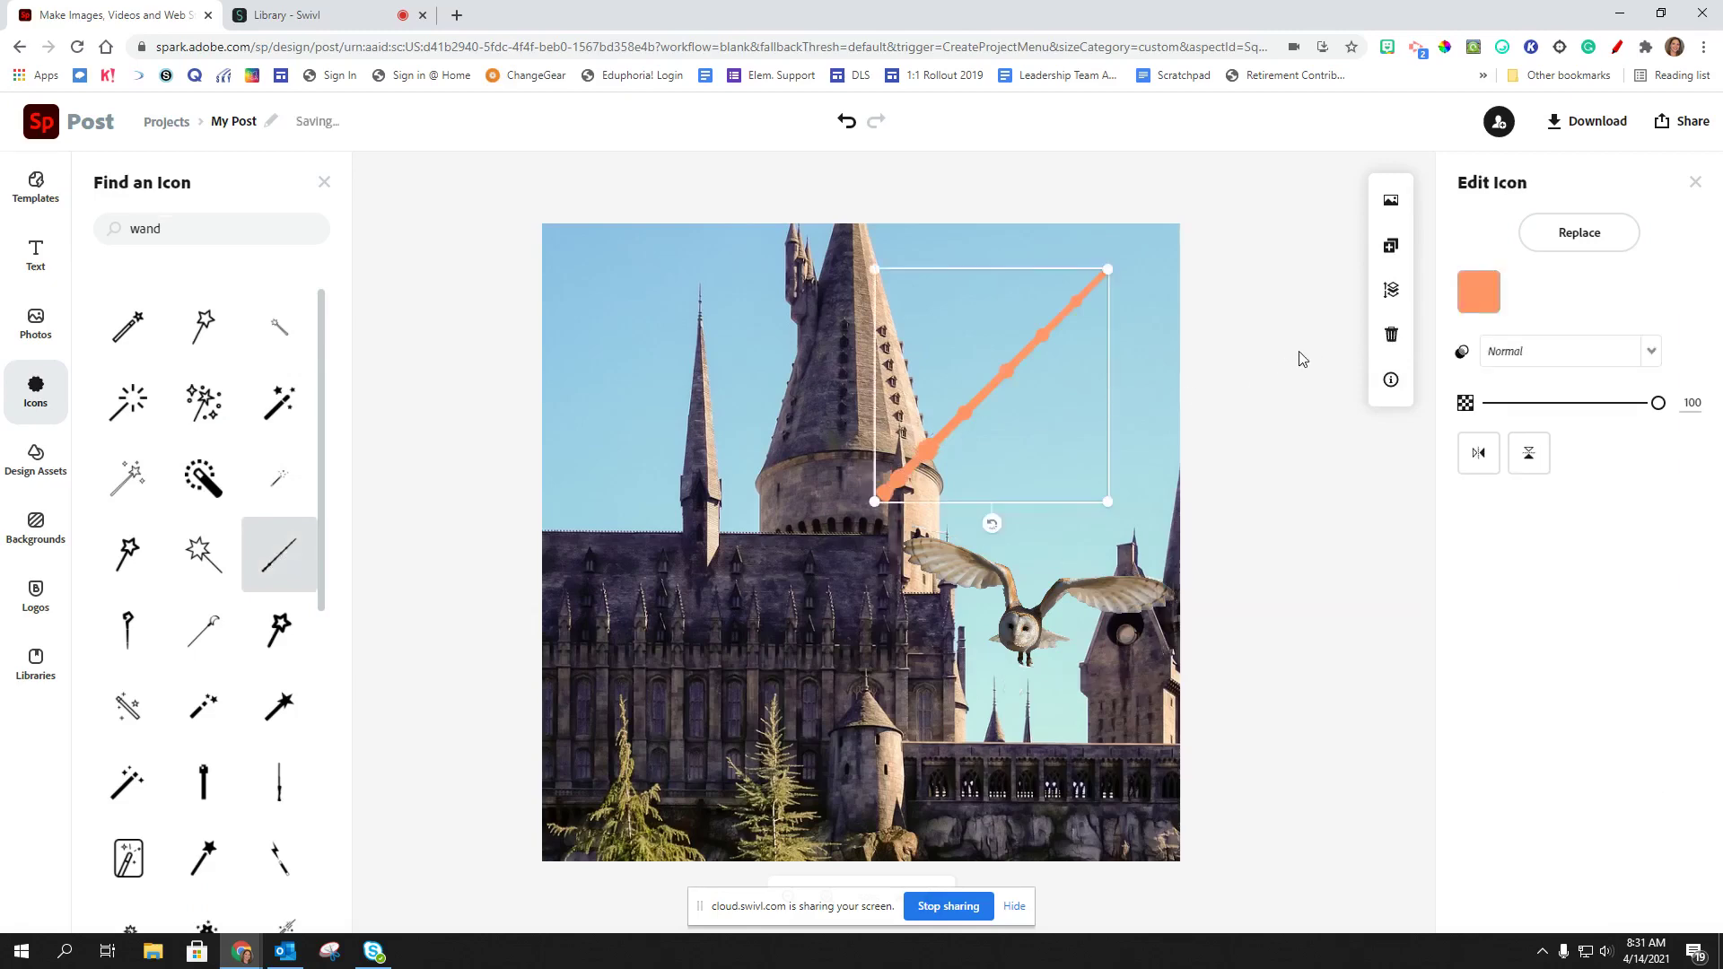
pyautogui.click(1482, 295)
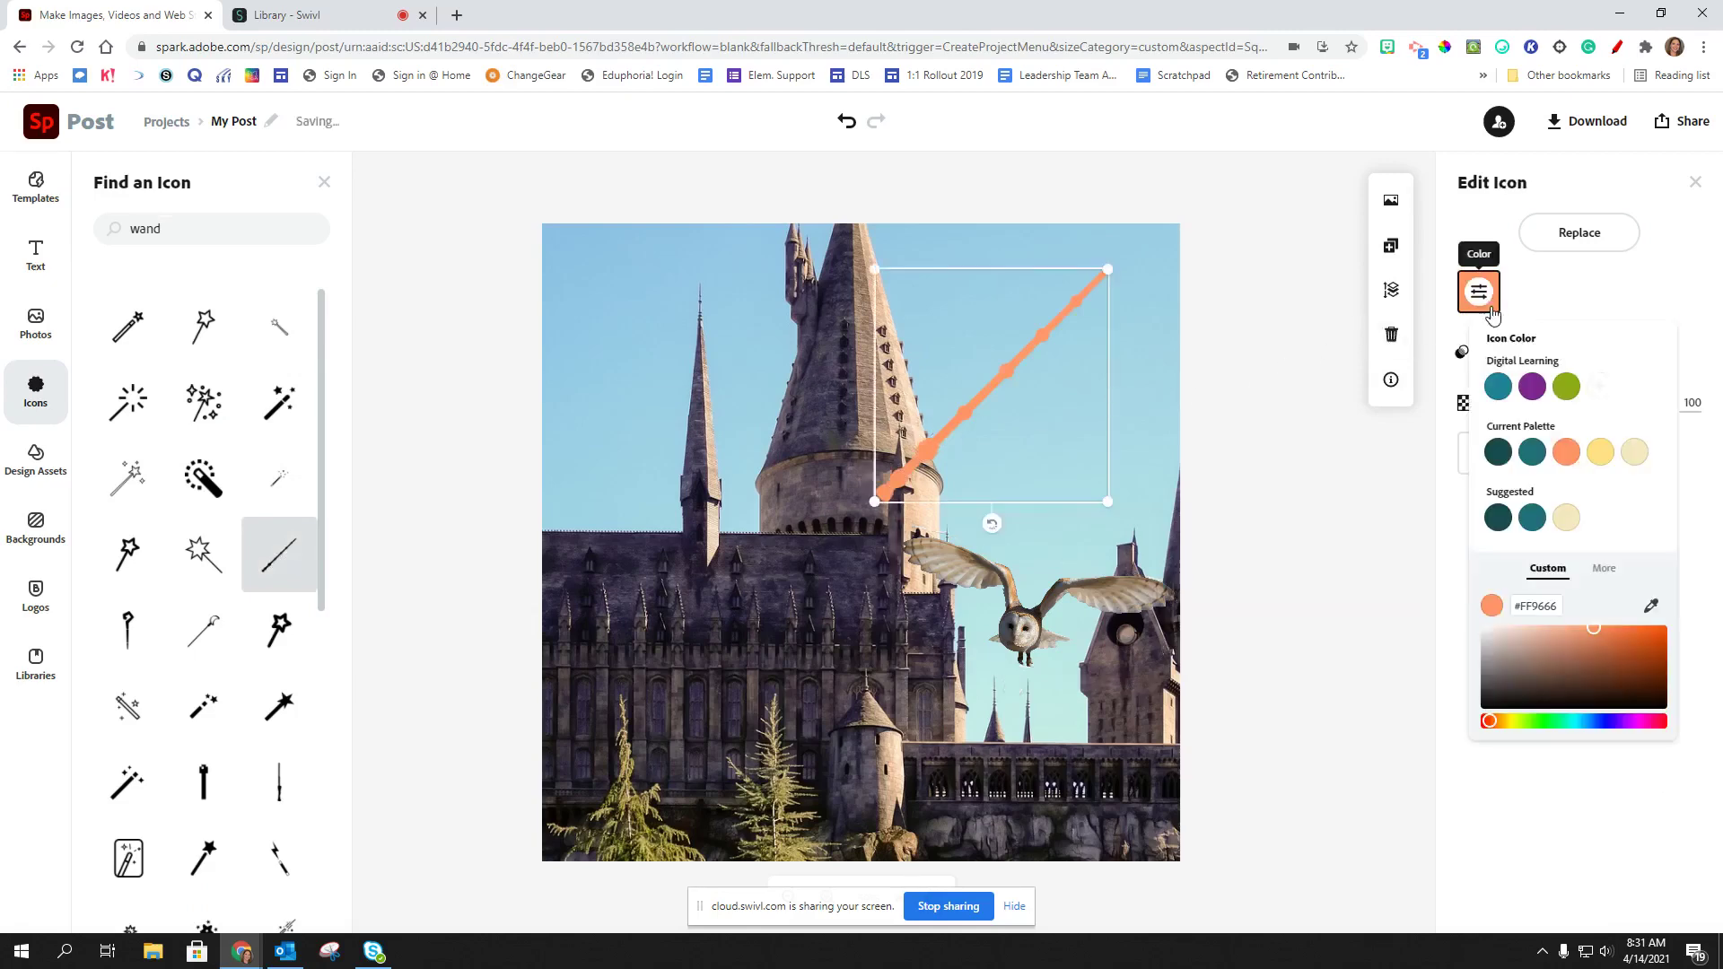
pyautogui.moveTo(1558, 654); pyautogui.dragTo(1493, 715)
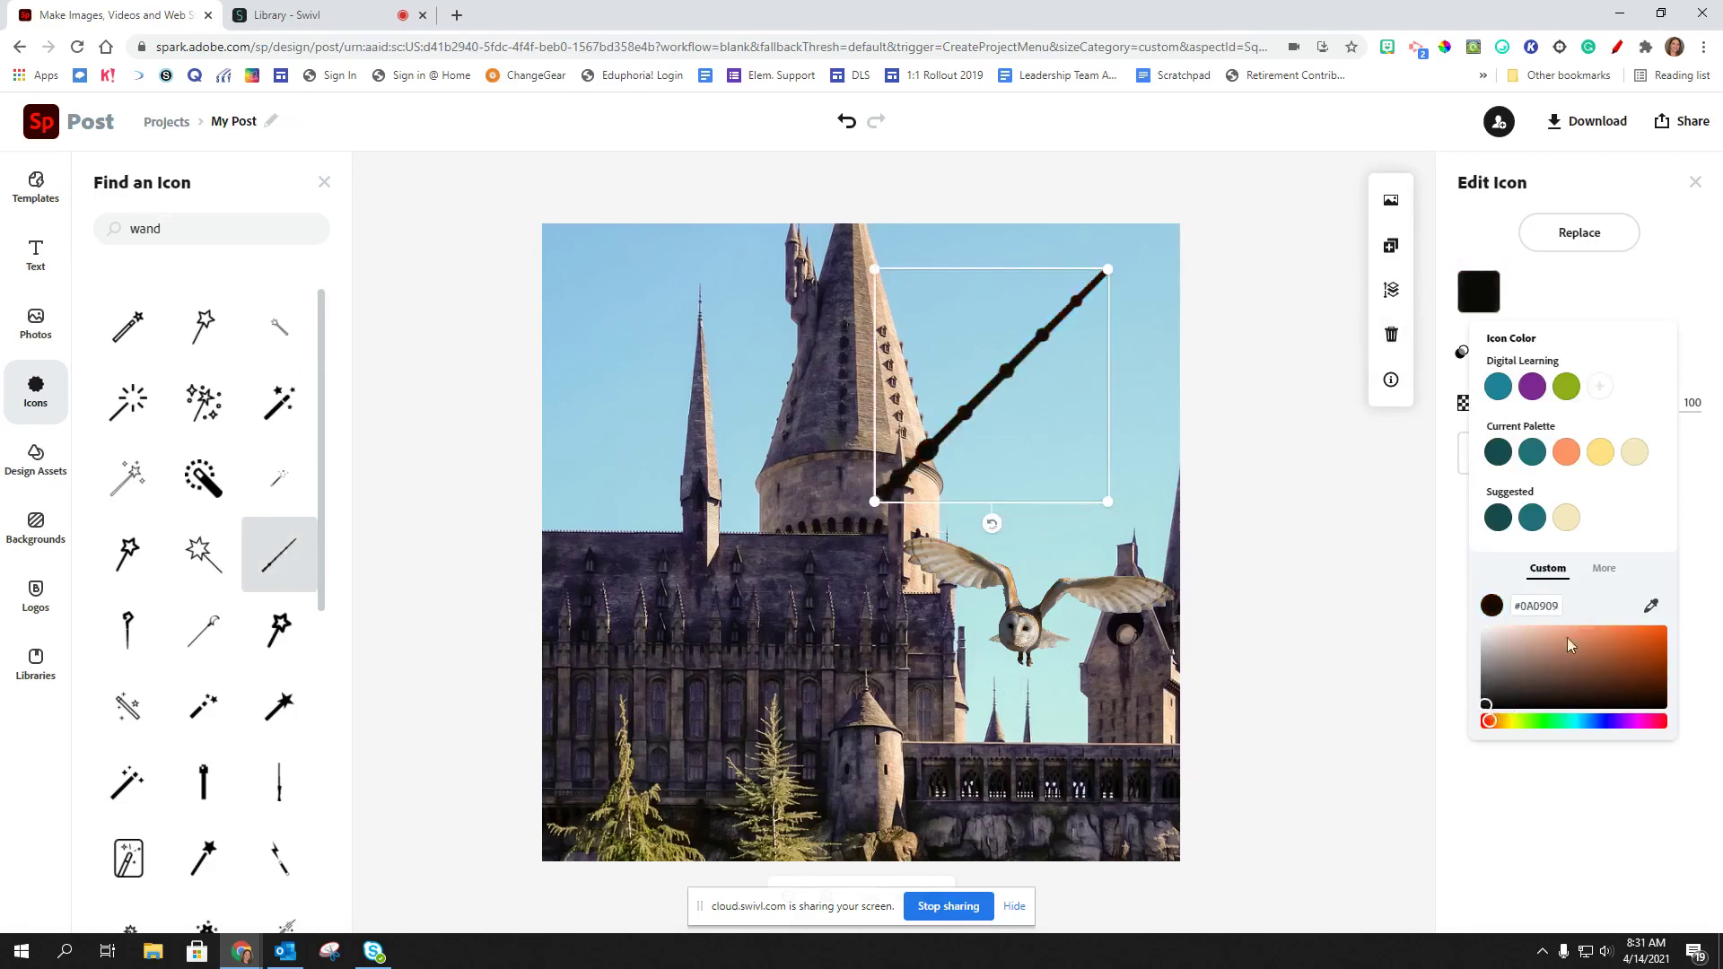
pyautogui.click(1388, 539)
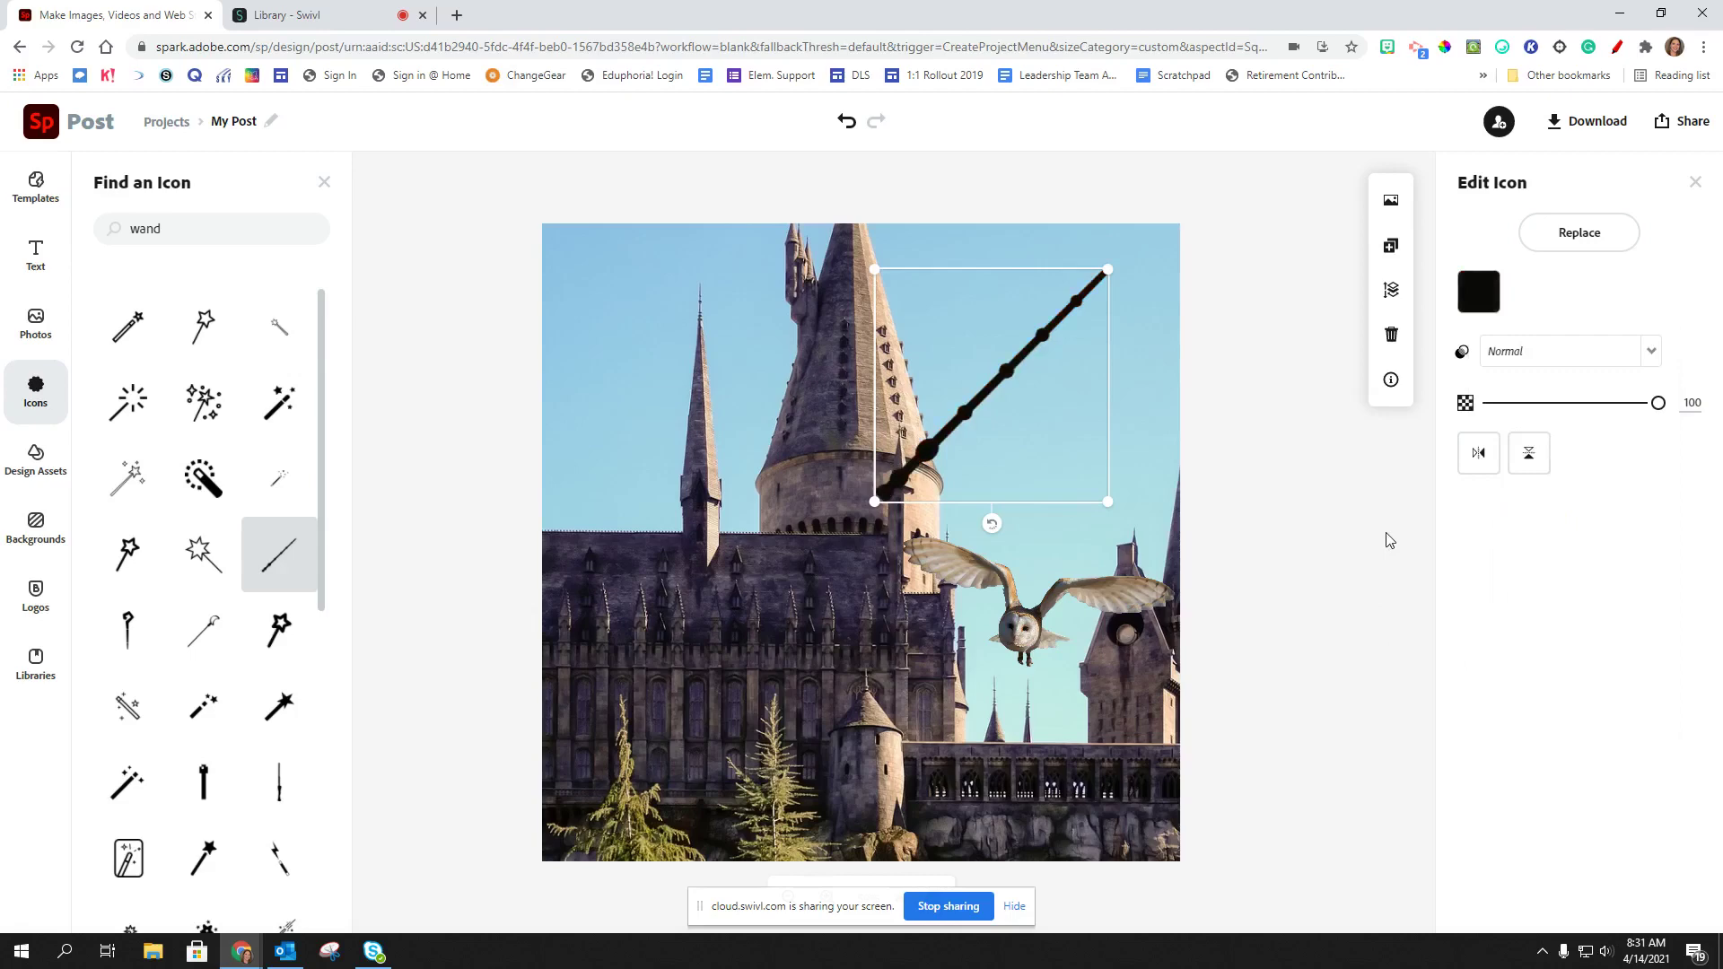
# Enlarge the wand slightly, place it diagonally across the castle's left spire, and nudge the background photo slightly right
pyautogui.moveTo(1107, 500)
pyautogui.mouseDown()
pyautogui.moveTo(1079, 482)
pyautogui.moveTo(1127, 517)
pyautogui.mouseUp()
pyautogui.moveTo(999, 539); pyautogui.dragTo(606, 459)
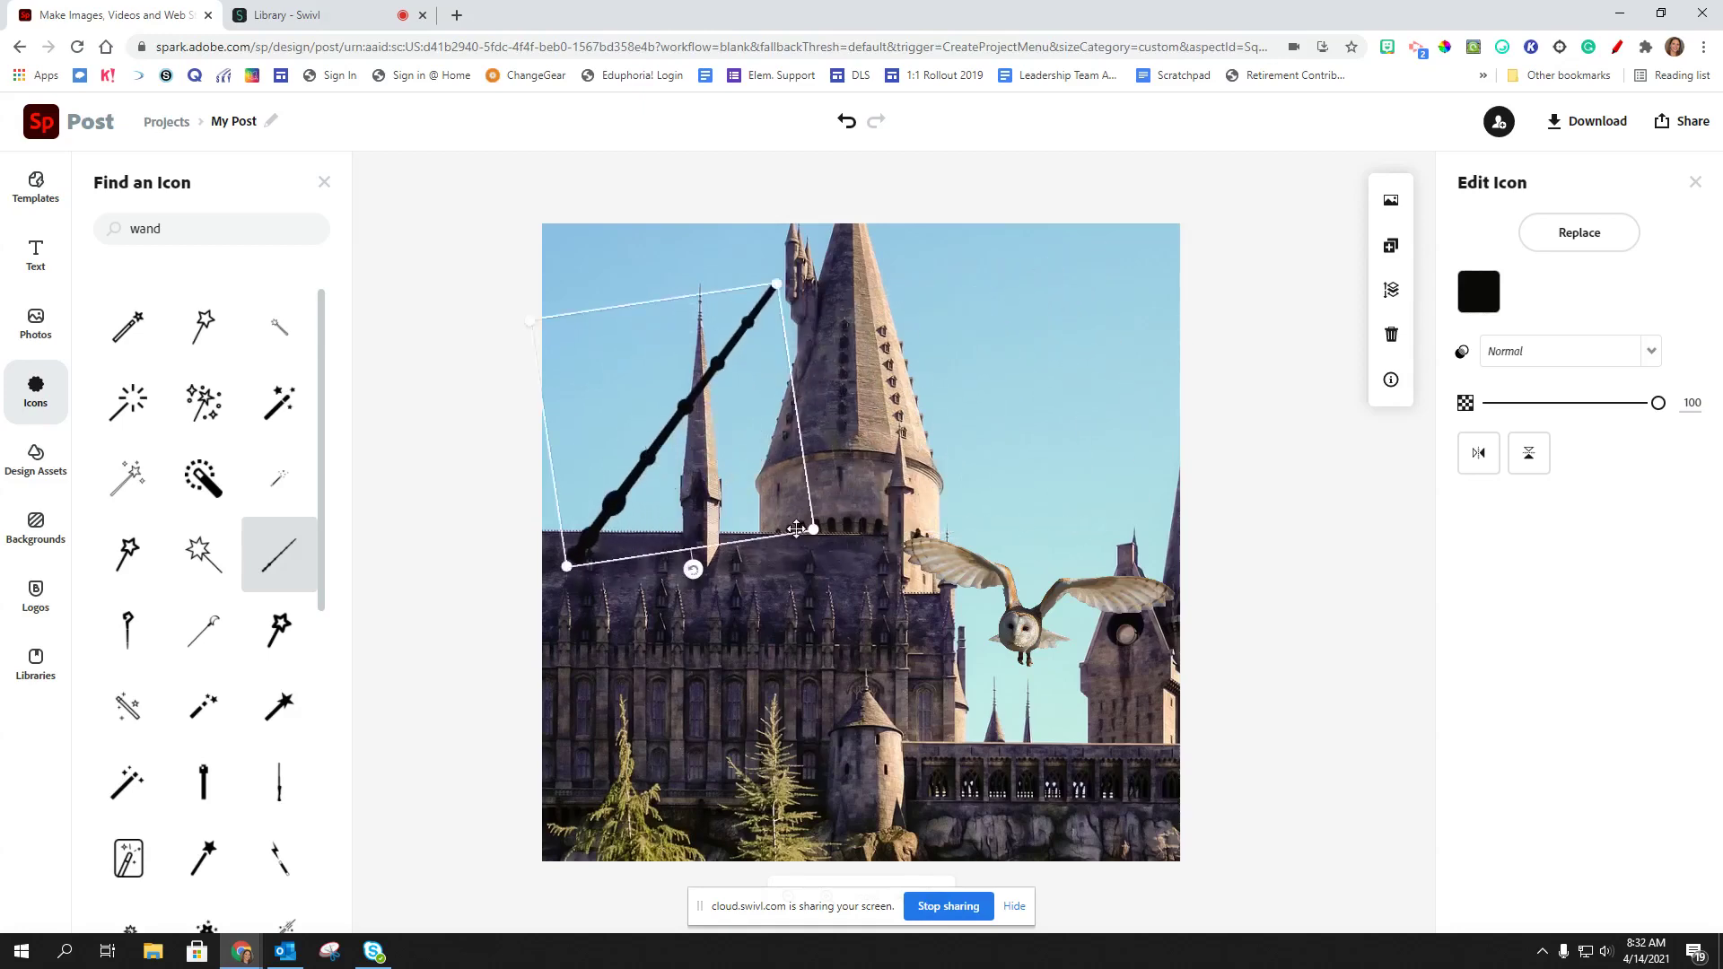
pyautogui.moveTo(693, 569); pyautogui.dragTo(672, 571)
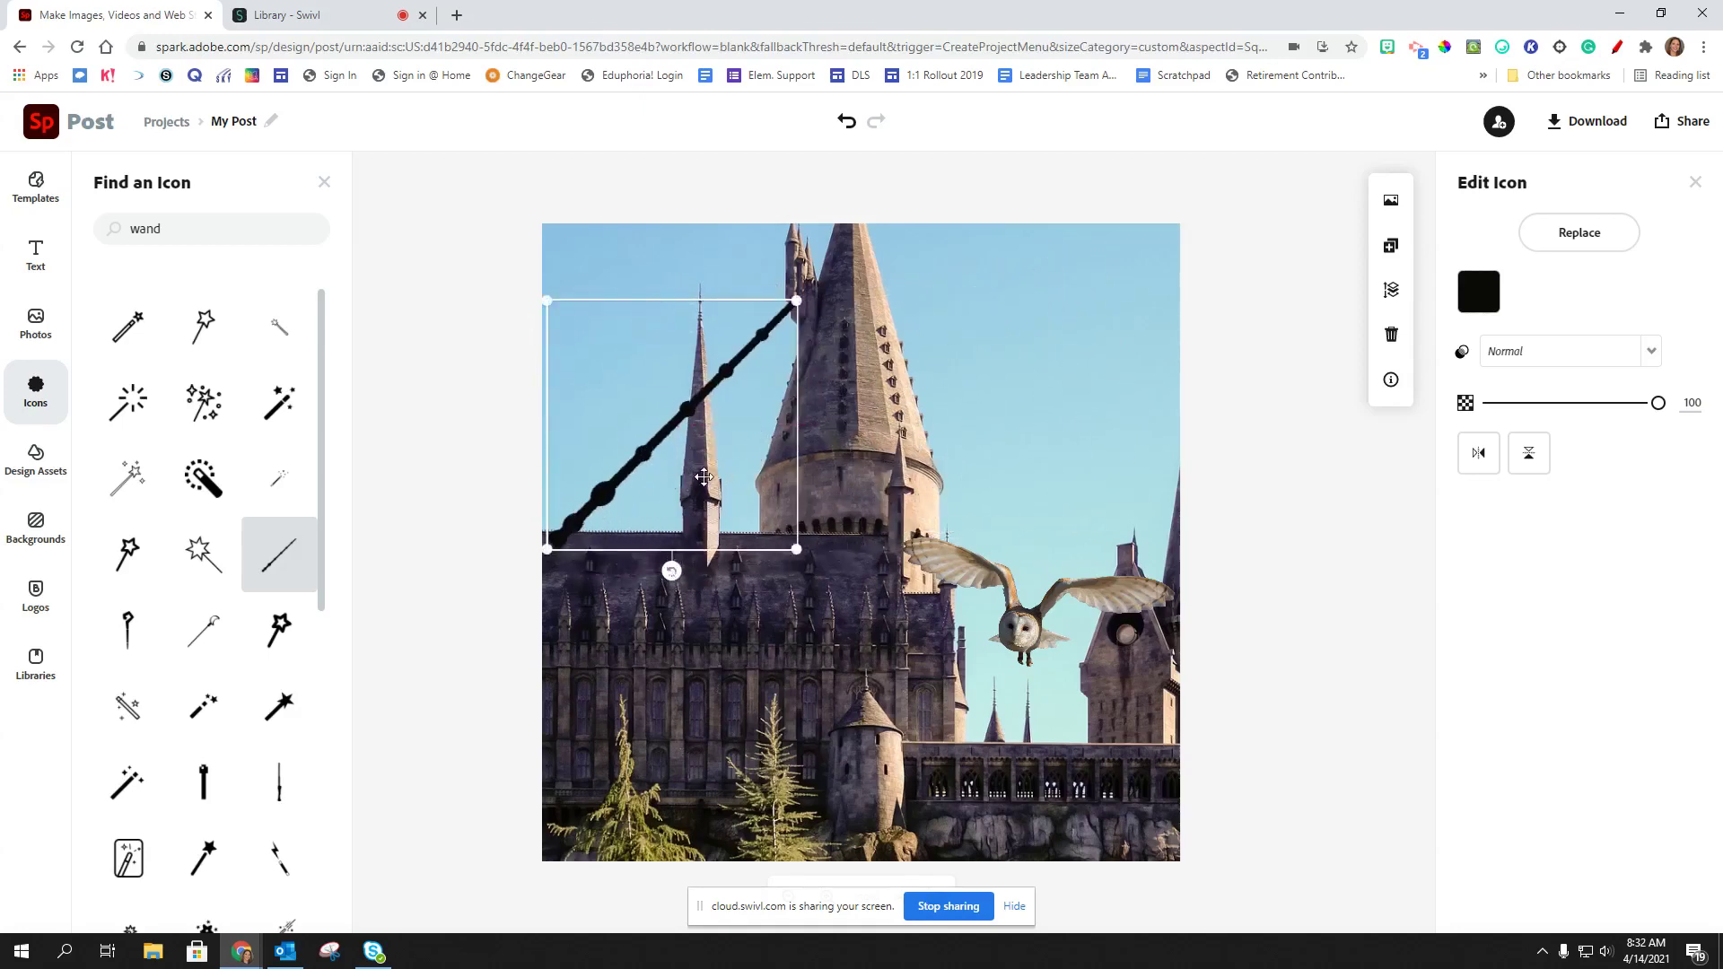
pyautogui.moveTo(710, 479); pyautogui.dragTo(718, 482)
pyautogui.click(718, 482)
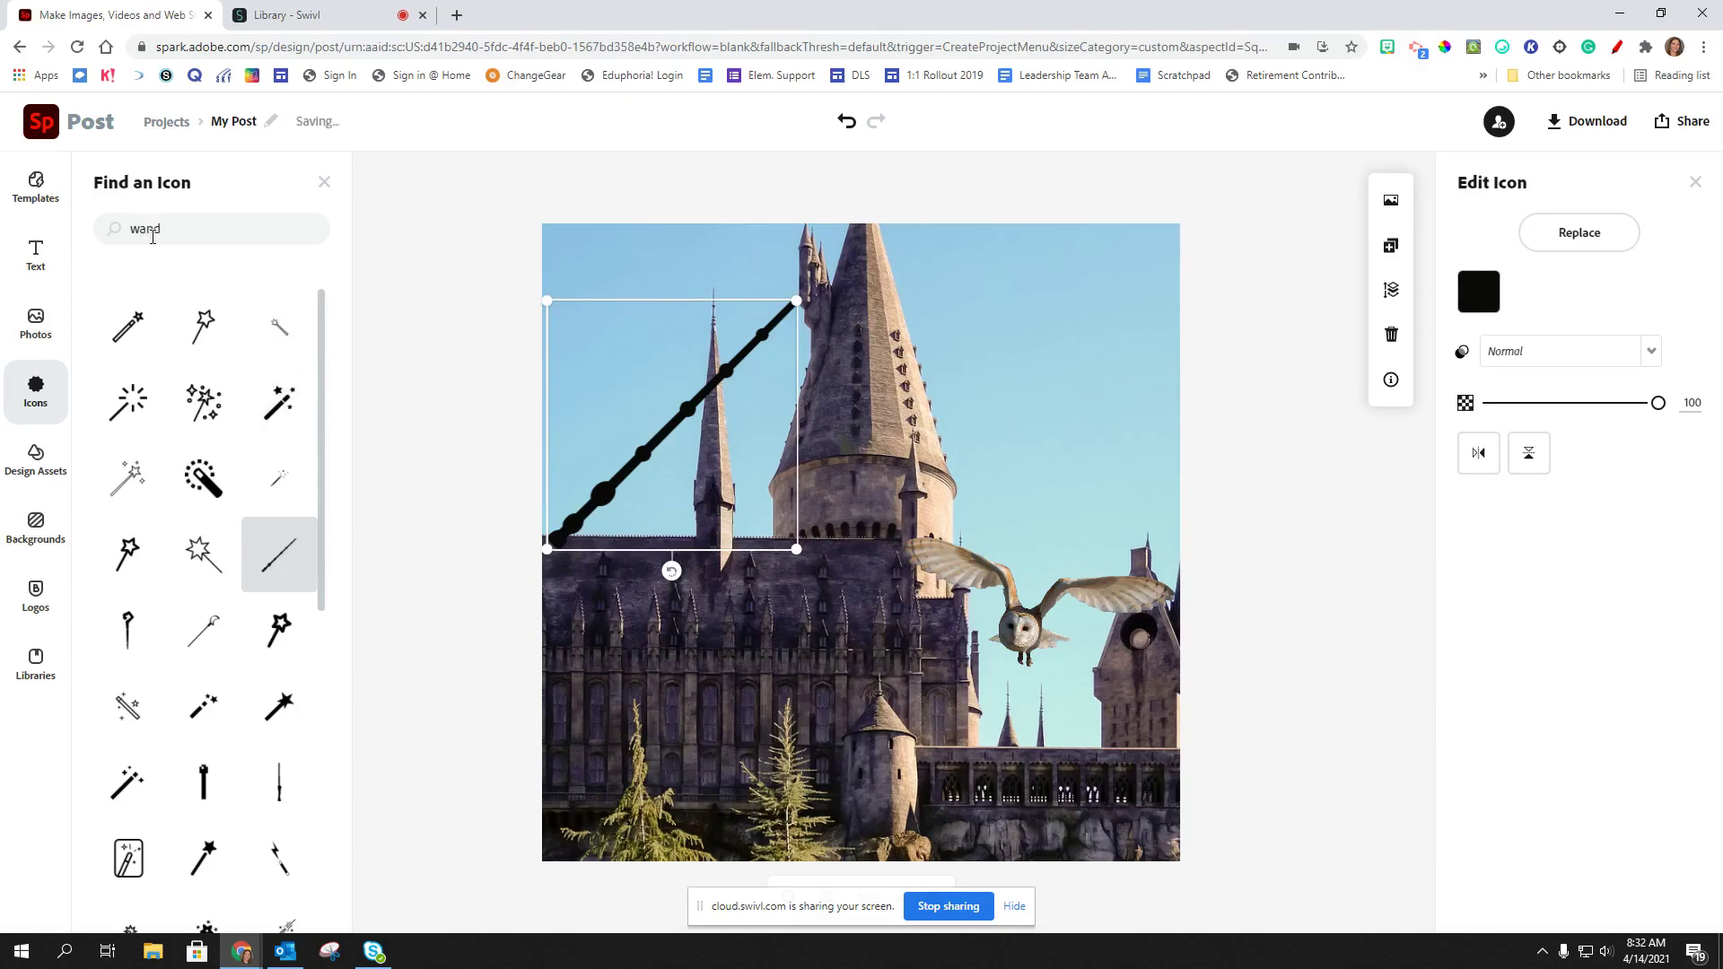
# Search the icons for "gem", add the elongated hexagonal gem outline to the design and select it
pyautogui.doubleClick(151, 231)
pyautogui.write('gem')
pyautogui.press('Return')
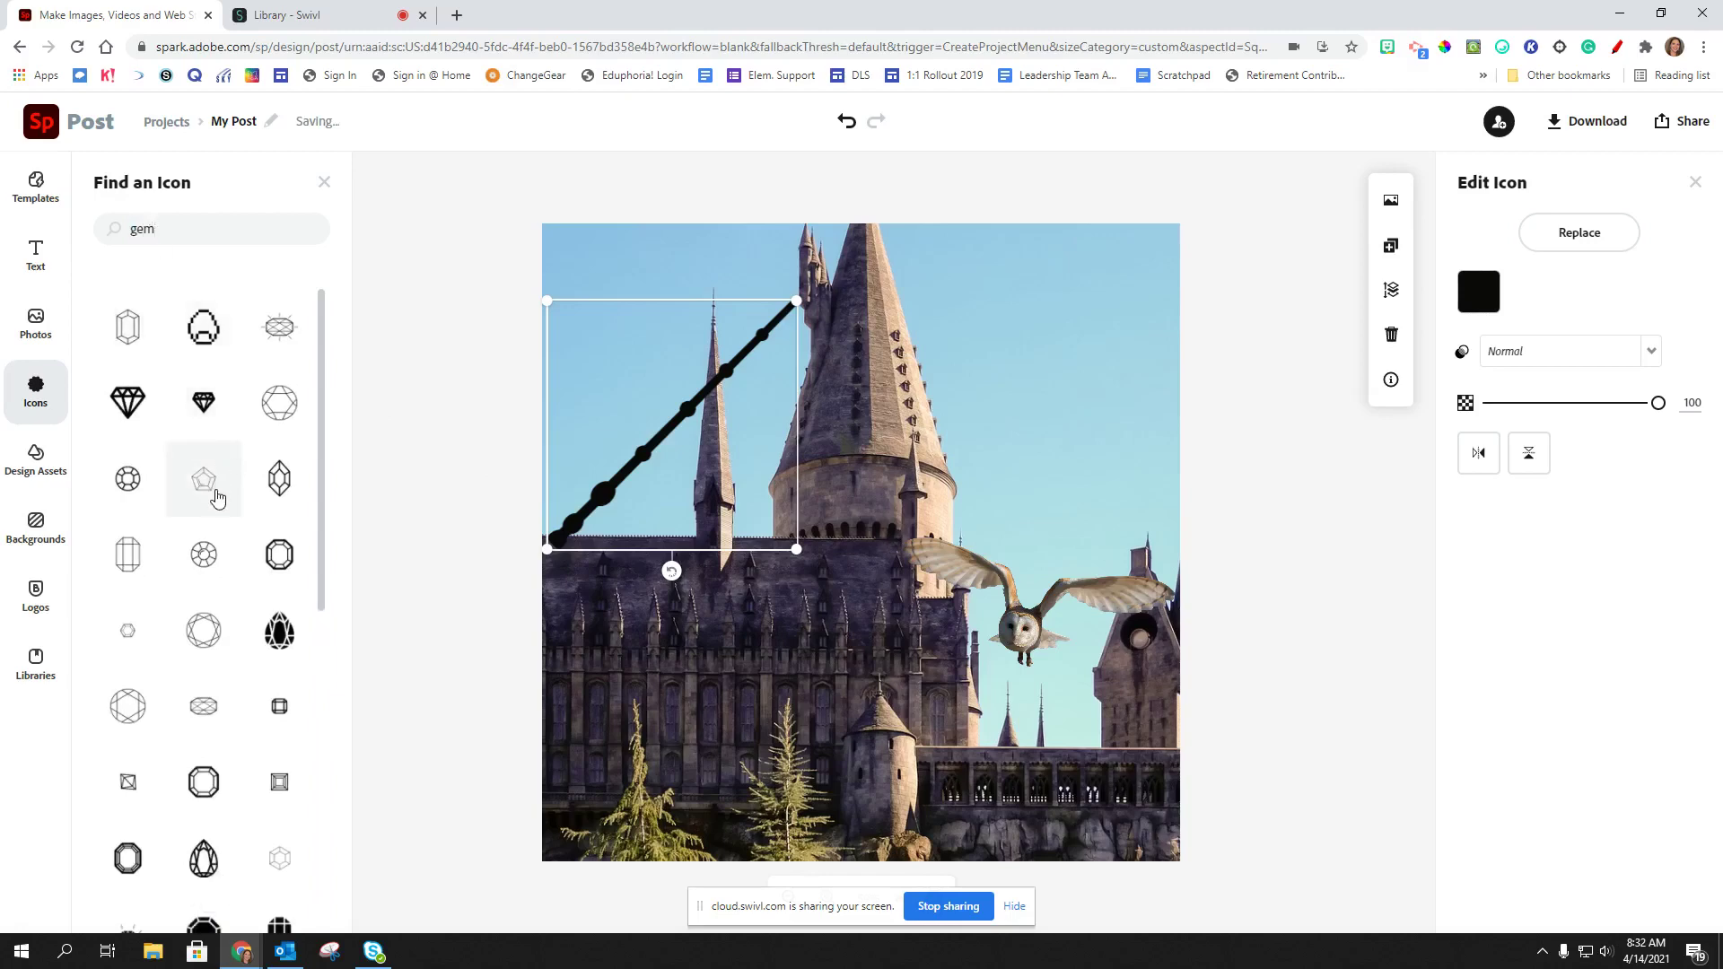
pyautogui.scroll(-2, 218, 496)
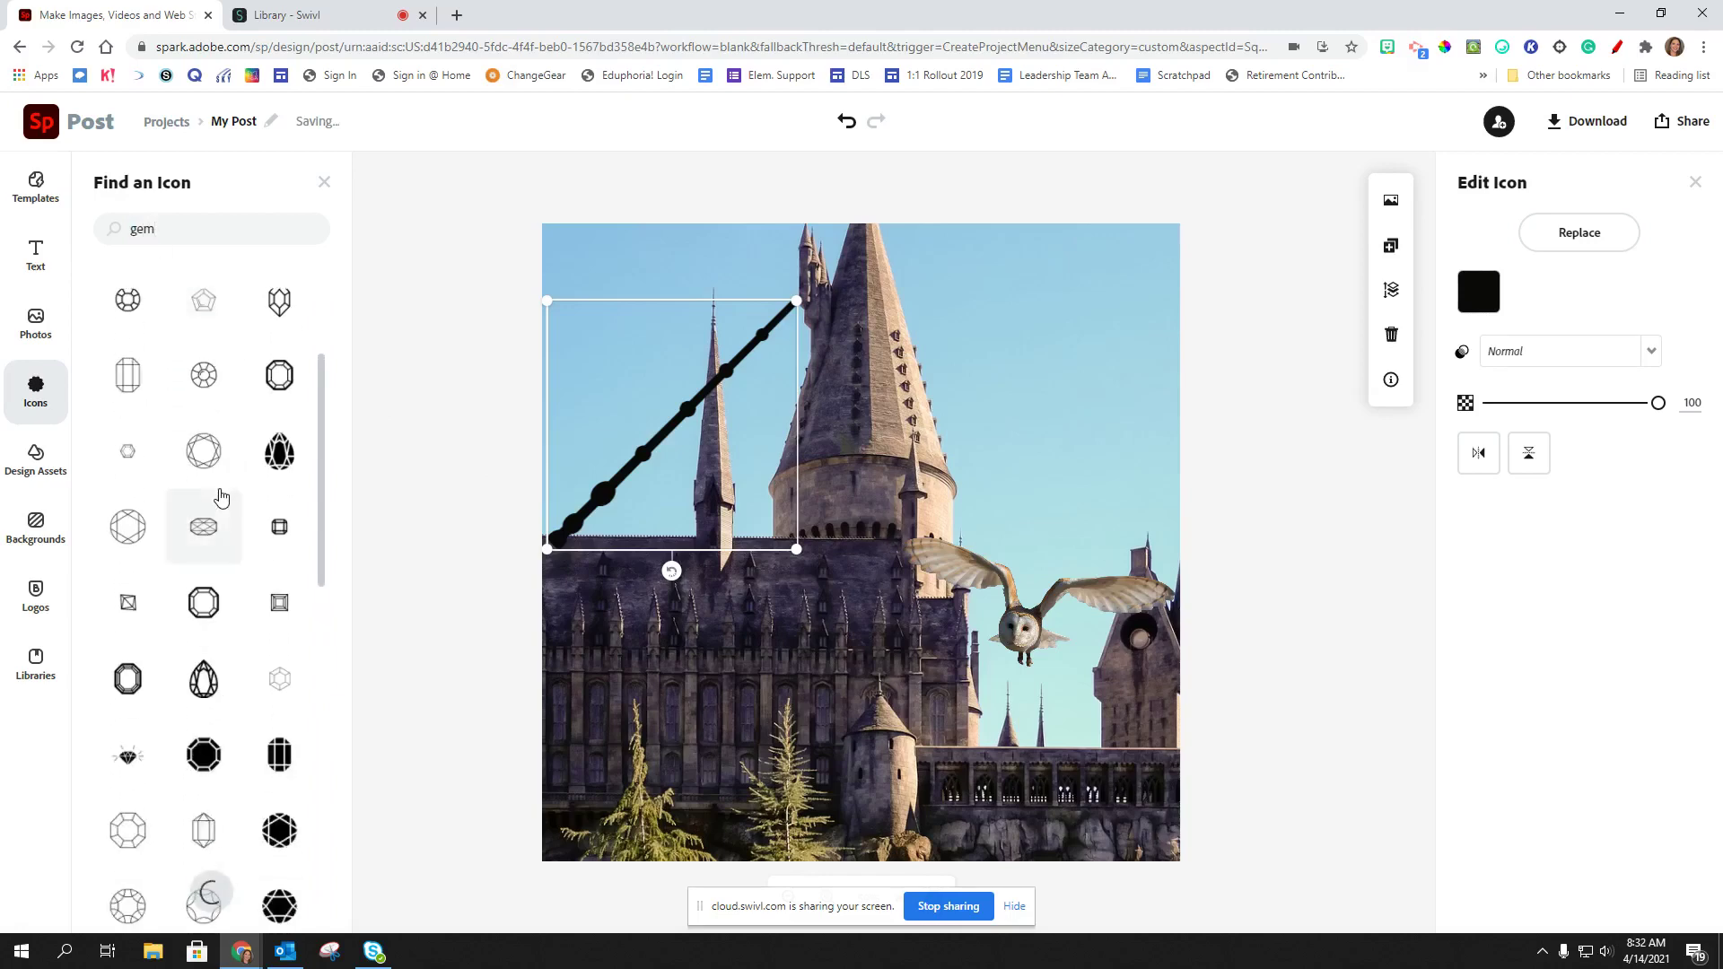
pyautogui.scroll(2, 220, 499)
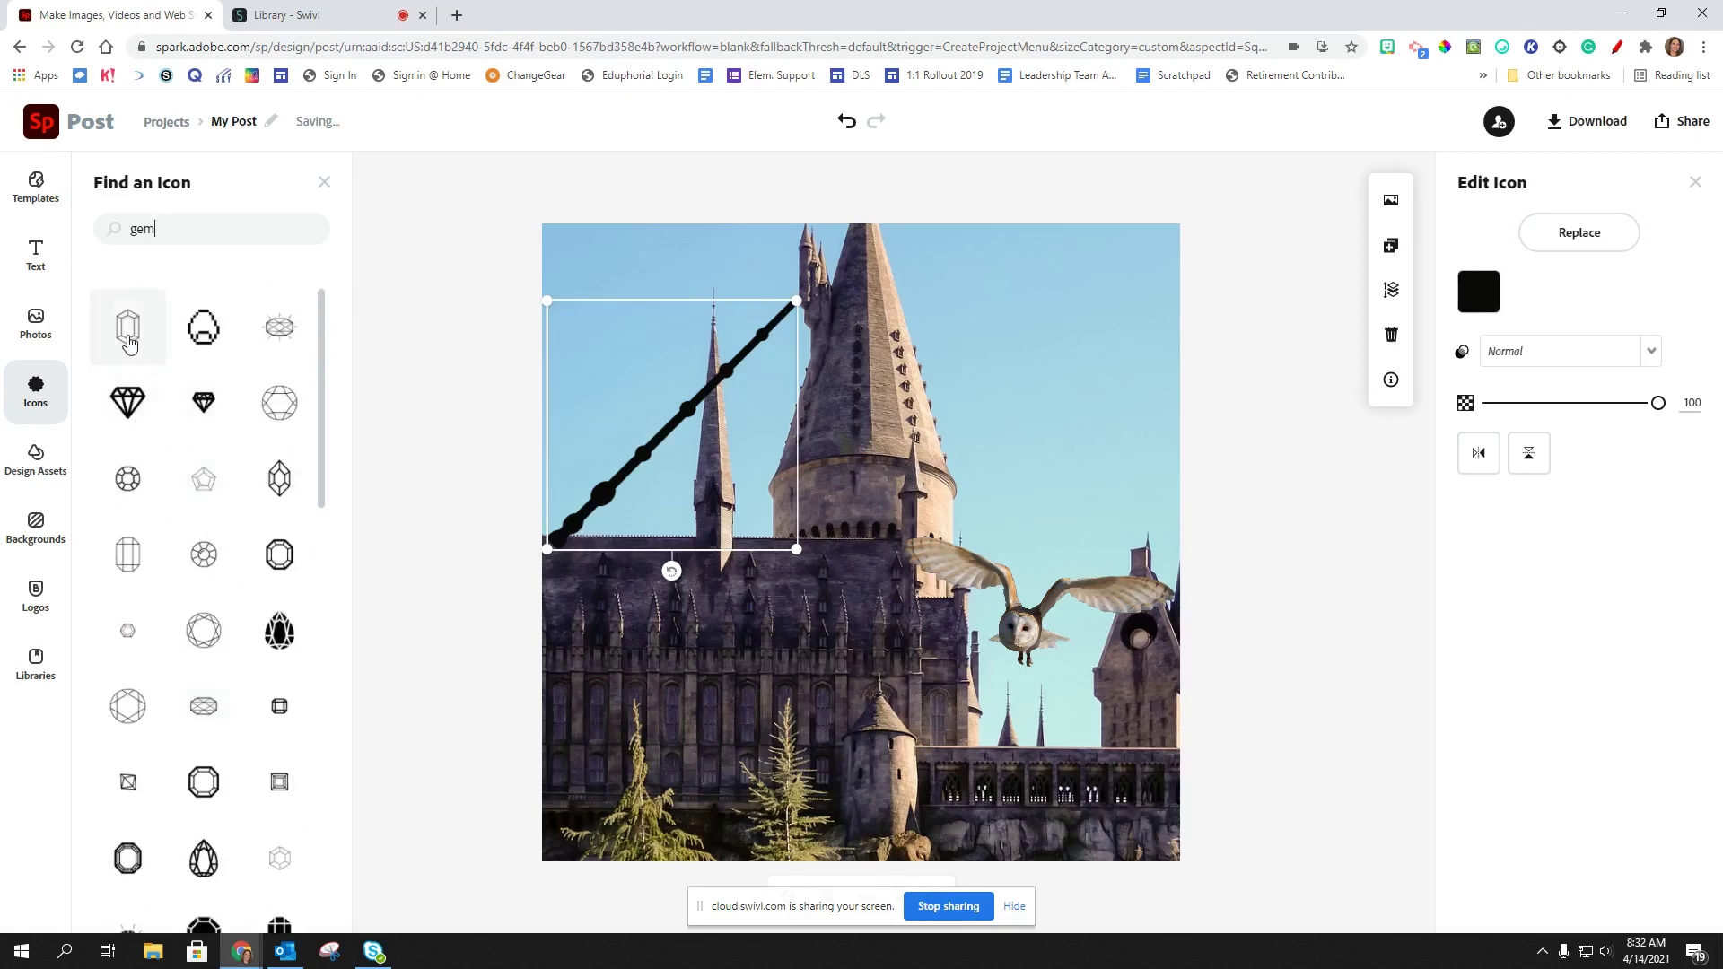
pyautogui.click(130, 344)
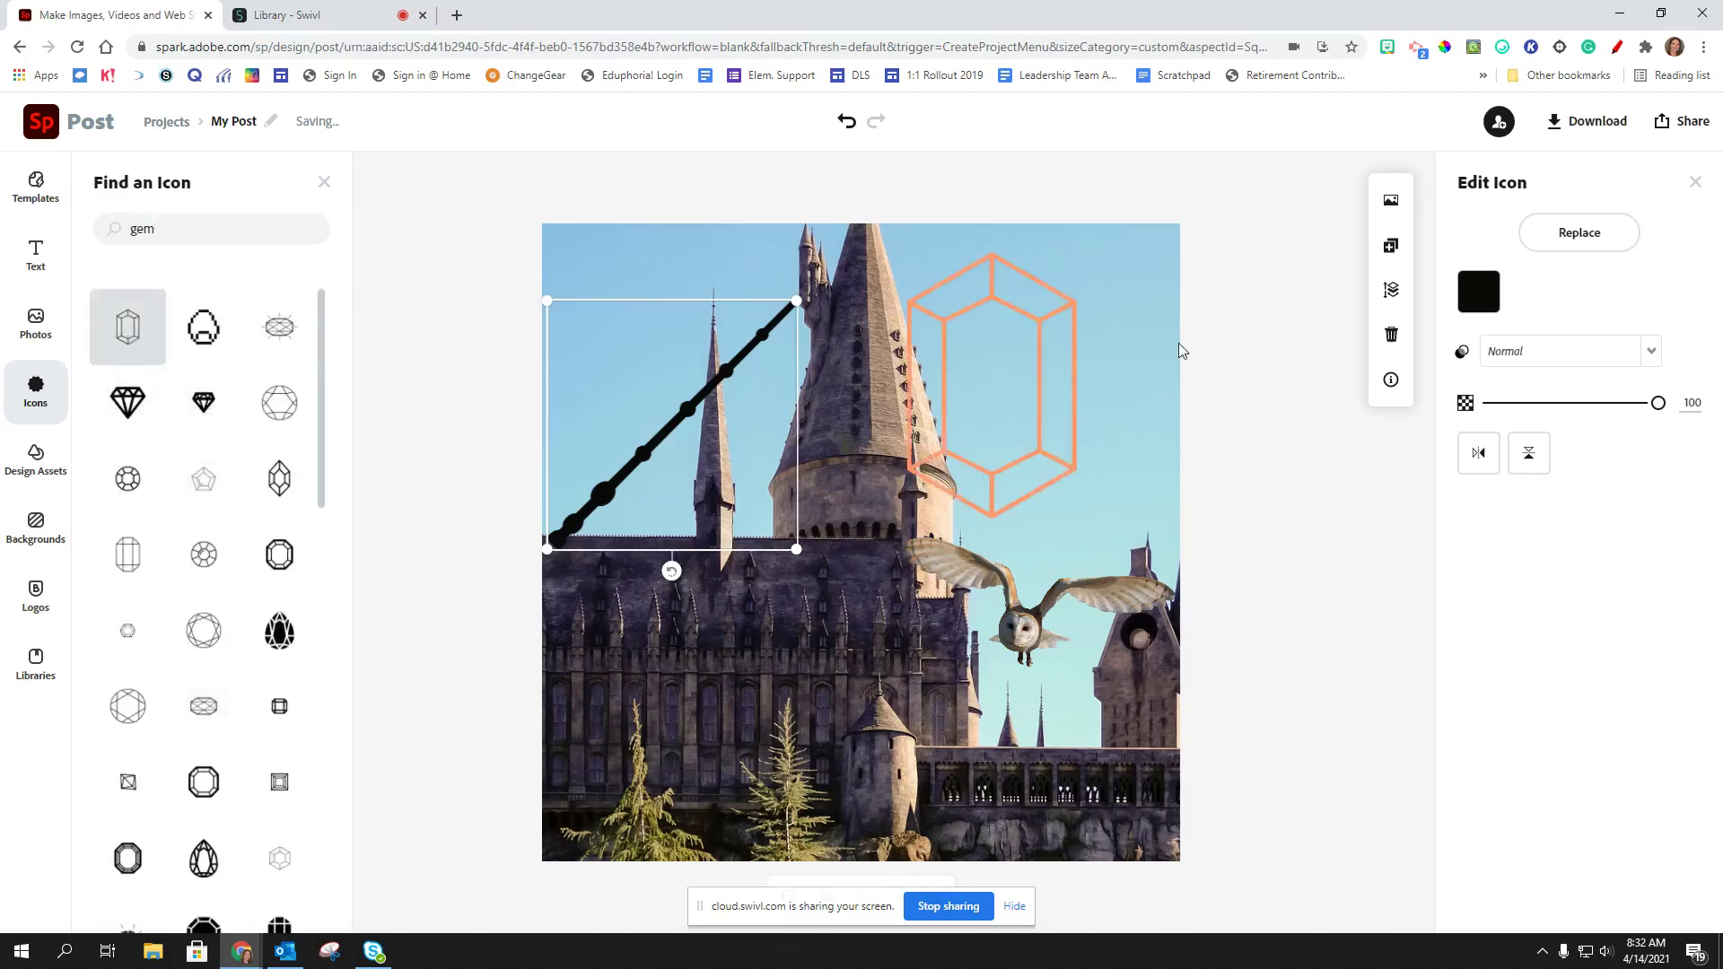
pyautogui.click(1040, 352)
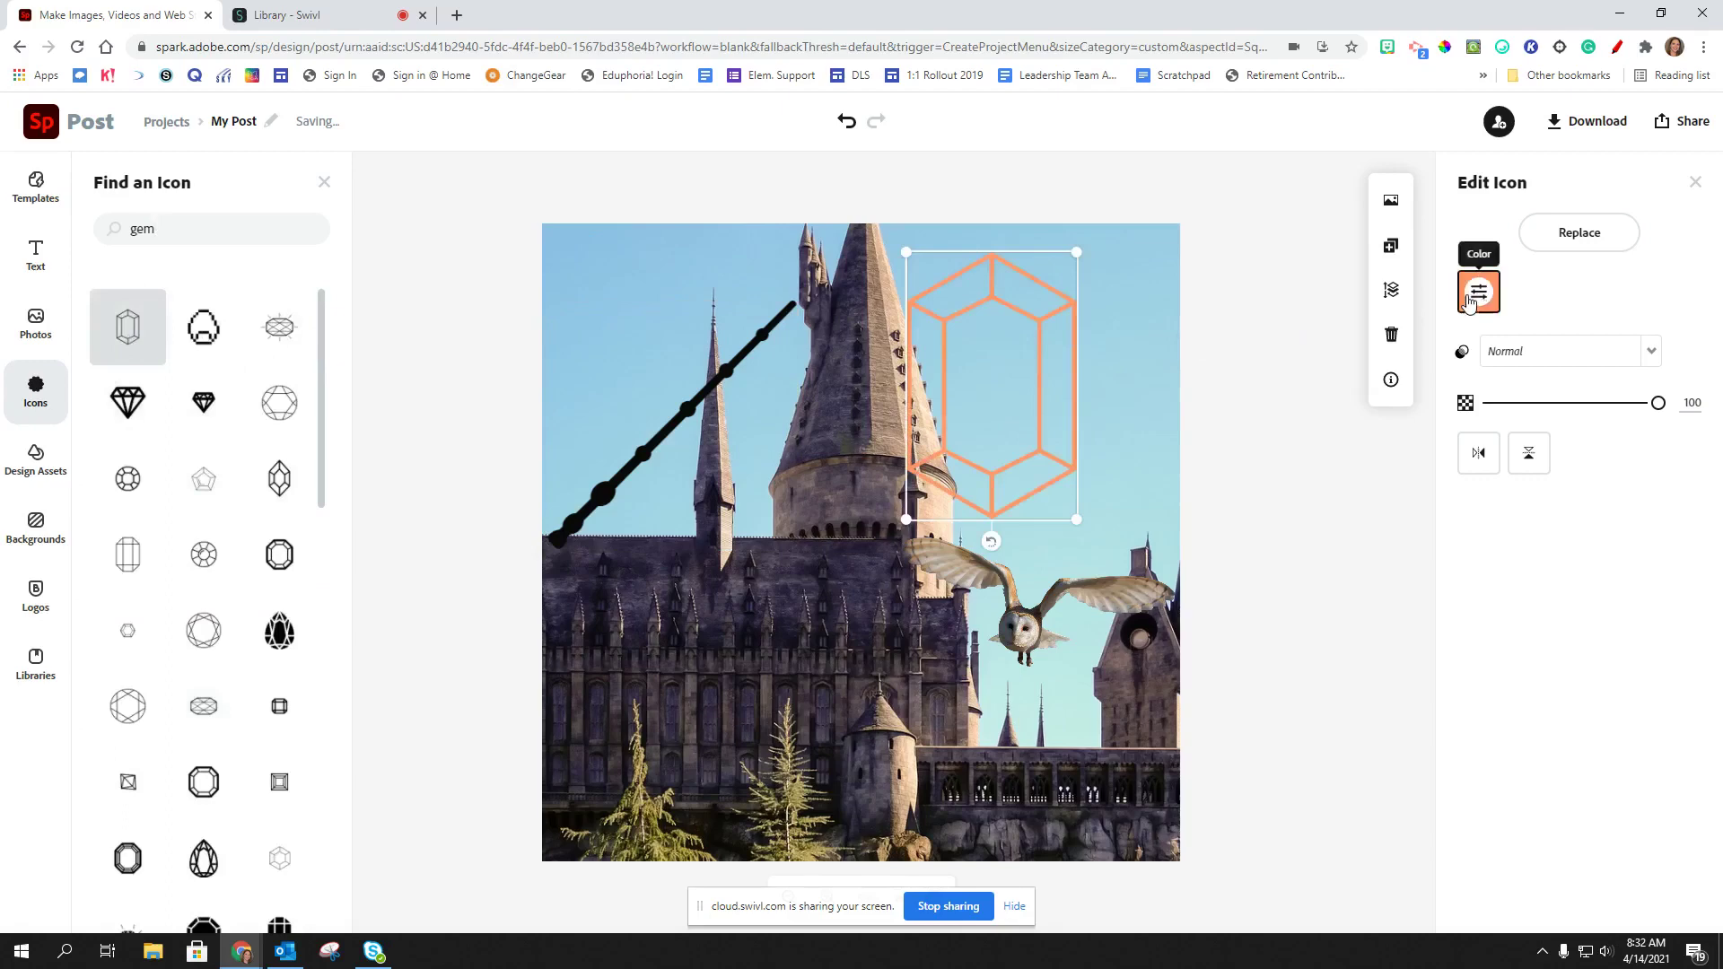
# Change the gem icon's colour to the dark red #830700
pyautogui.click(1478, 292)
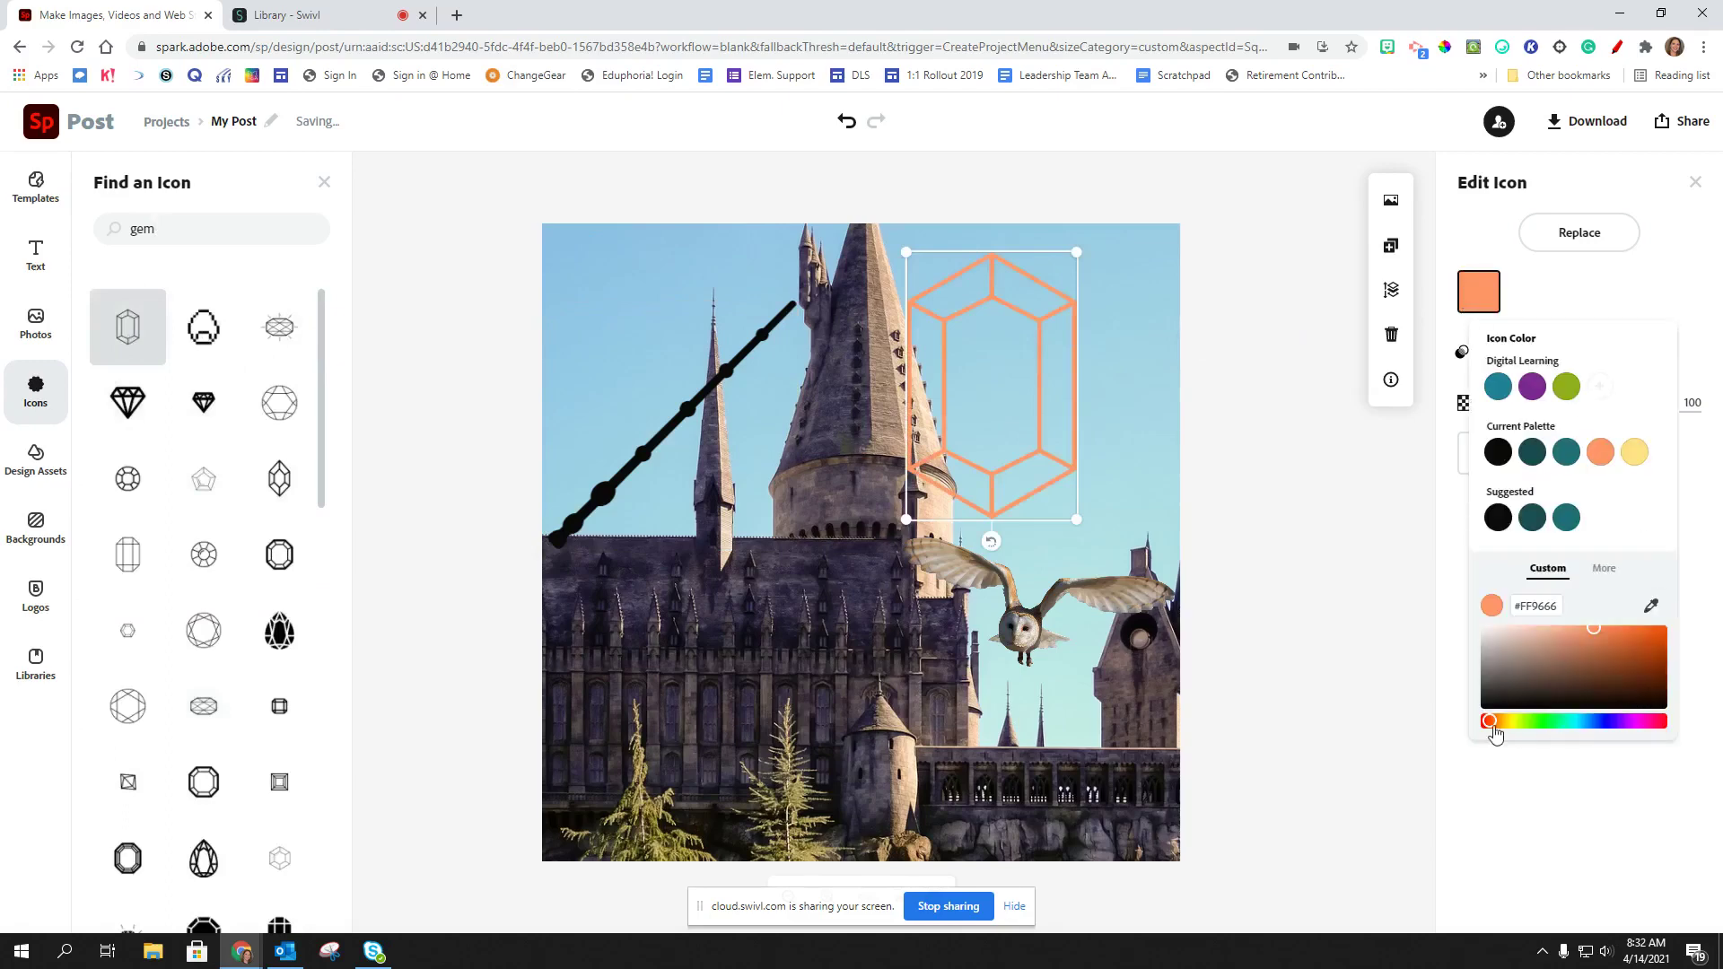
pyautogui.click(1490, 723)
pyautogui.moveTo(1489, 728); pyautogui.dragTo(1485, 729)
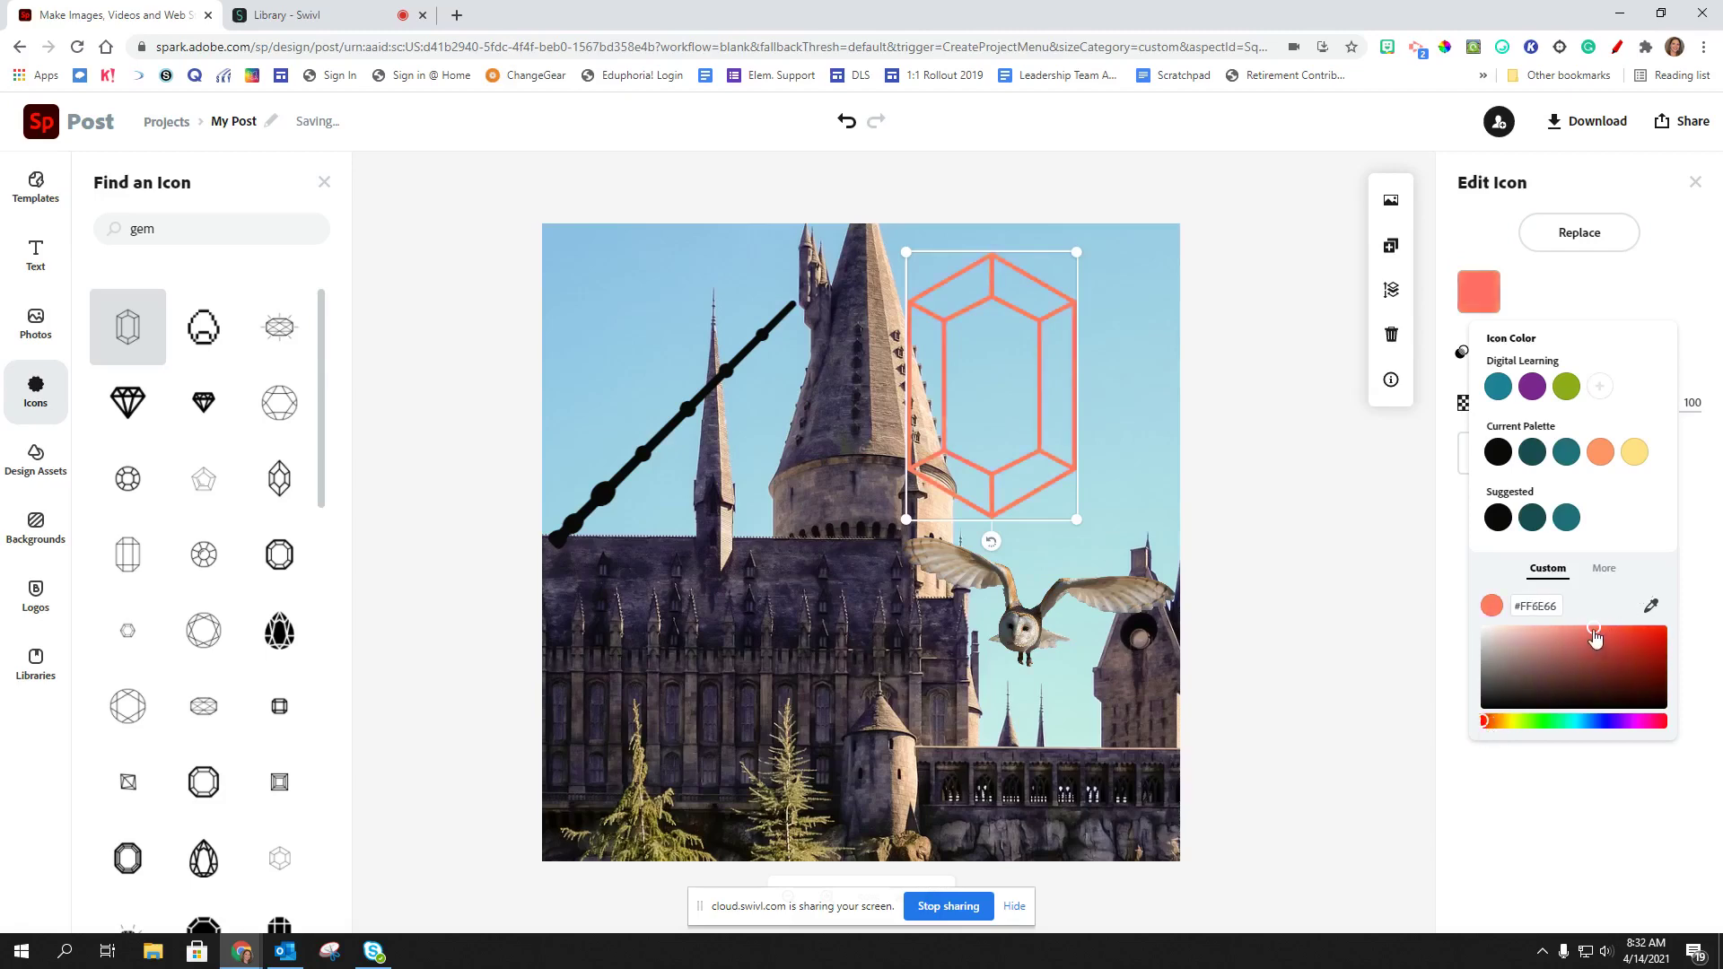
pyautogui.moveTo(1594, 637); pyautogui.dragTo(1670, 674)
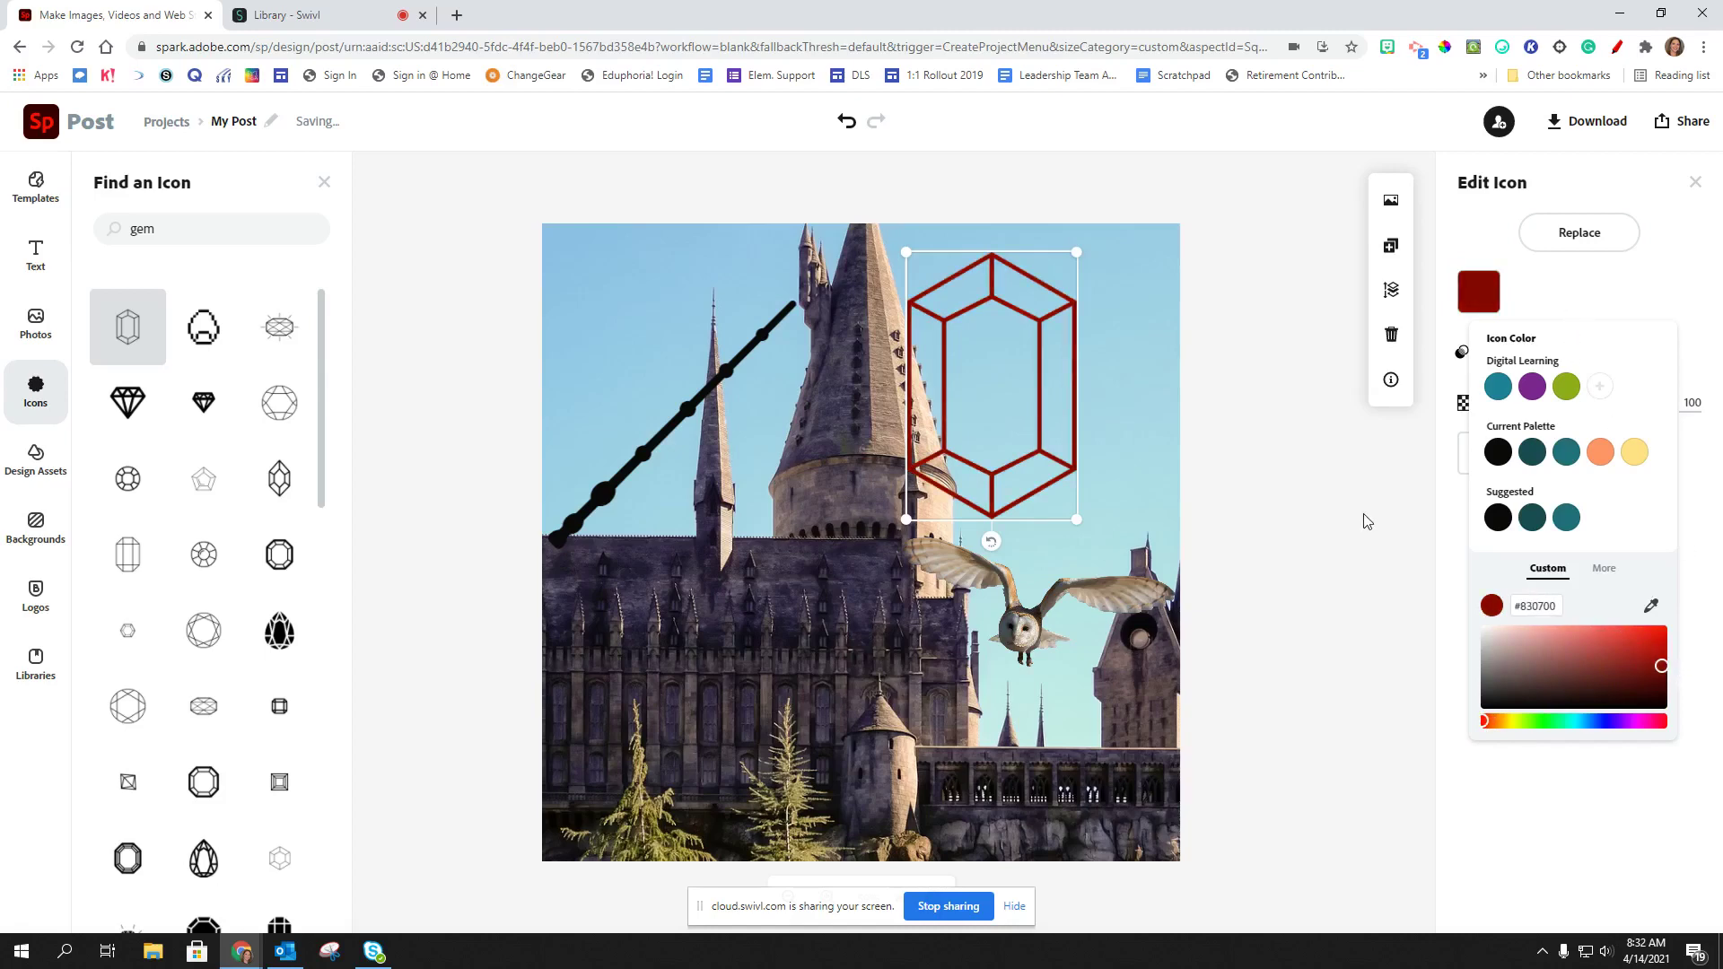
pyautogui.click(1364, 520)
# Shrink the gem, tilt it slightly clockwise, and place it in the sky above the owl, right of the main tower
pyautogui.click(1053, 483)
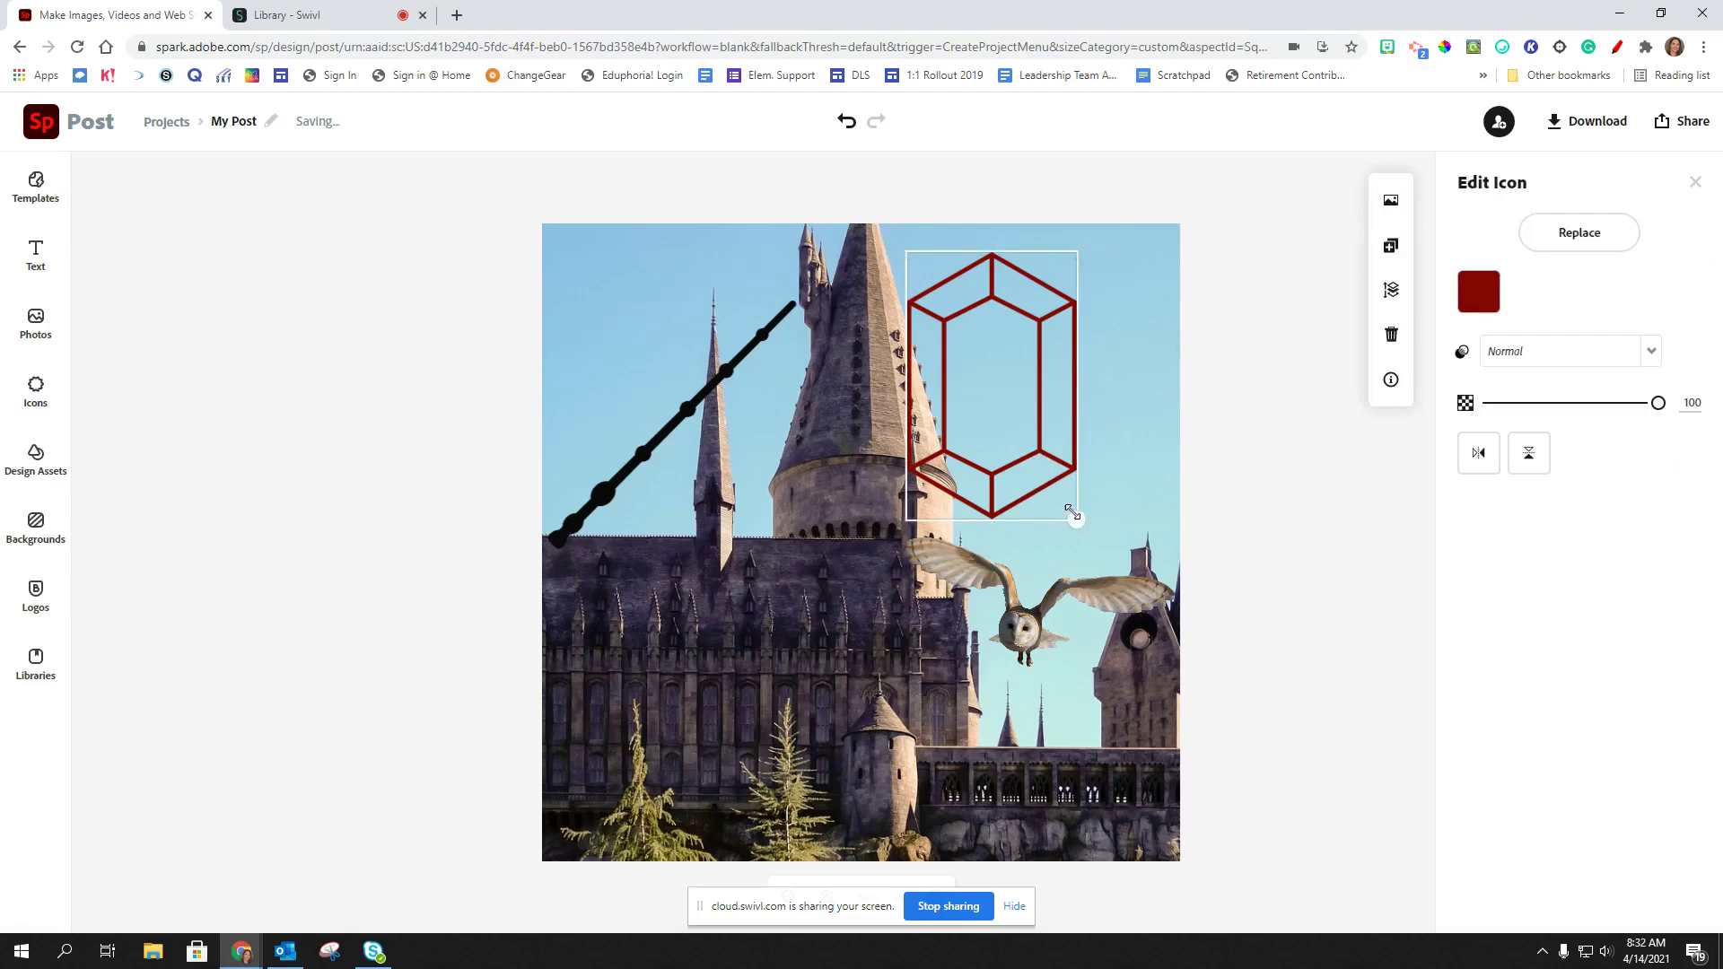
pyautogui.moveTo(1072, 511); pyautogui.dragTo(945, 480)
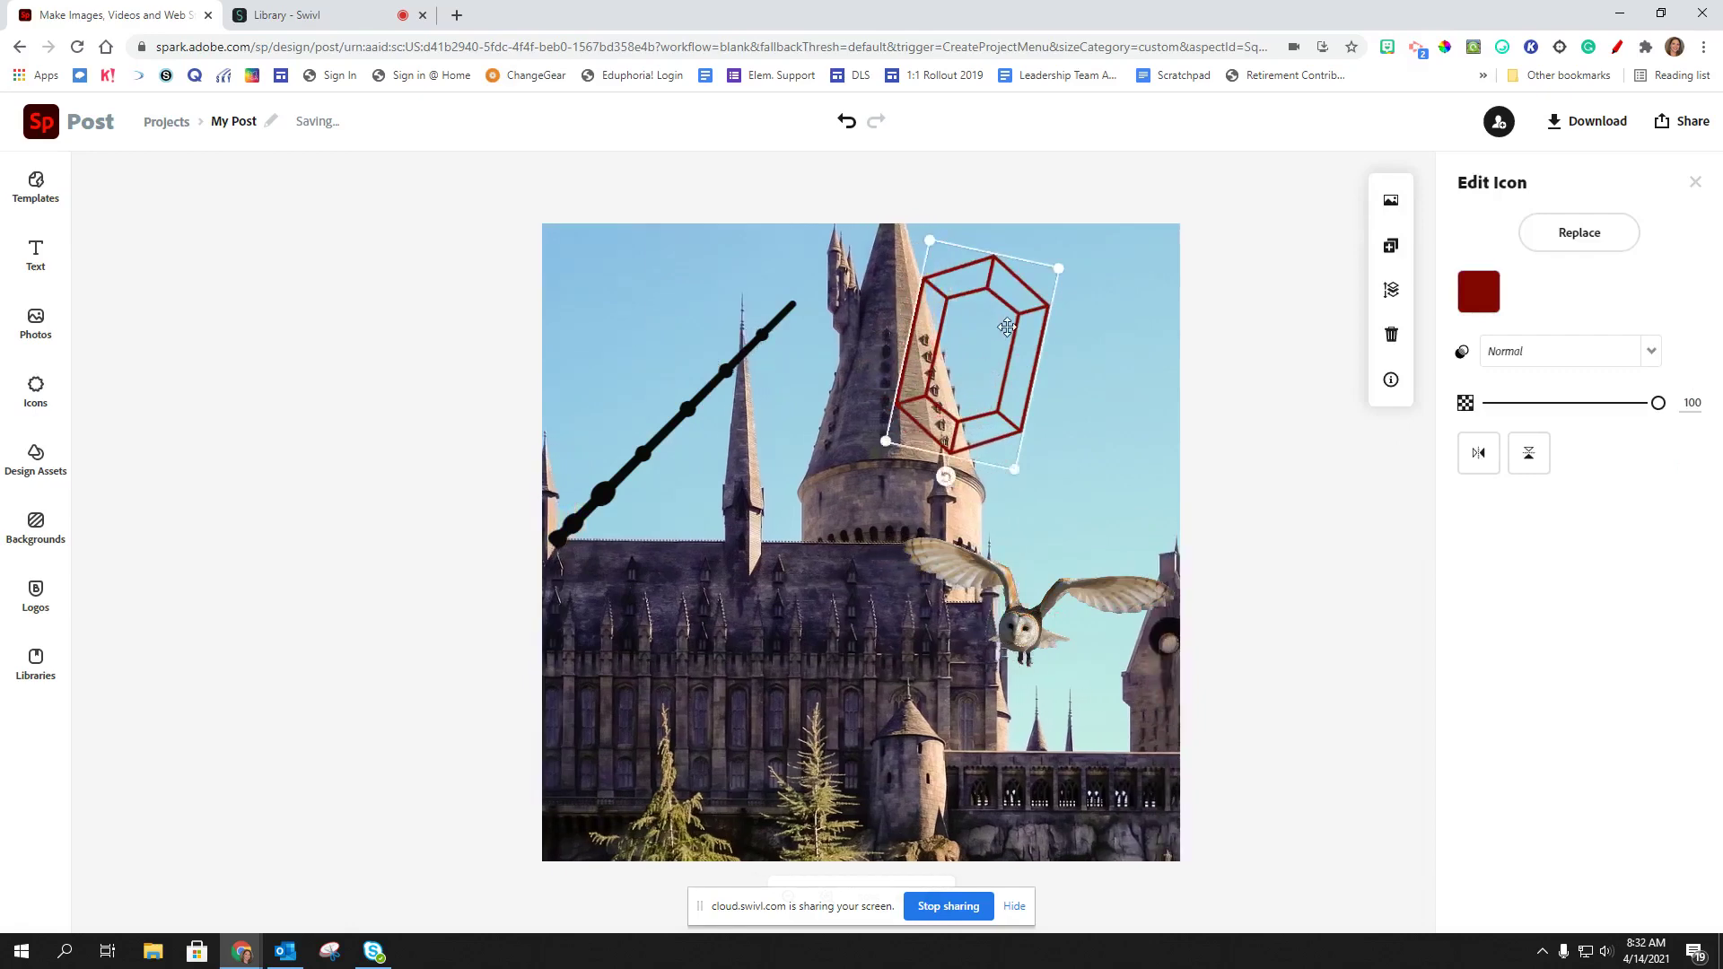
pyautogui.moveTo(1006, 328); pyautogui.dragTo(1101, 406)
pyautogui.click(1281, 487)
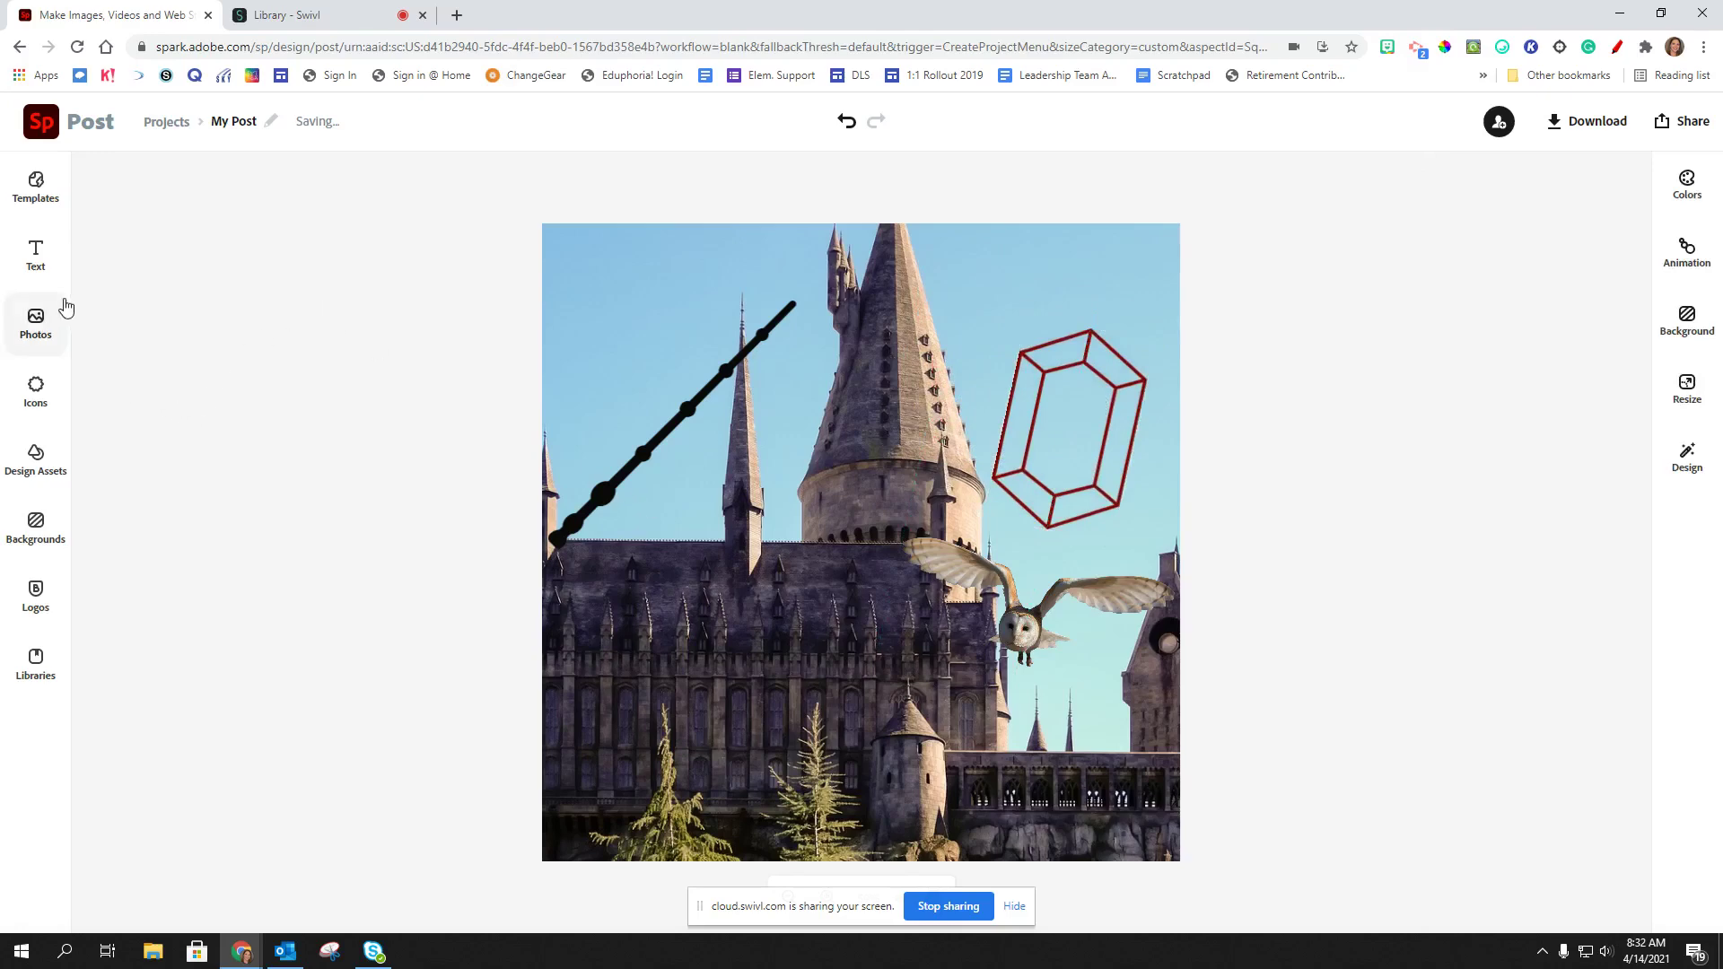
# Search the icons for "Harry Potter", add the icon with hair, lightning scar and round glasses, and select it
pyautogui.click(35, 390)
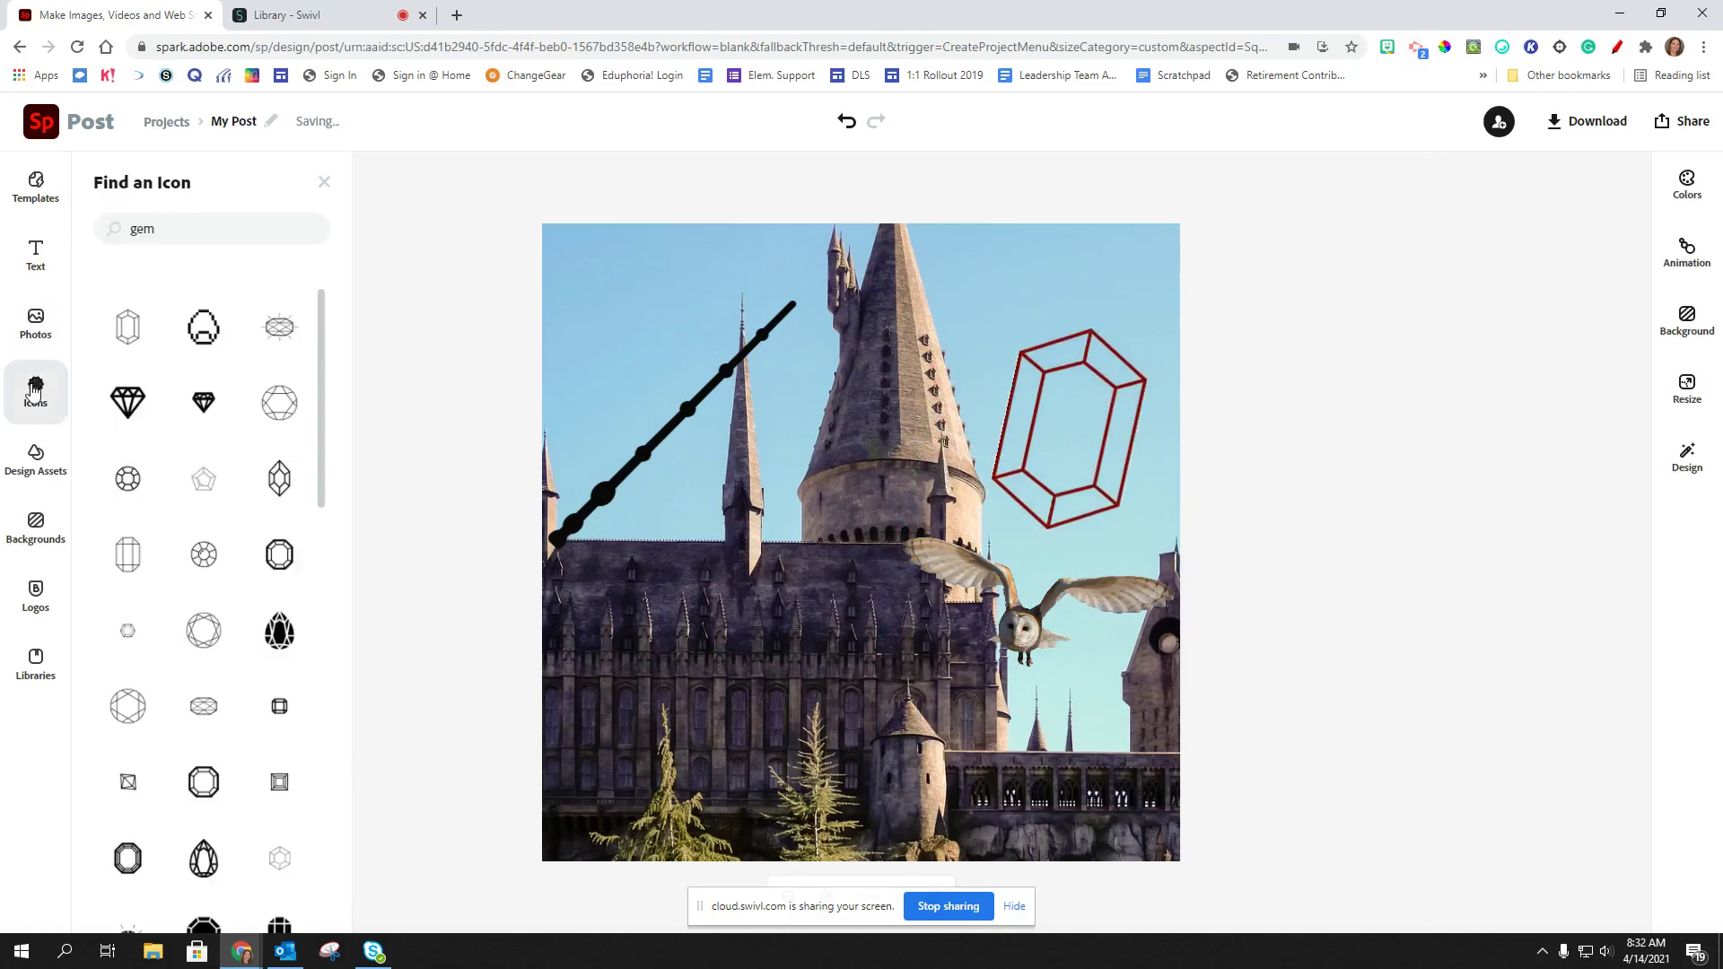
pyautogui.doubleClick(142, 231)
pyautogui.write('Harry Potter')
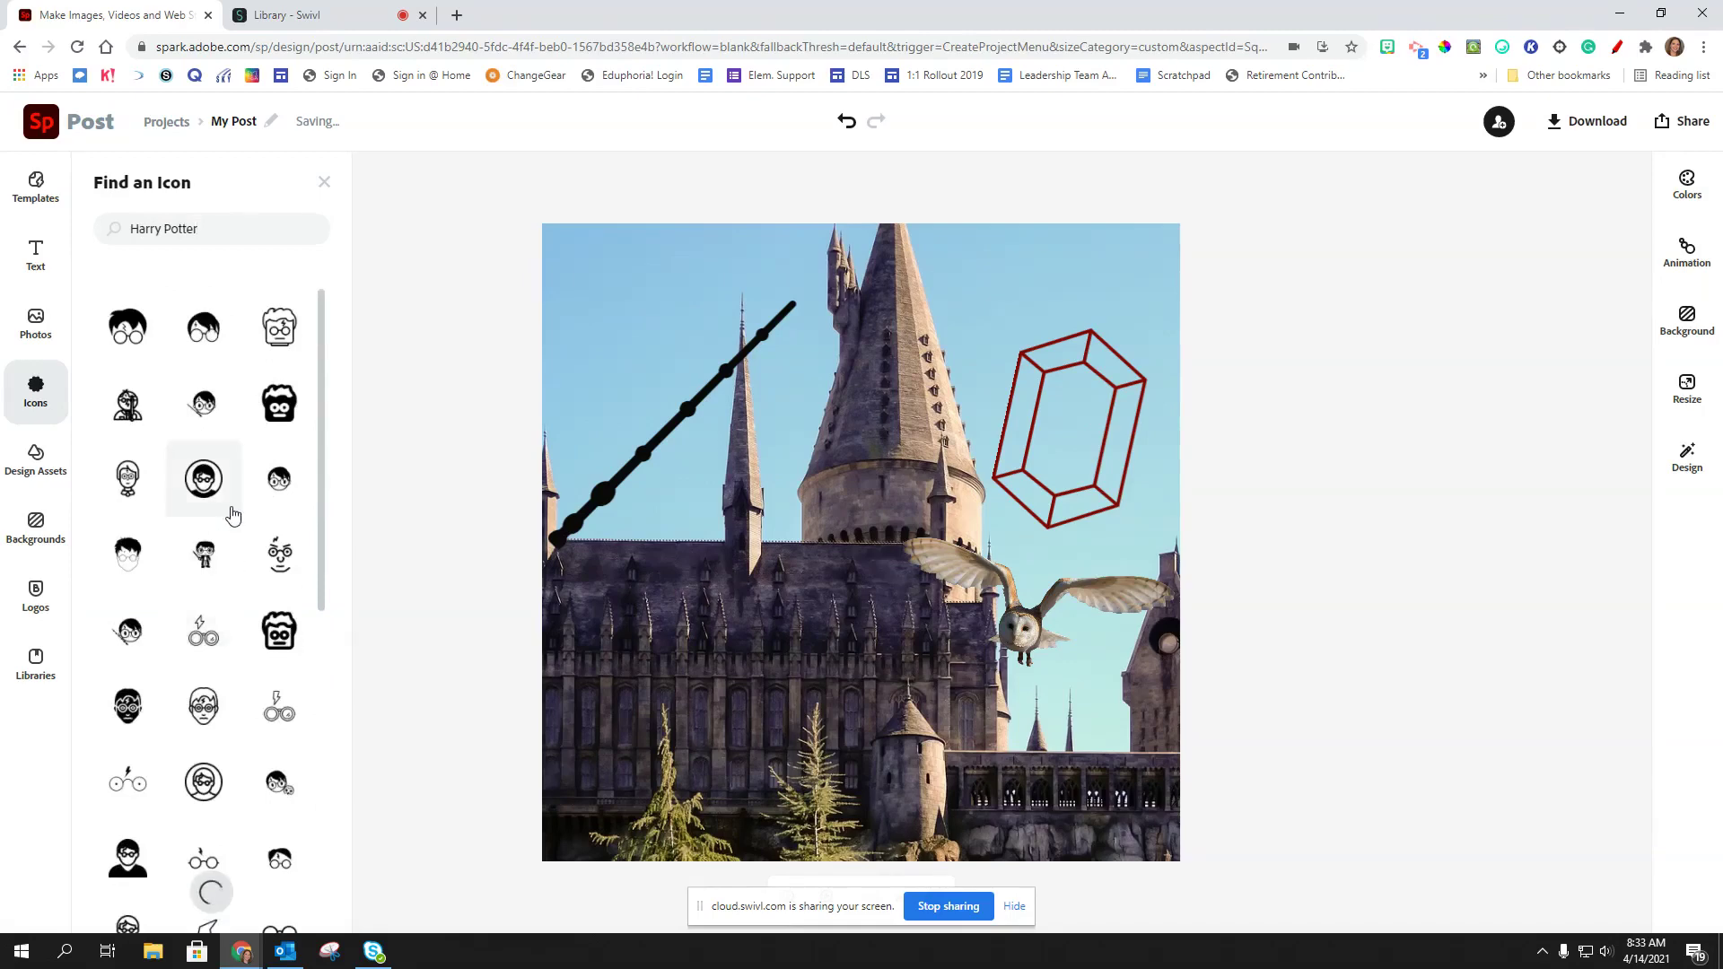
pyautogui.click(125, 334)
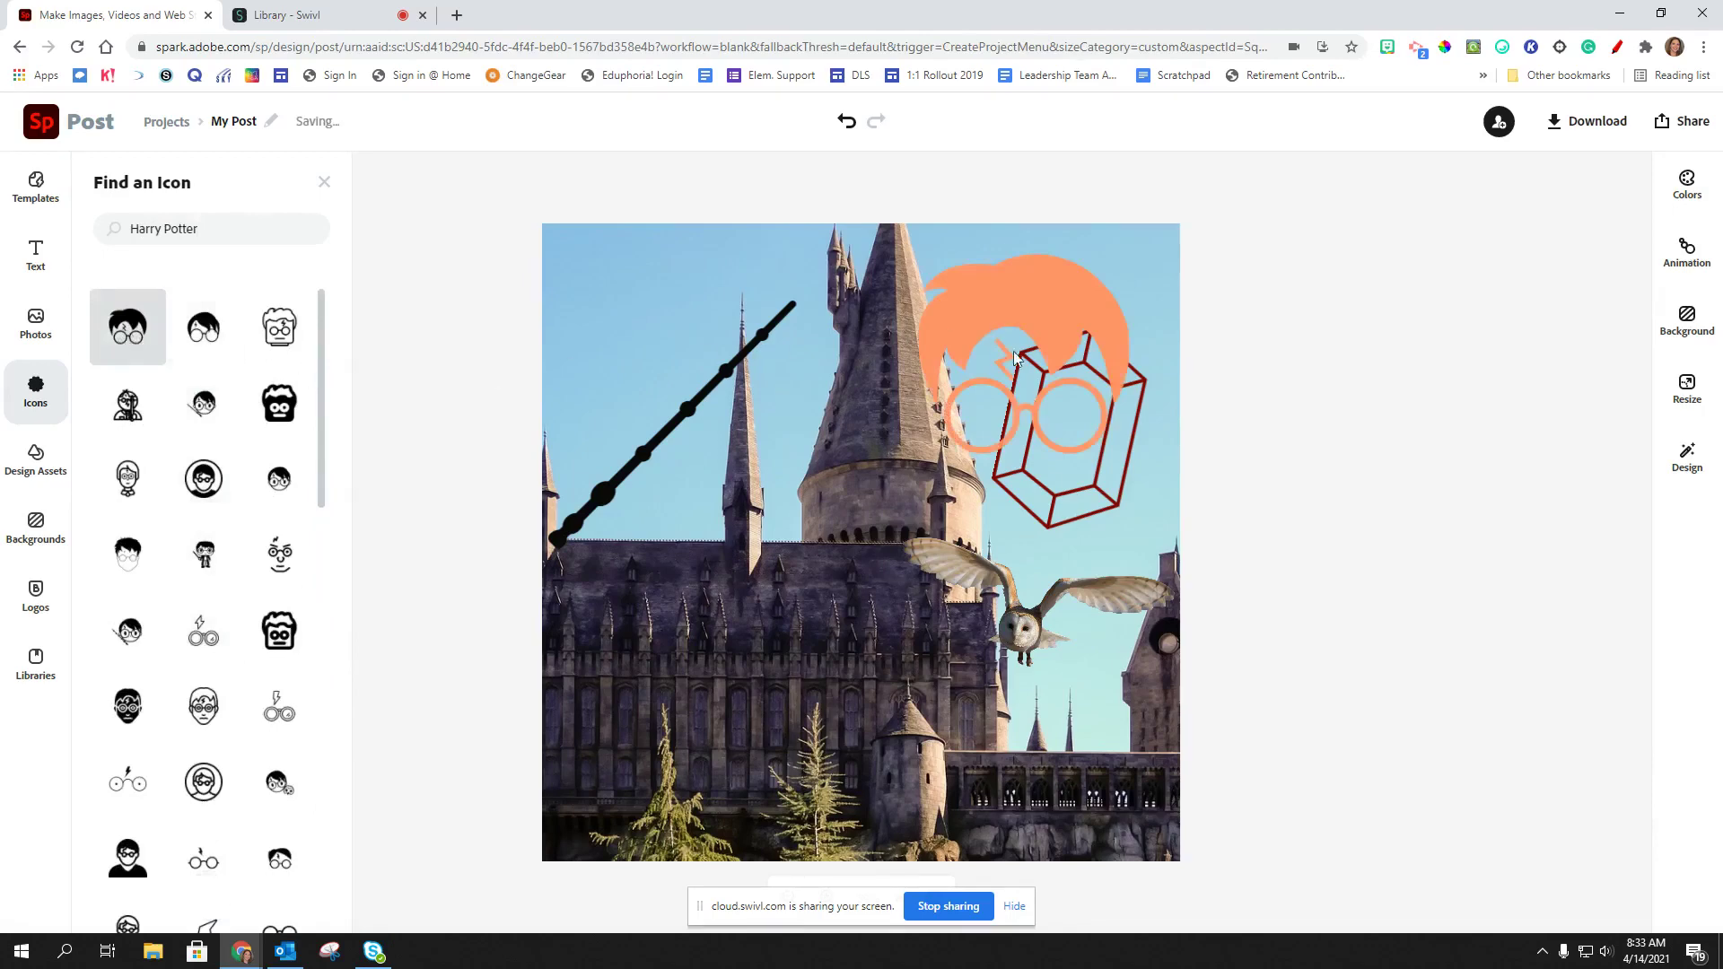
pyautogui.click(1024, 316)
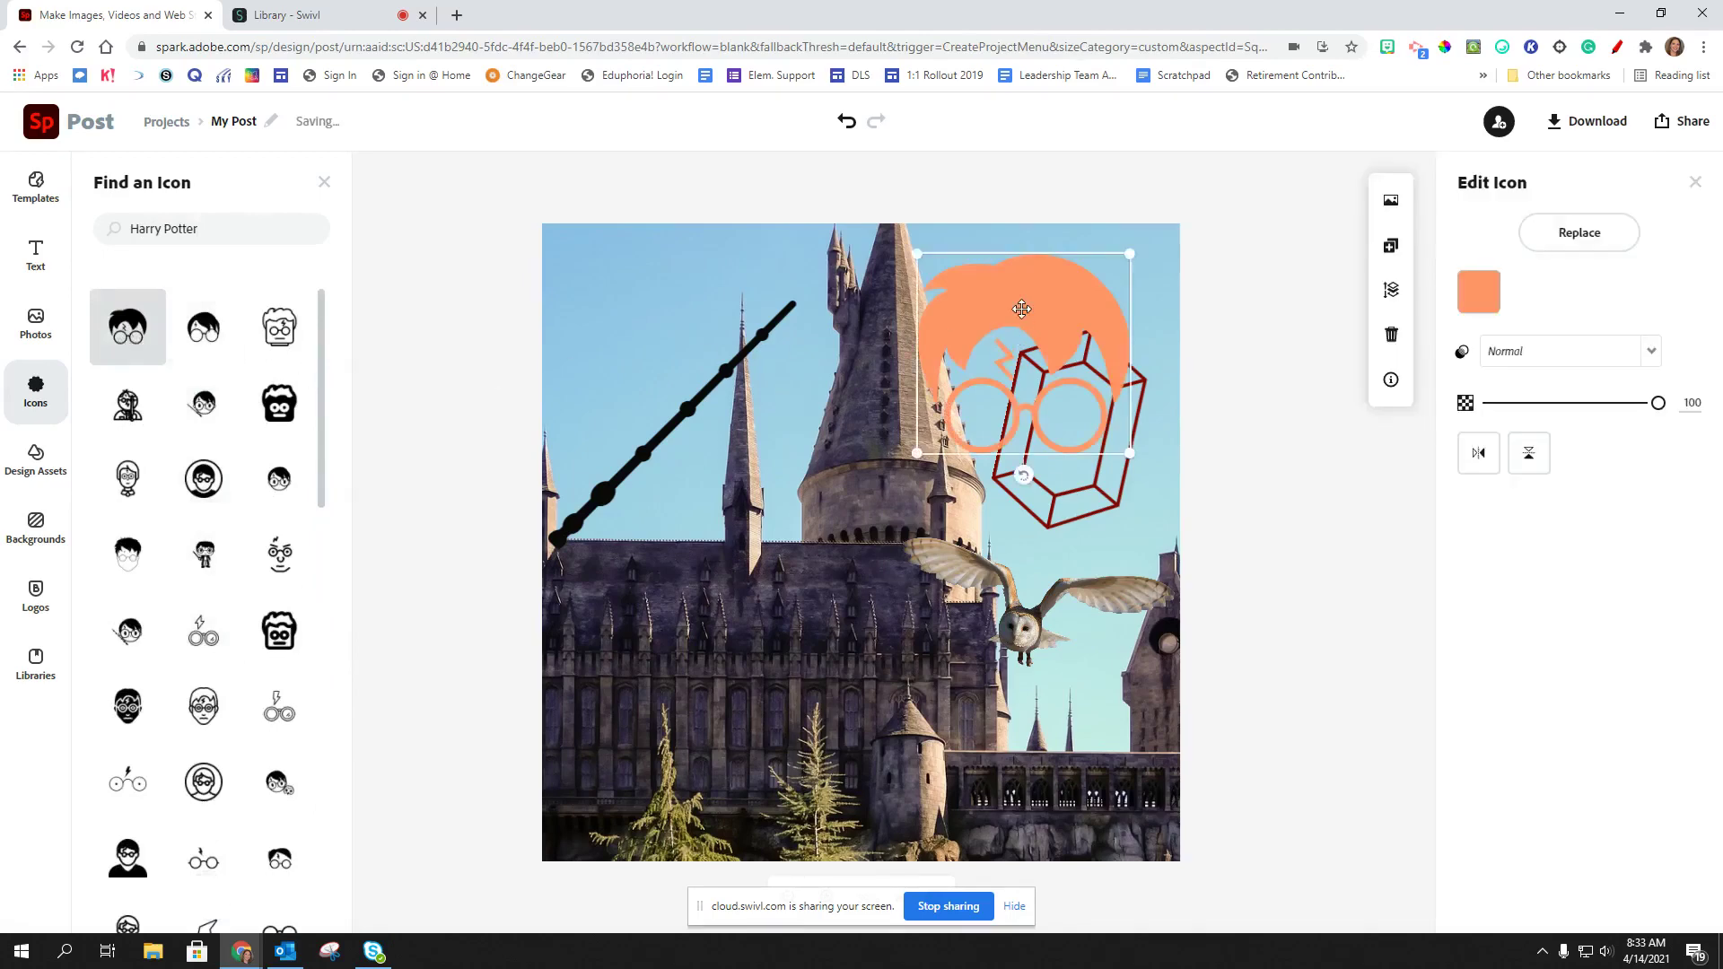
# Change the hair-and-glasses icon's colour to the golden yellow #F2AA0A and move it onto the castle roof below the wand
pyautogui.click(1476, 293)
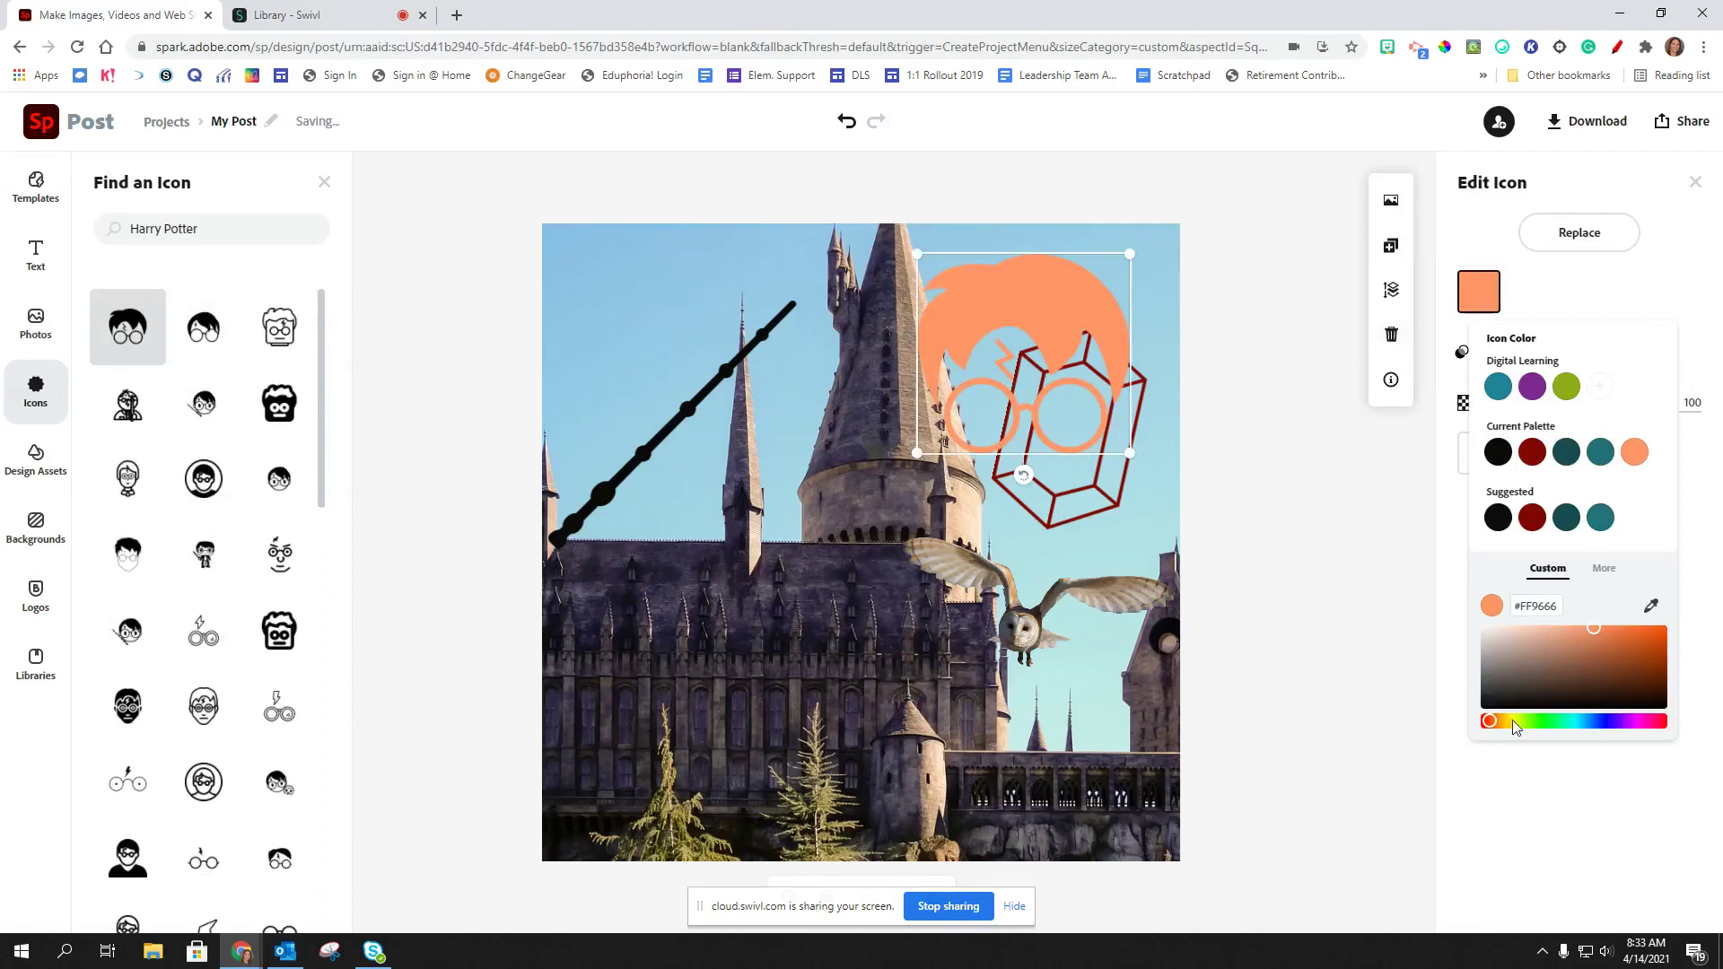
pyautogui.moveTo(1489, 722); pyautogui.dragTo(1499, 734)
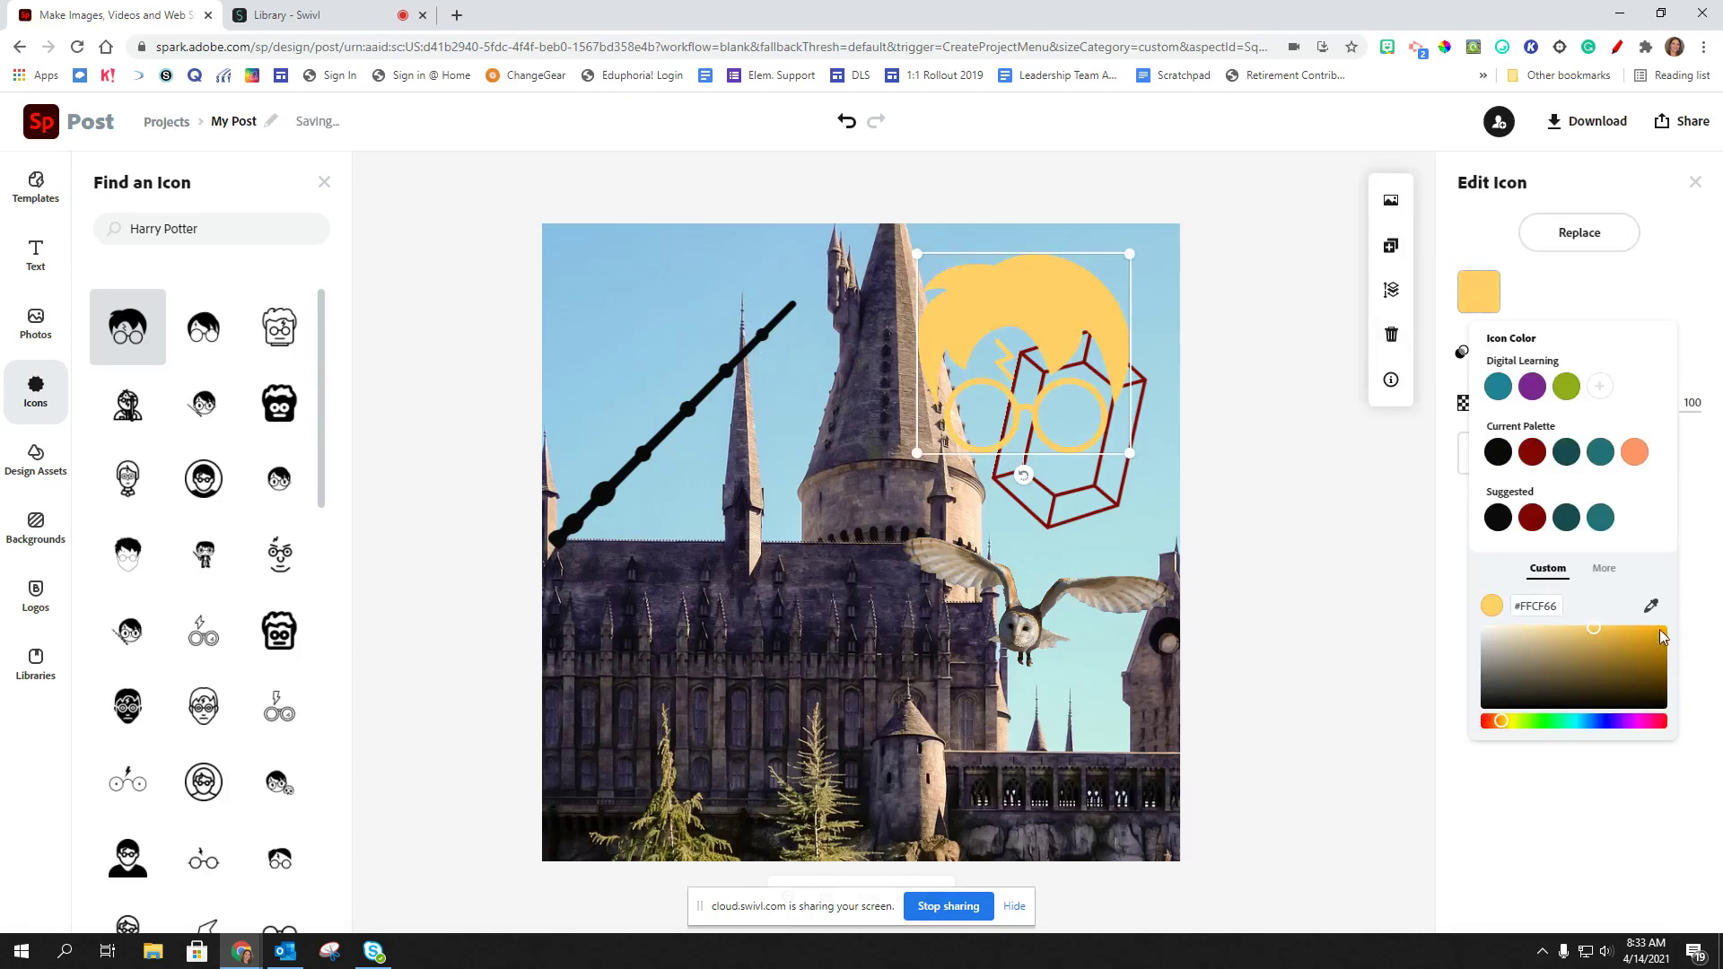
pyautogui.click(1658, 633)
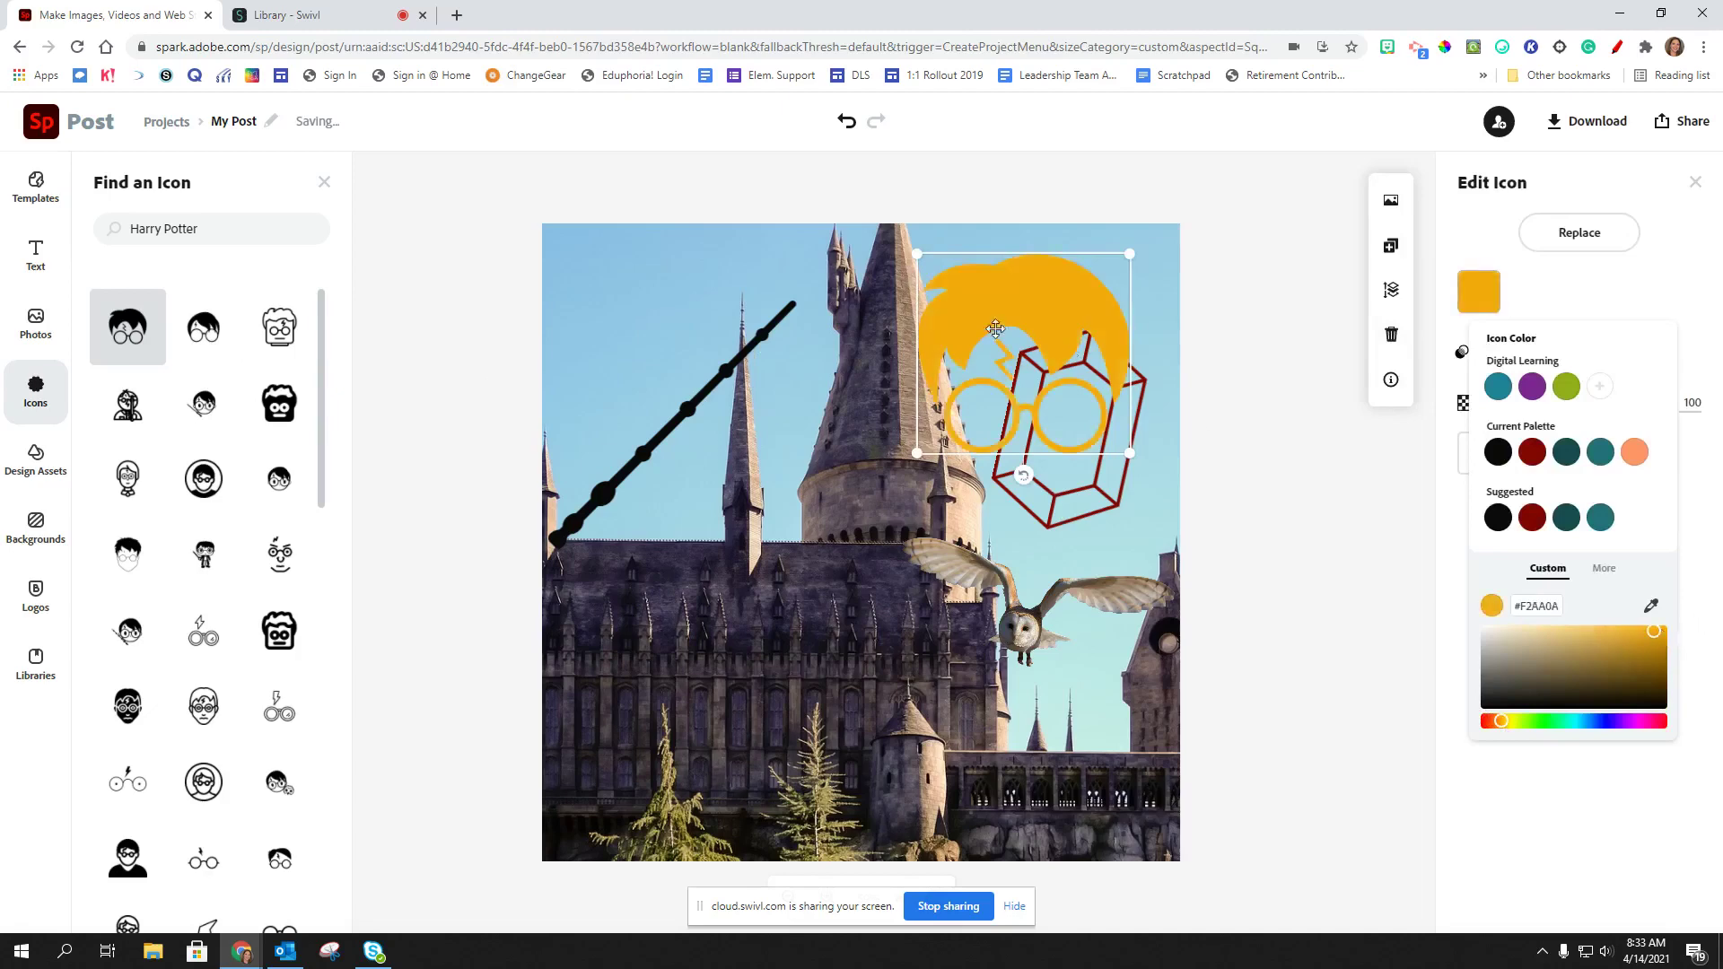
pyautogui.moveTo(996, 328); pyautogui.dragTo(750, 531)
pyautogui.click(1232, 511)
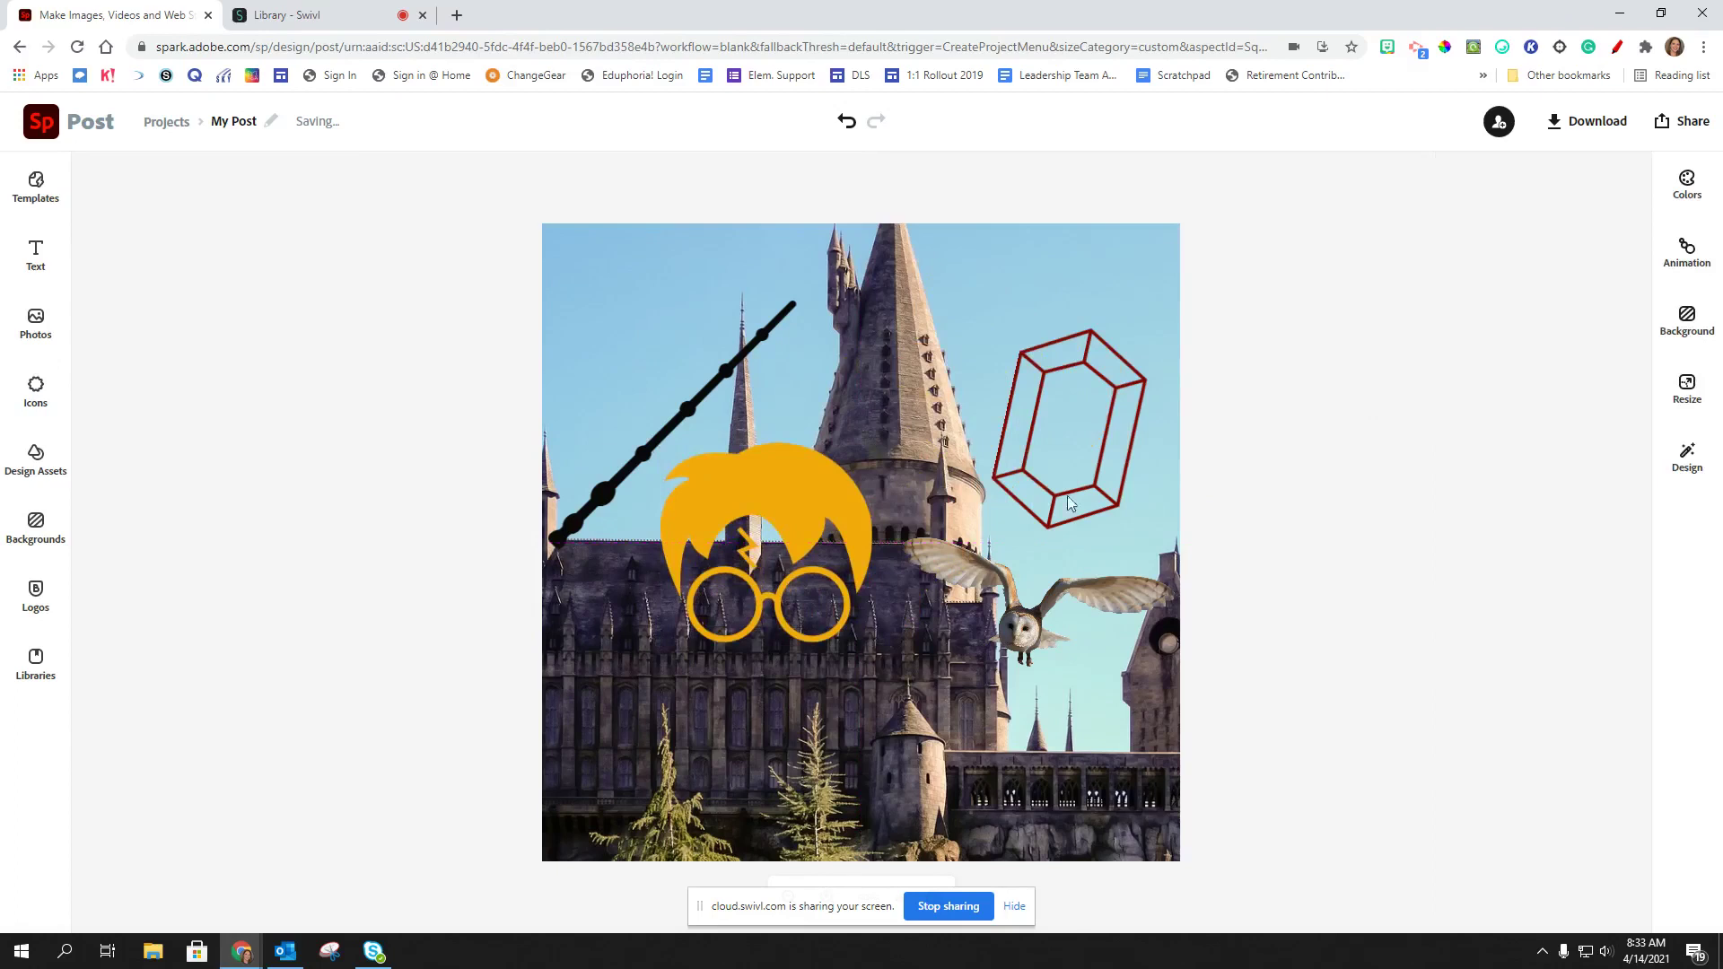
# Add the text "Harry Potter and the Socerer's Stone" and move it to the lower left of the design, below the hair-and-glasses icon
pyautogui.click(40, 256)
pyautogui.click(219, 249)
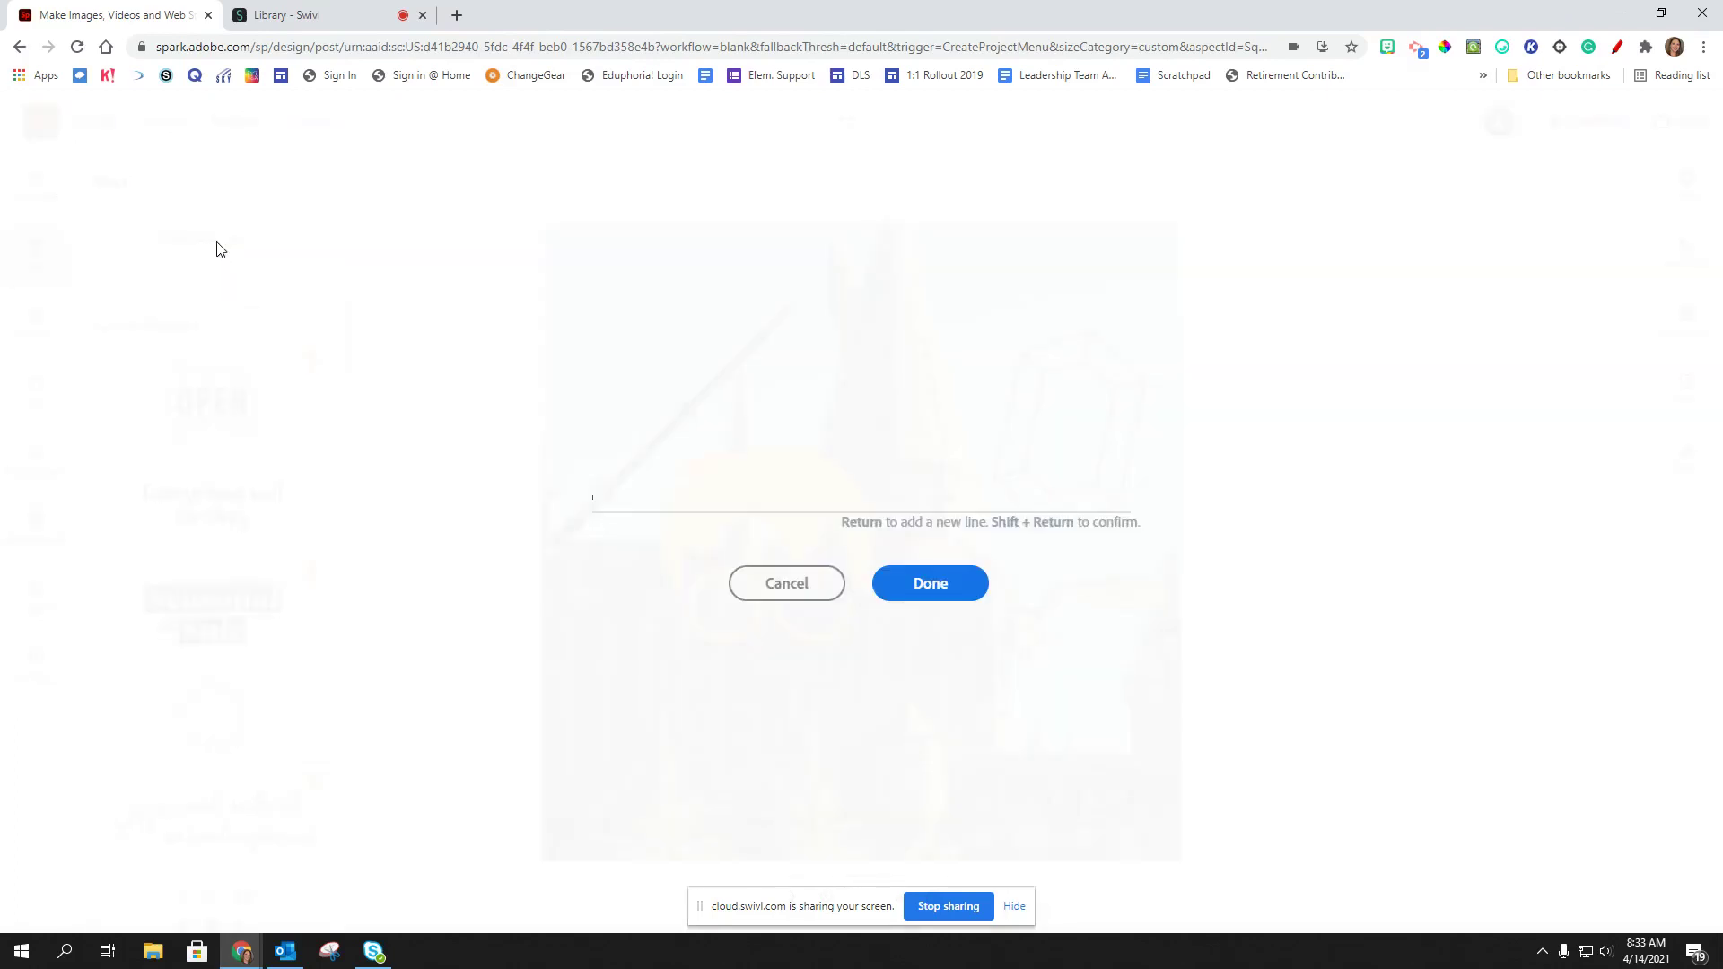
pyautogui.write('Ha')
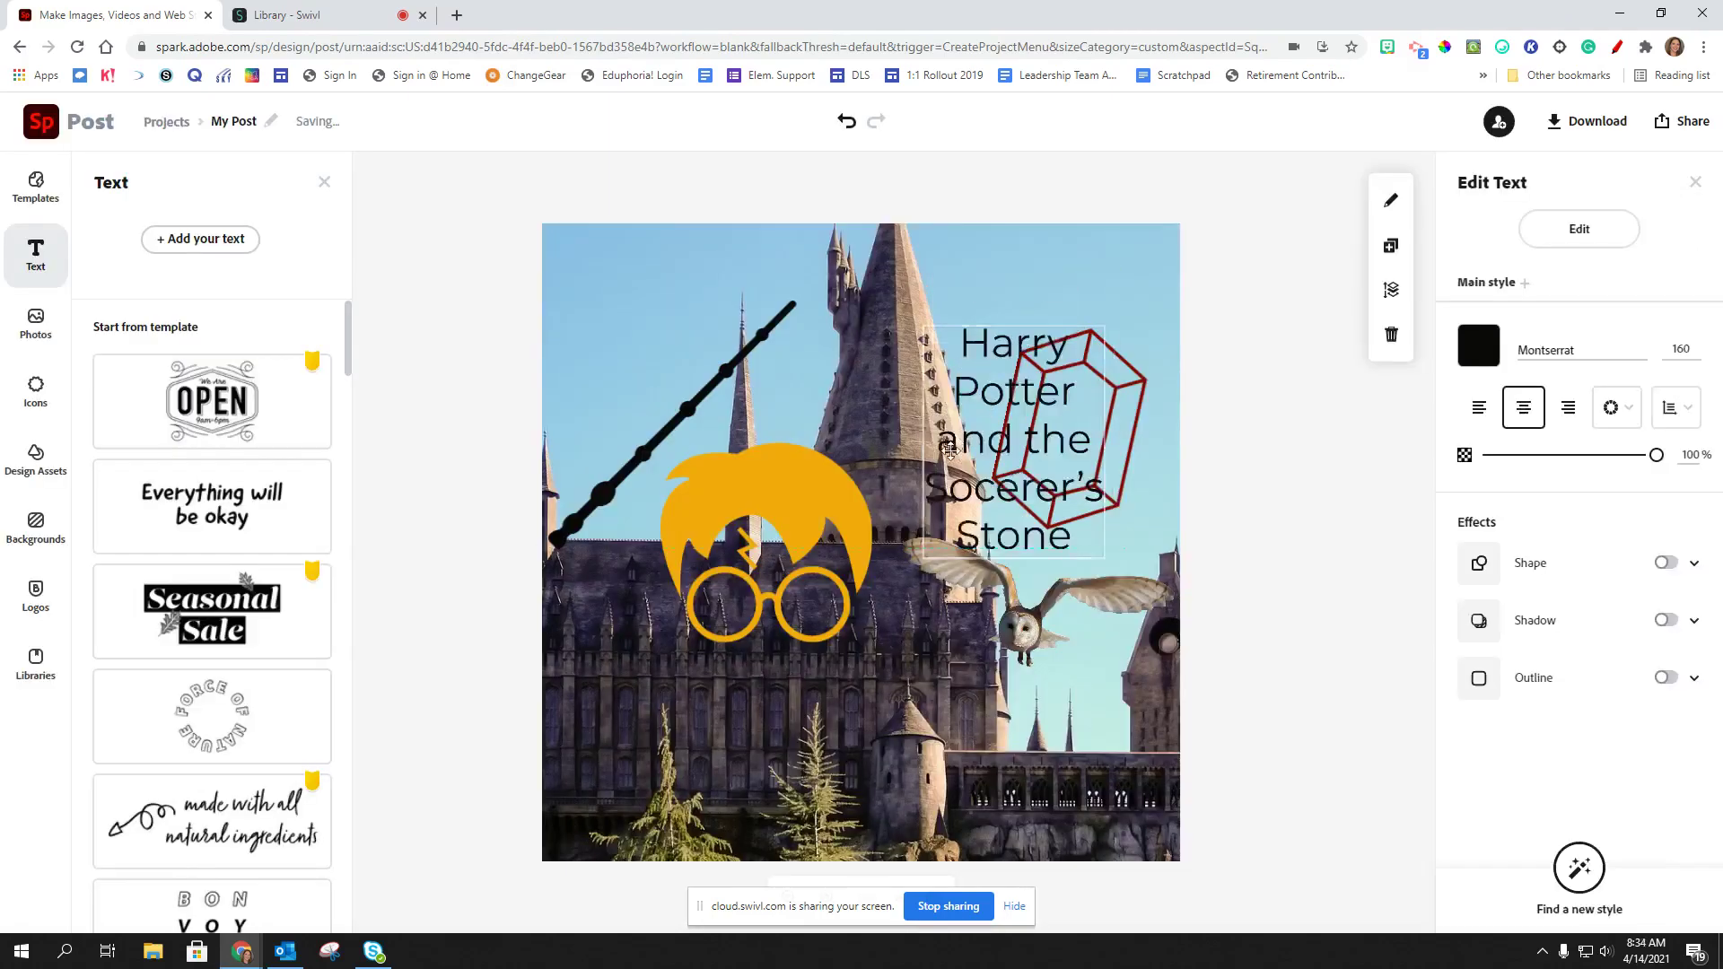
pyautogui.moveTo(950, 450); pyautogui.dragTo(628, 706)
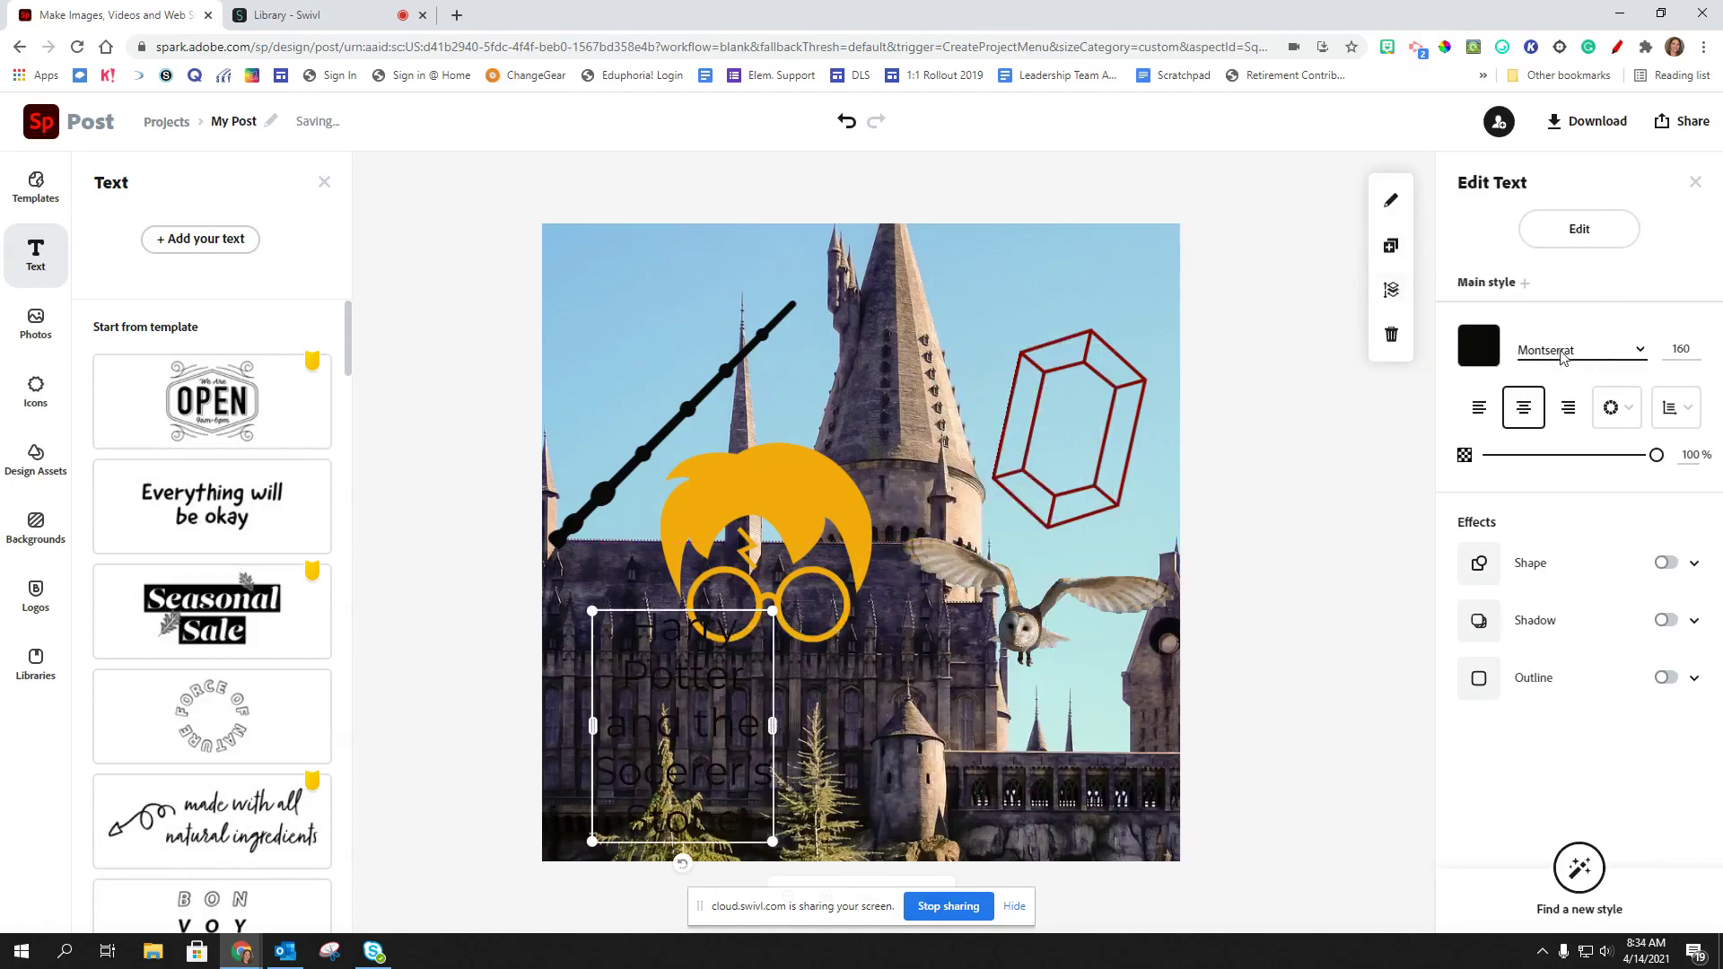
# Set the title text's font to Permanent Marker Regular
pyautogui.click(1638, 356)
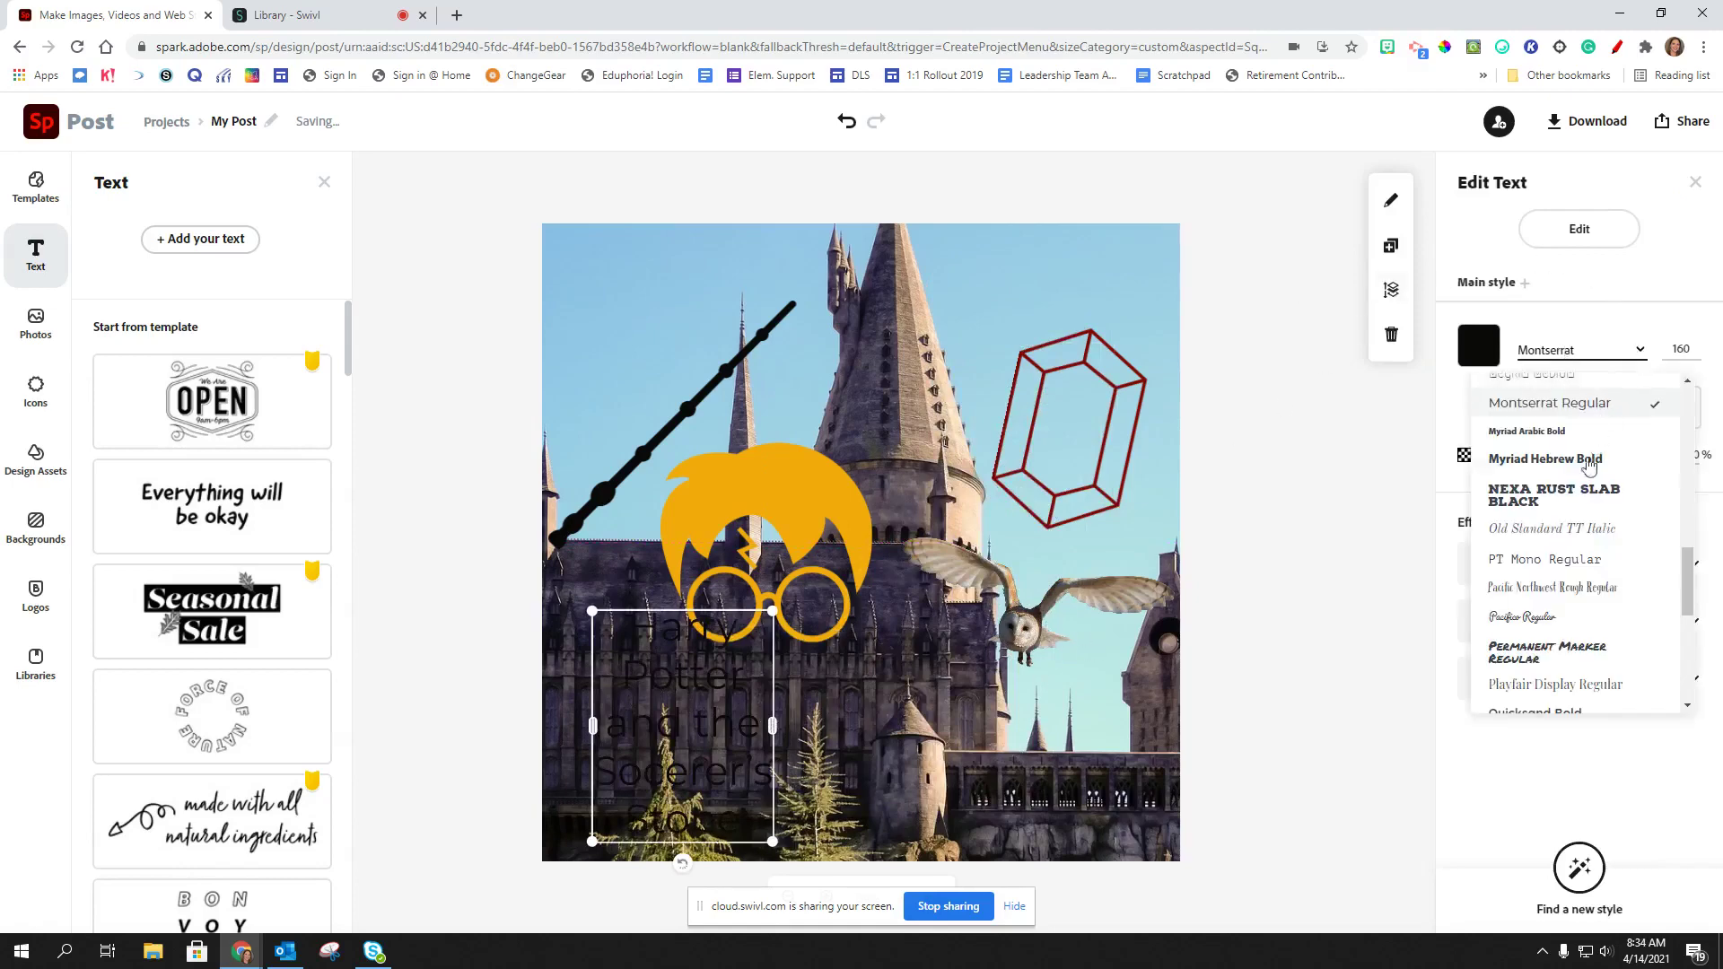
pyautogui.scroll(-1, 1581, 502)
pyautogui.click(1561, 564)
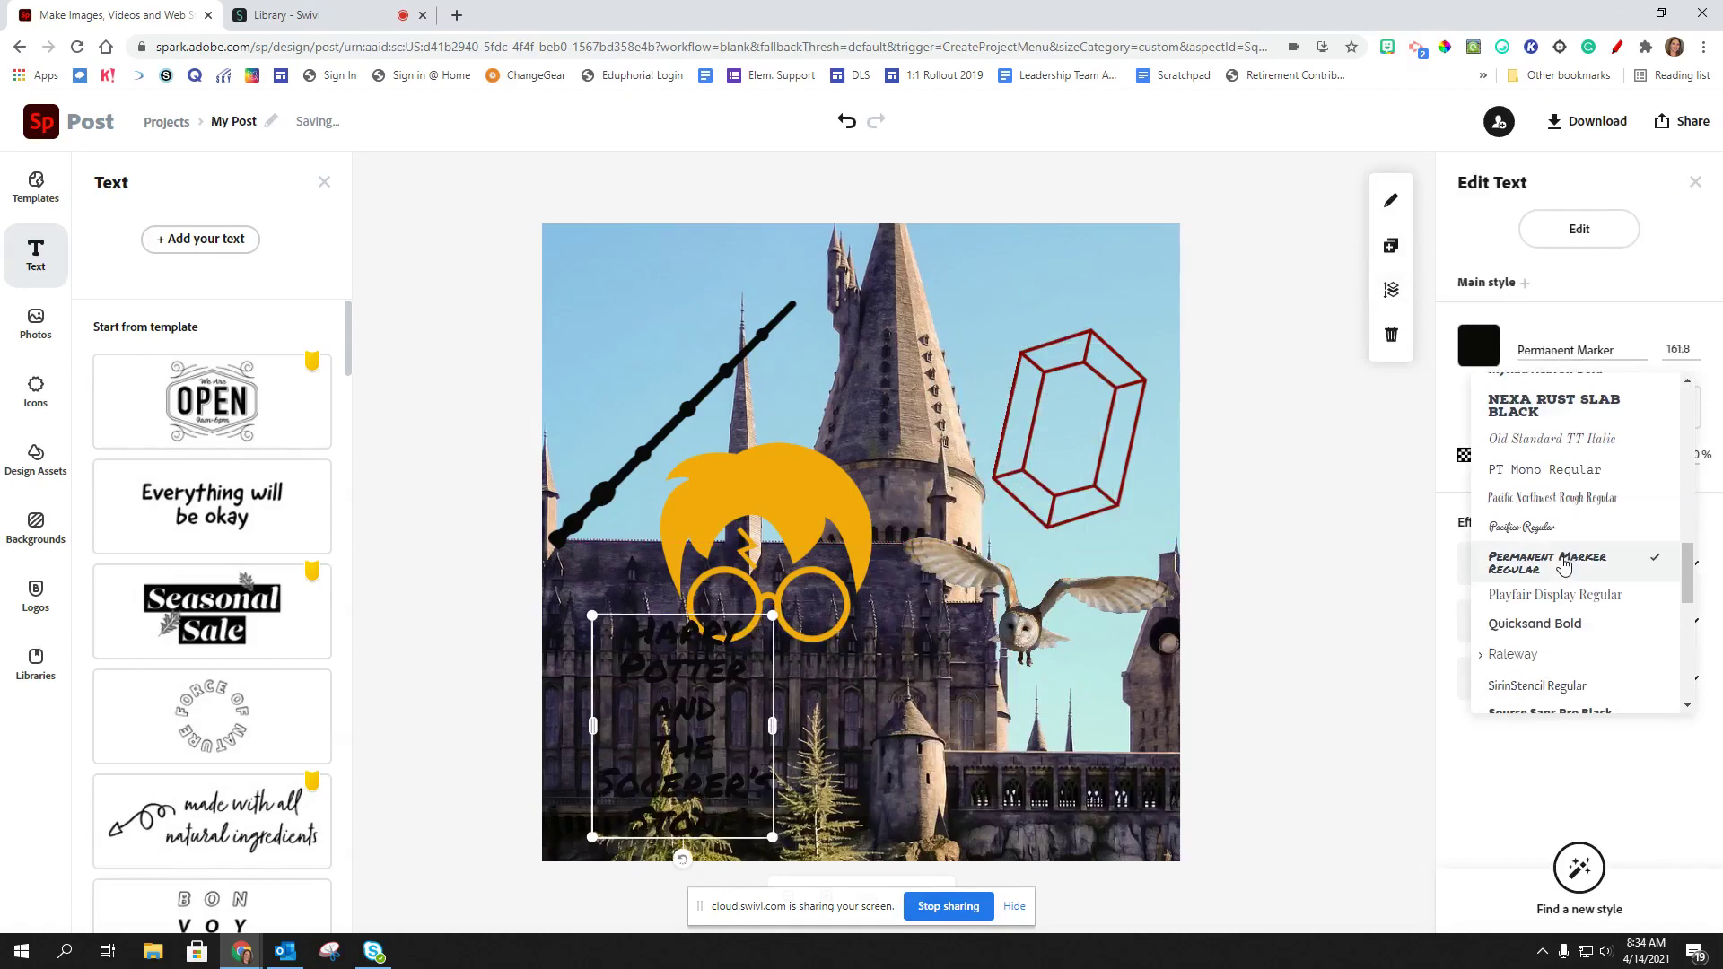
pyautogui.click(1338, 492)
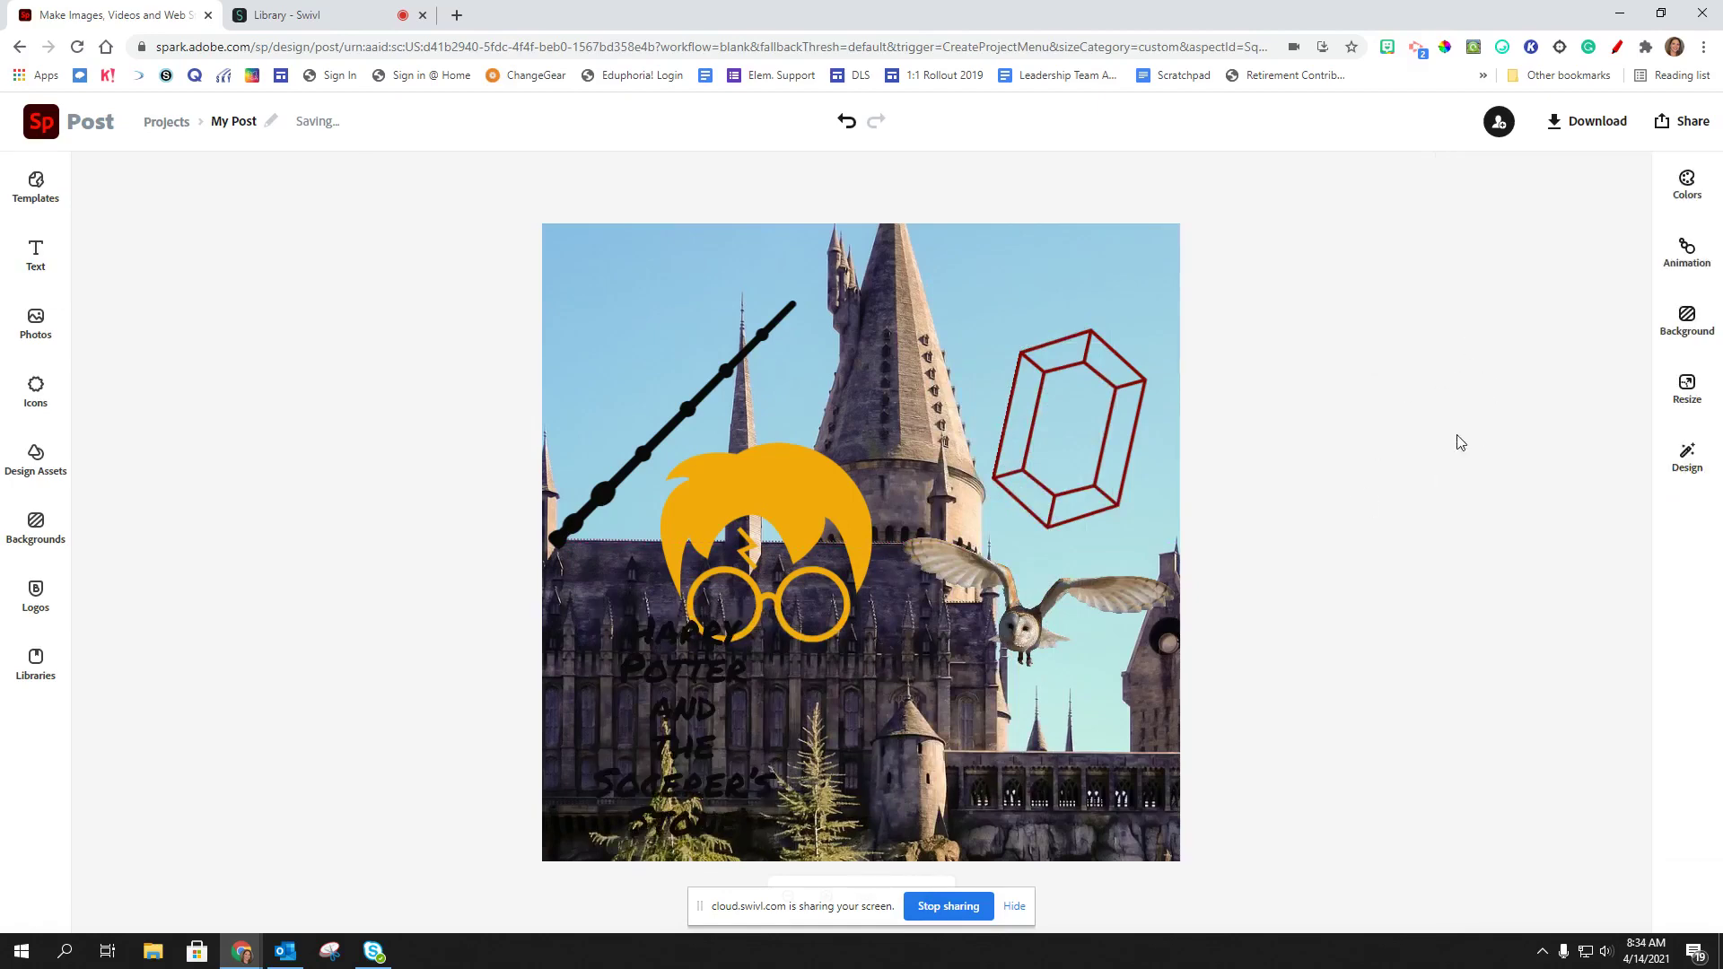
# Add a solid rectangular band shape behind the title and widen the text box so the title wraps onto two lines
pyautogui.click(784, 667)
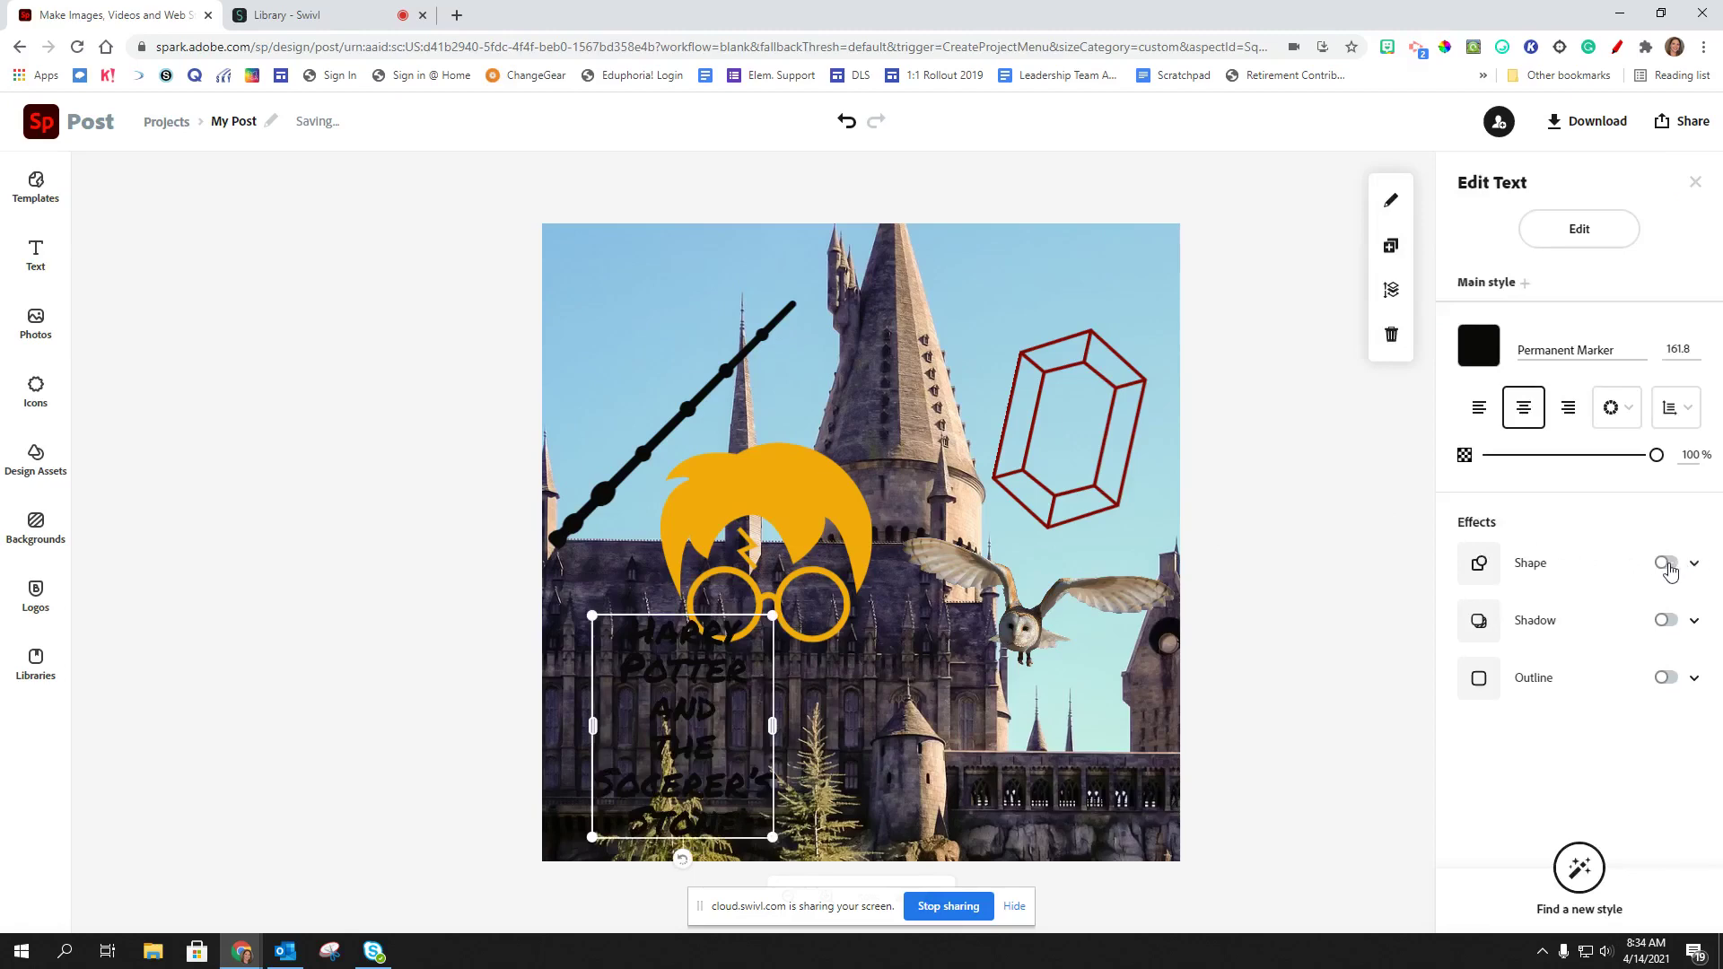
pyautogui.click(1667, 565)
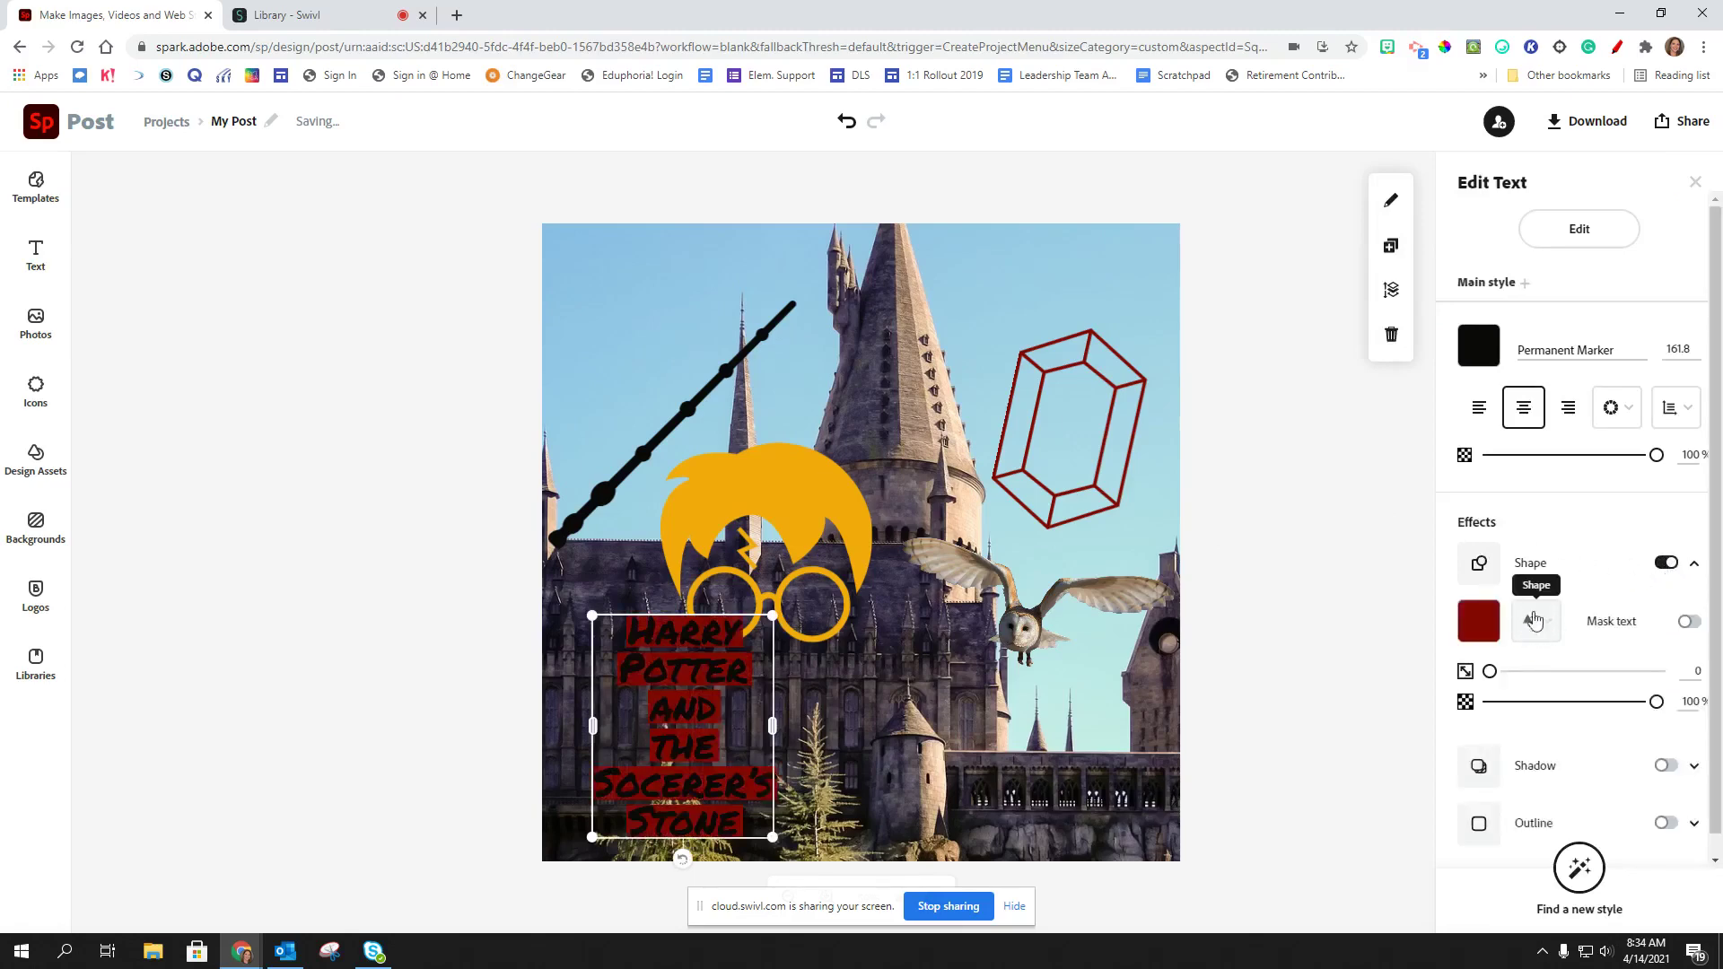
pyautogui.click(1541, 624)
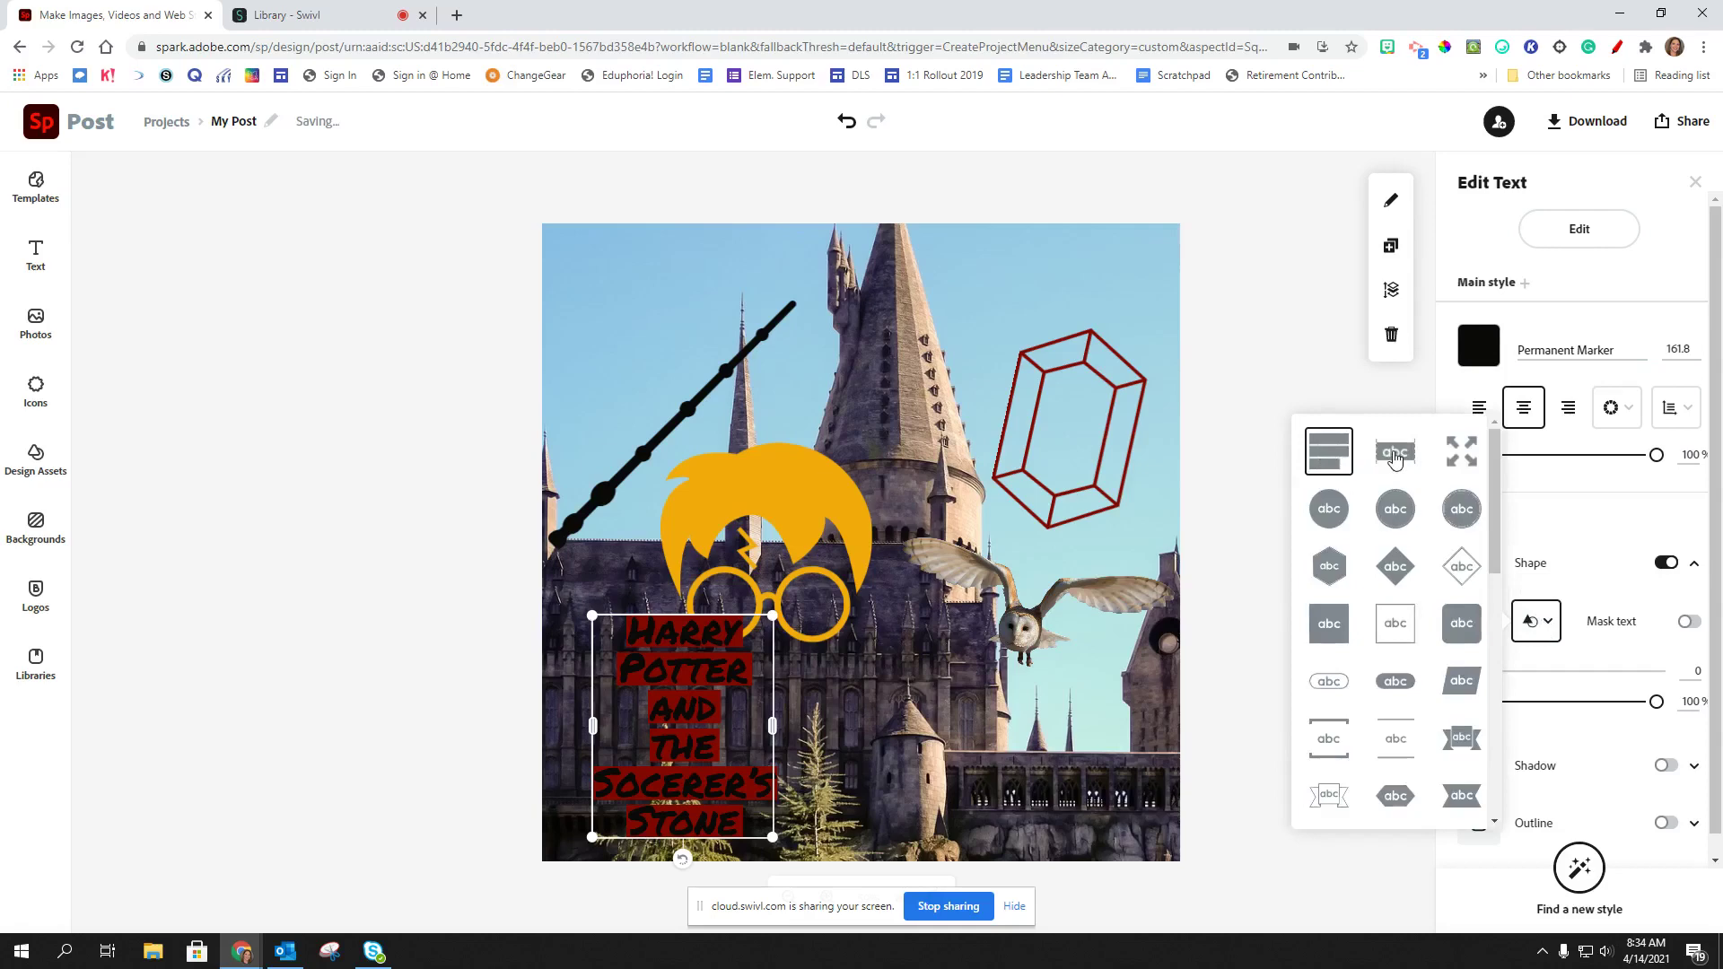
pyautogui.click(1394, 456)
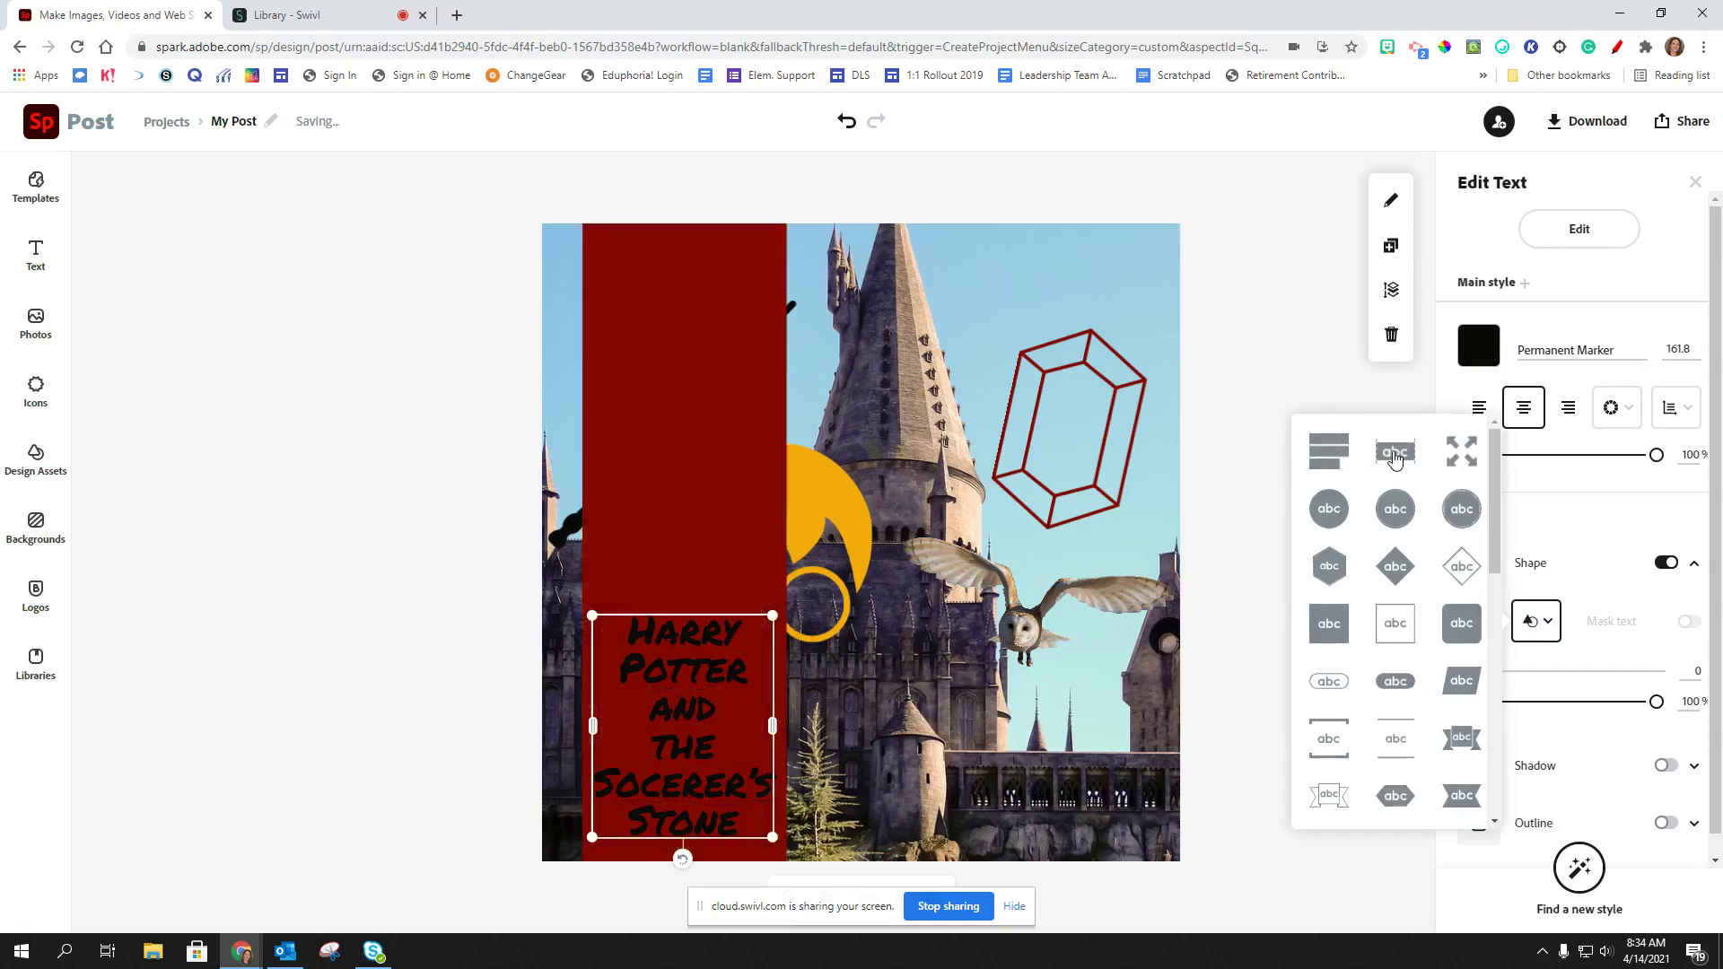
pyautogui.moveTo(771, 725); pyautogui.dragTo(1072, 720)
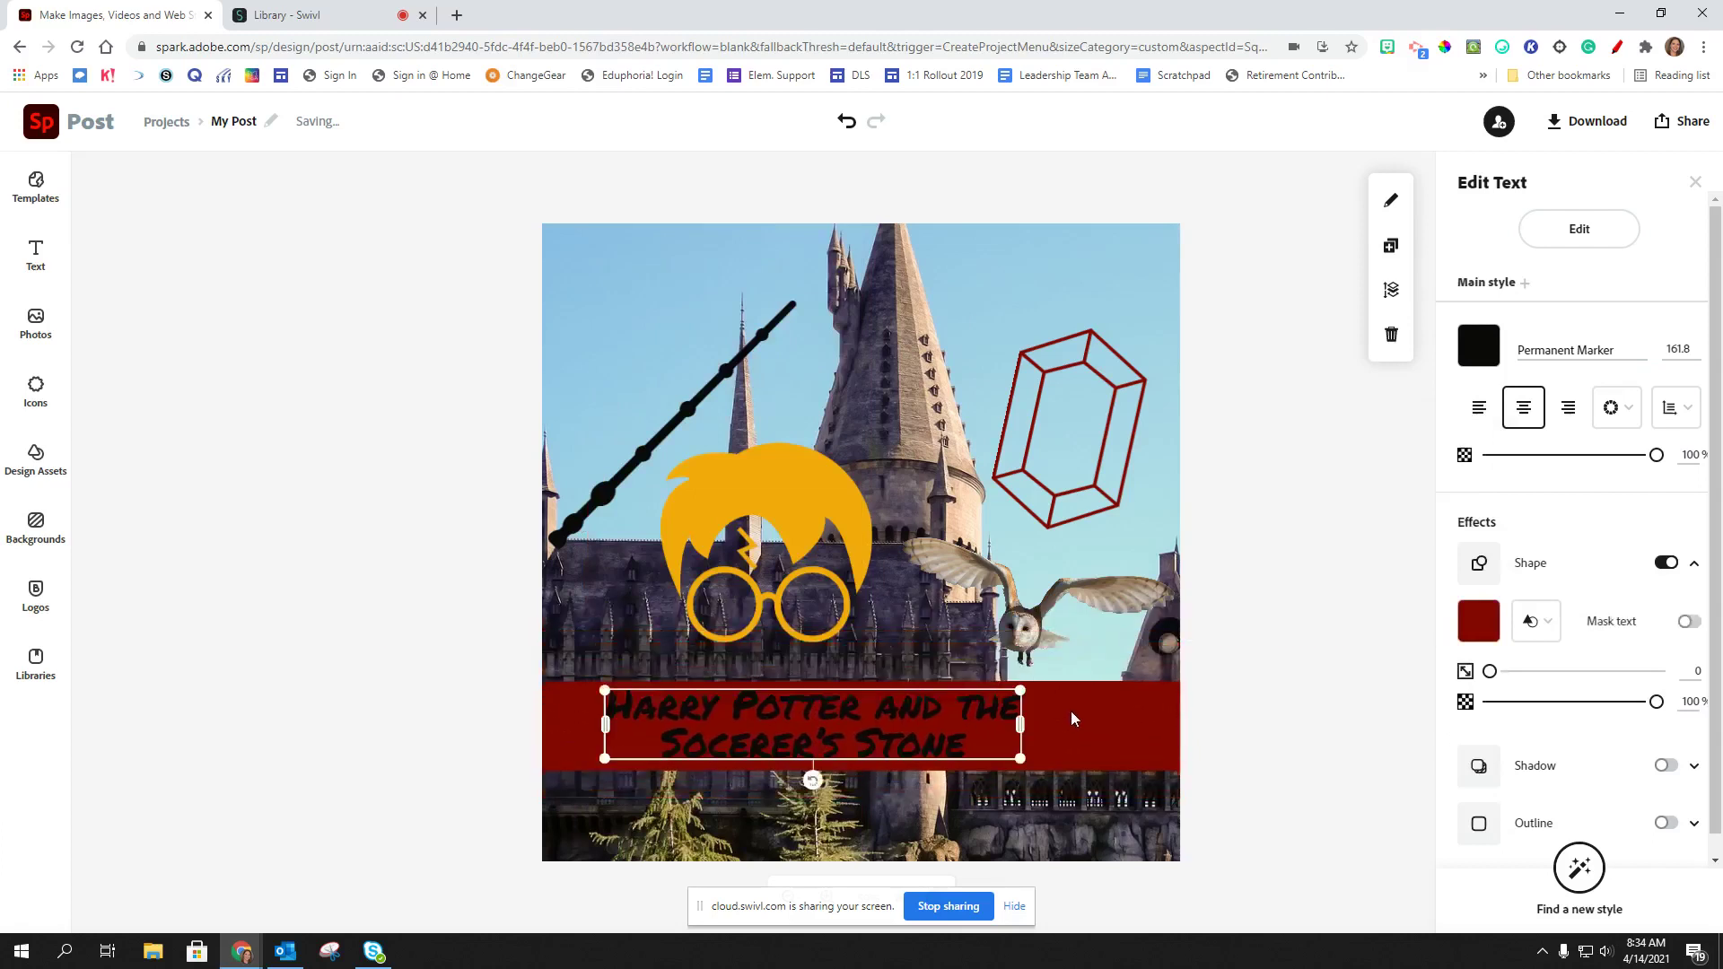
pyautogui.click(1535, 621)
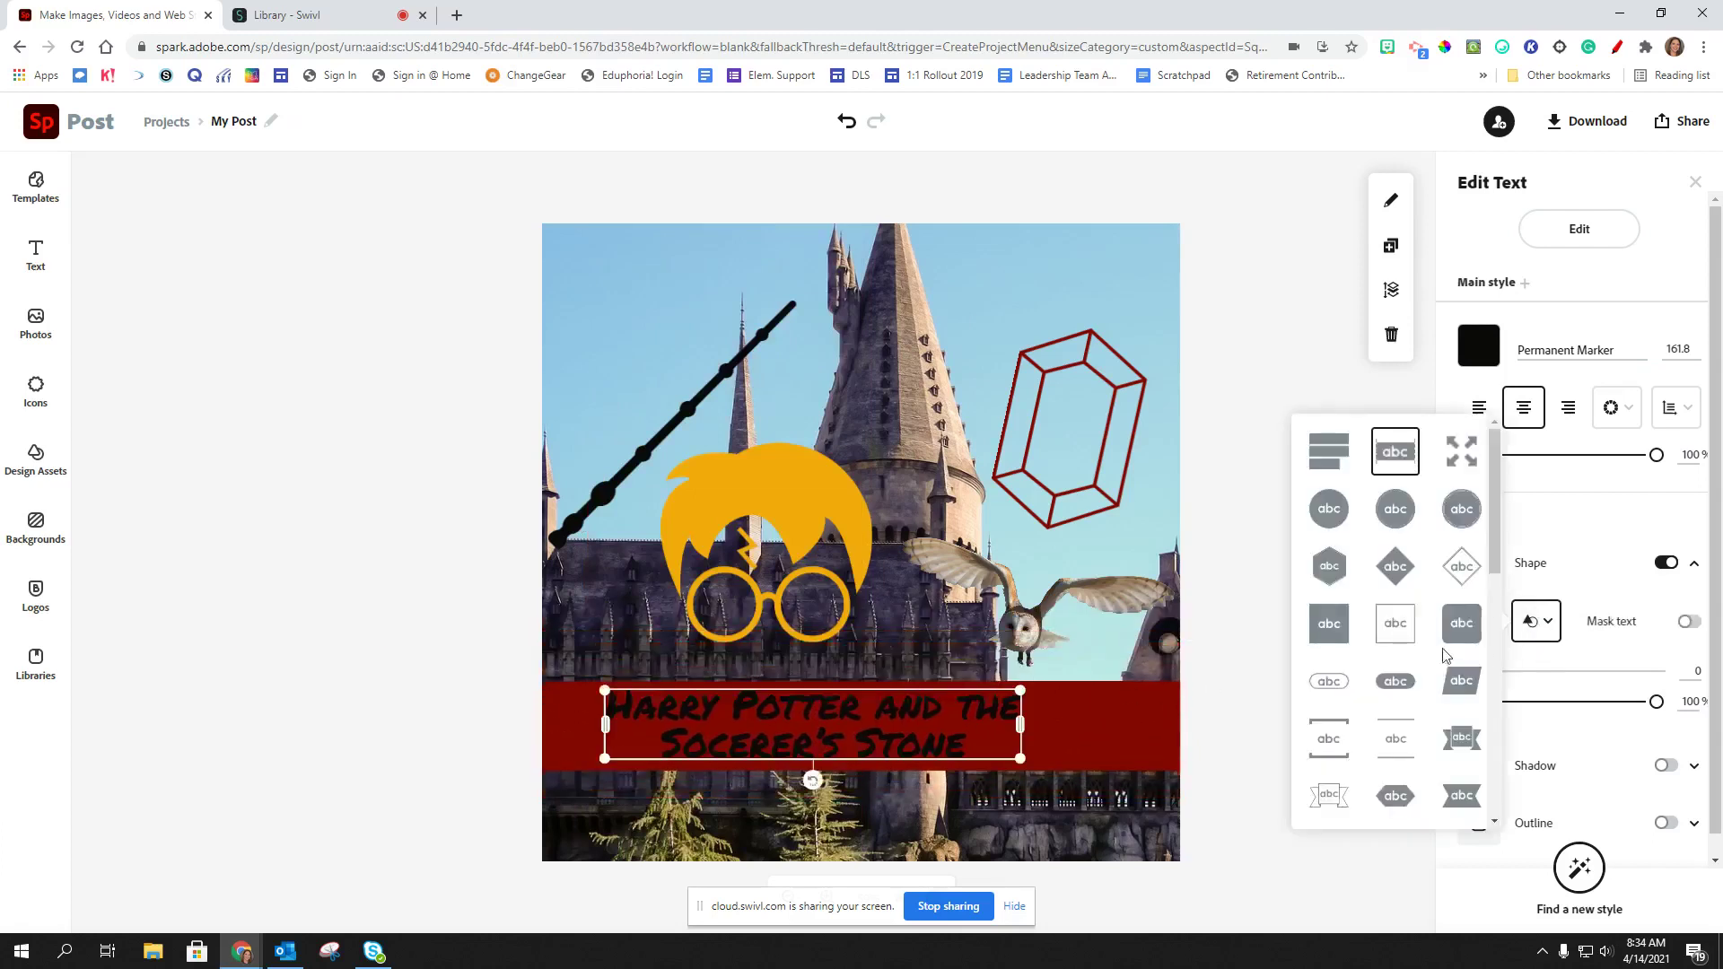
pyautogui.scroll(-3, 1377, 601)
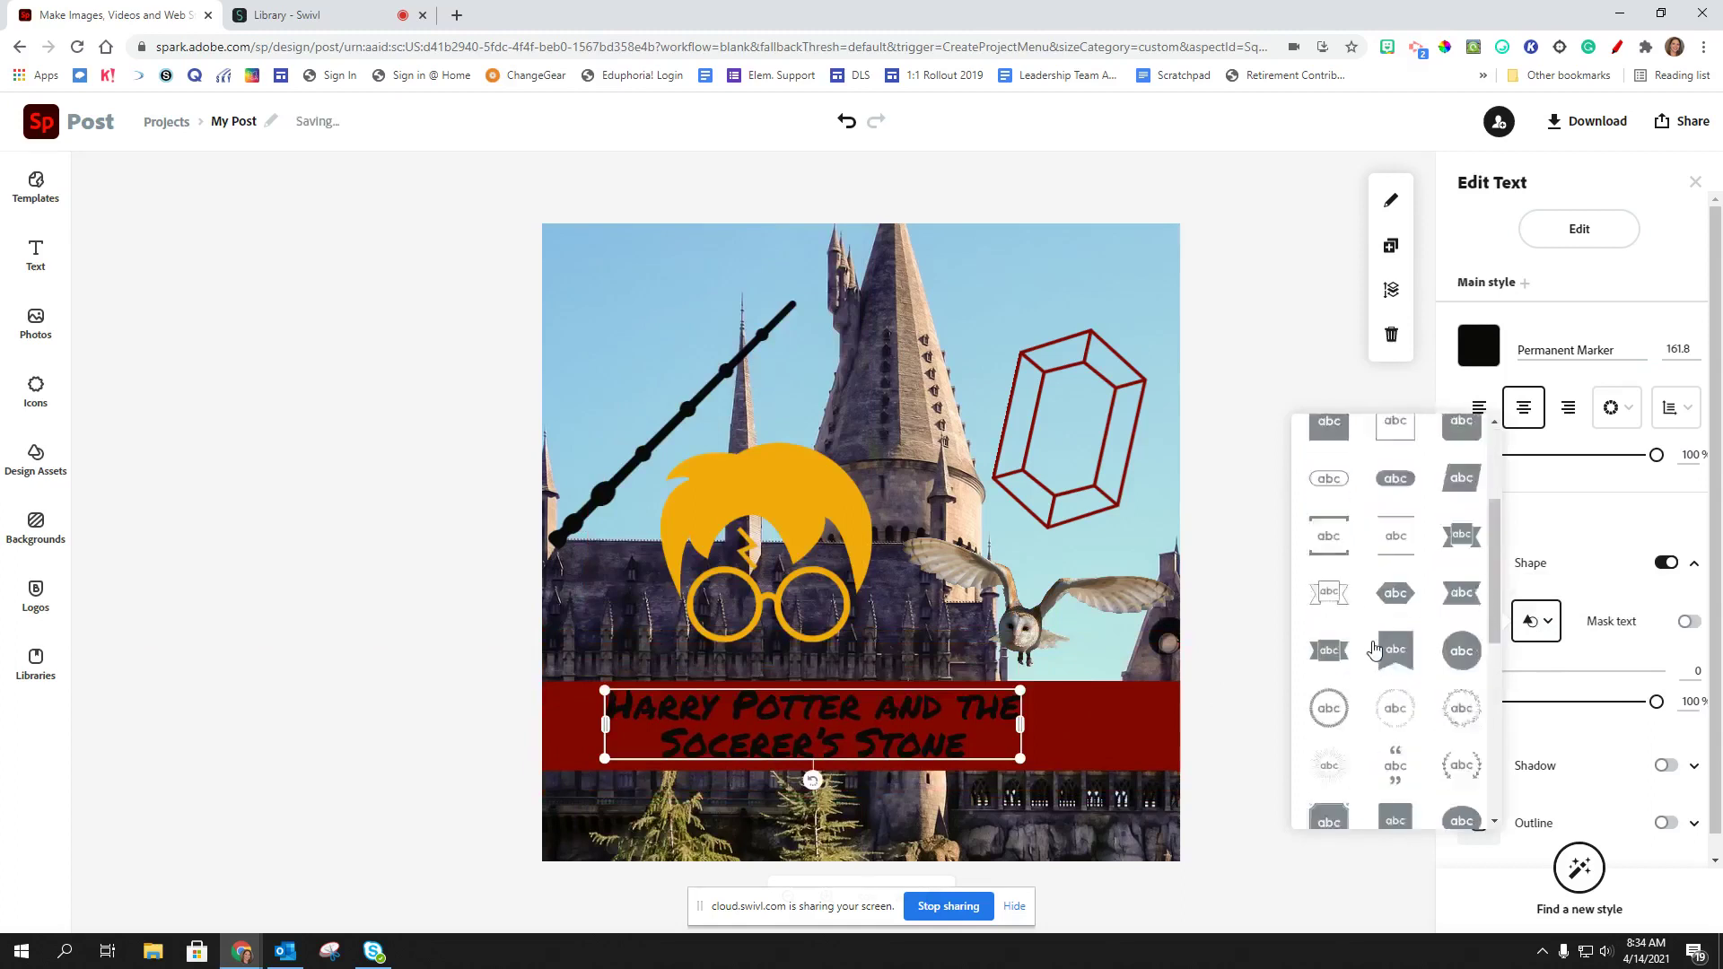
pyautogui.scroll(5, 1374, 641)
pyautogui.click(1259, 604)
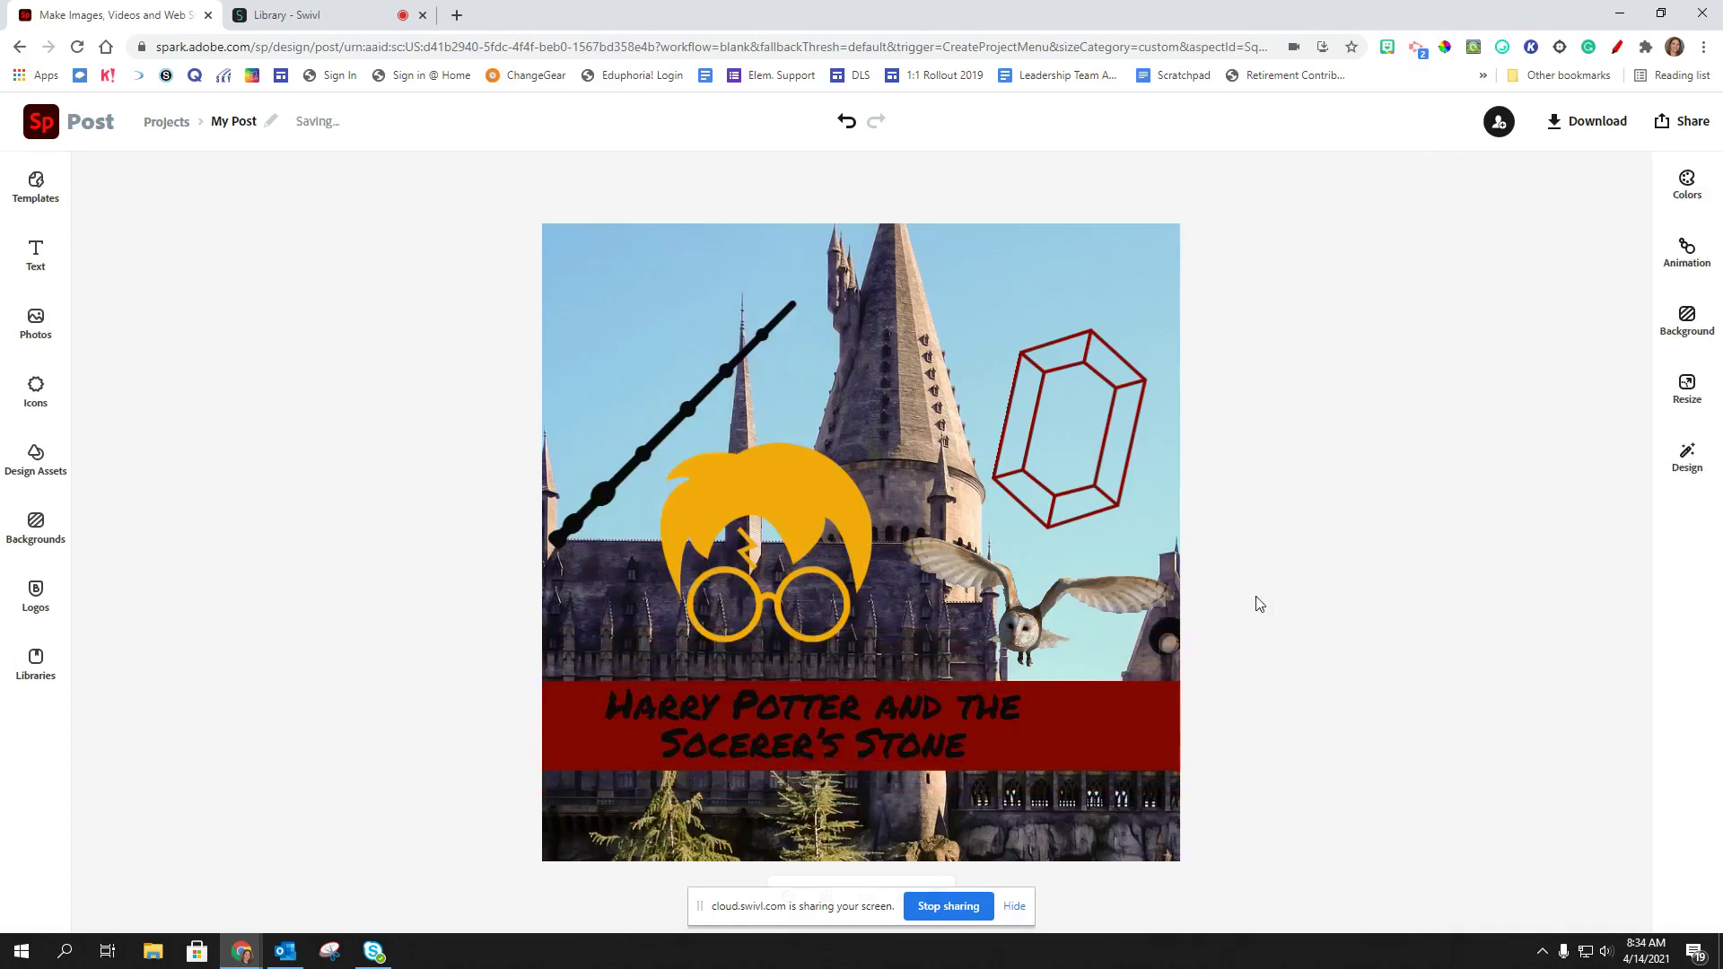
# Reduce the opacity of the title's dark red band shape to 42%
pyautogui.click(1123, 741)
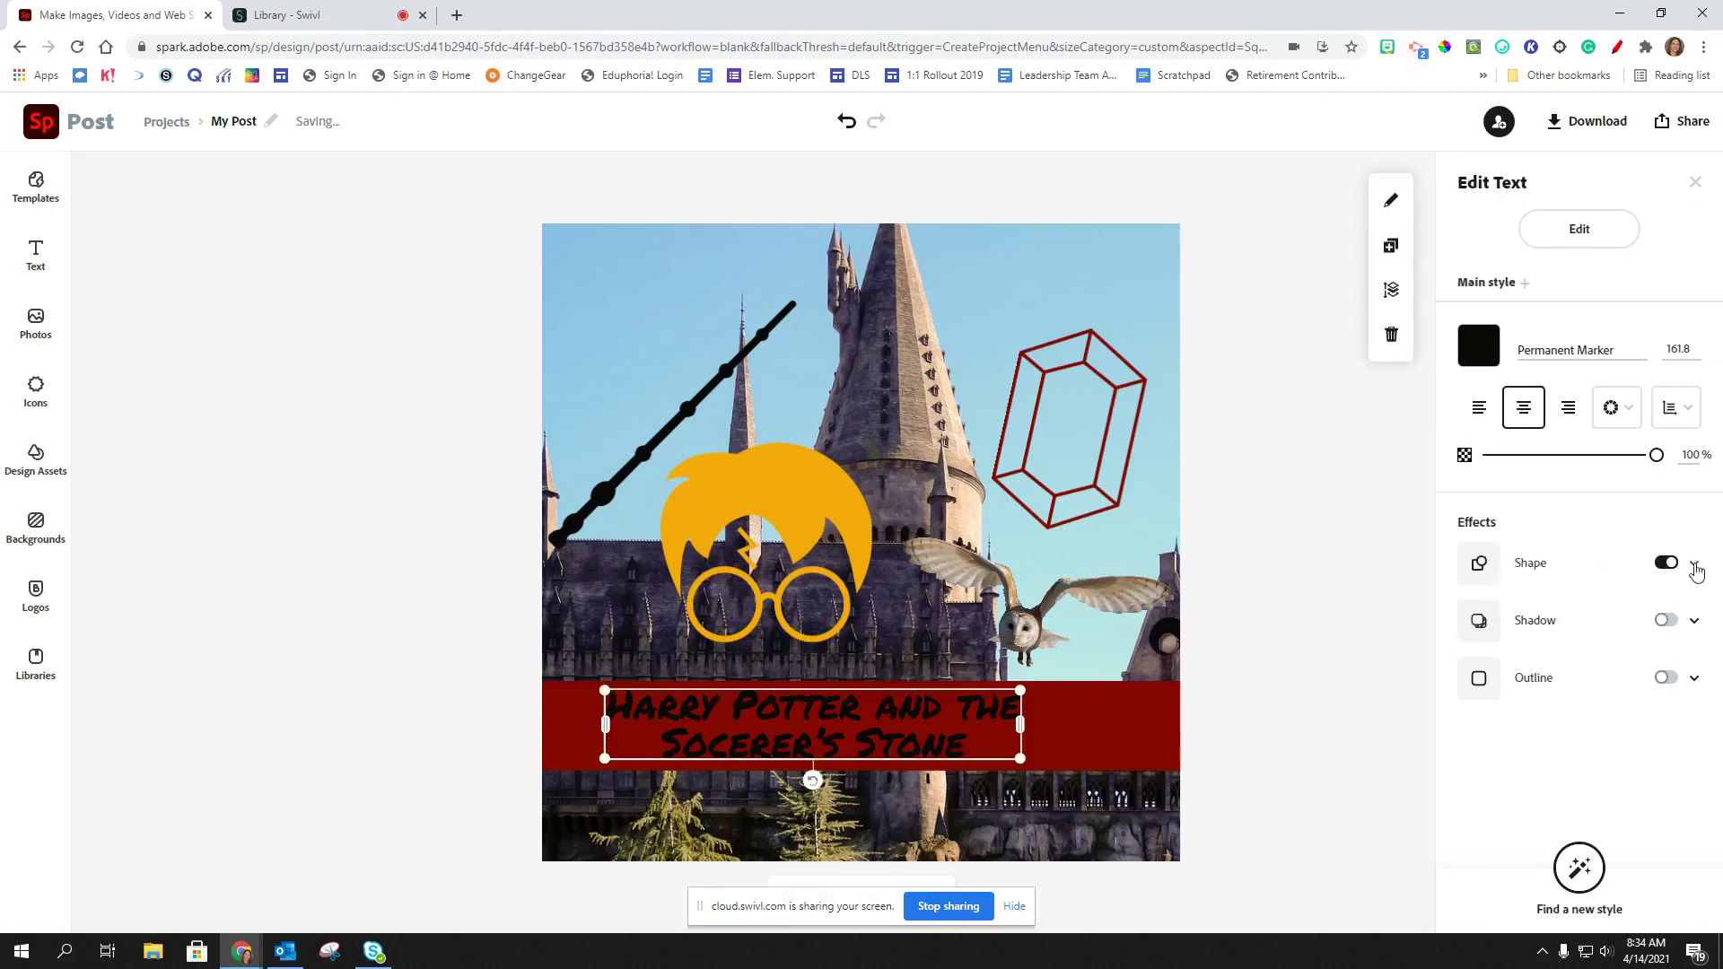
pyautogui.click(1694, 566)
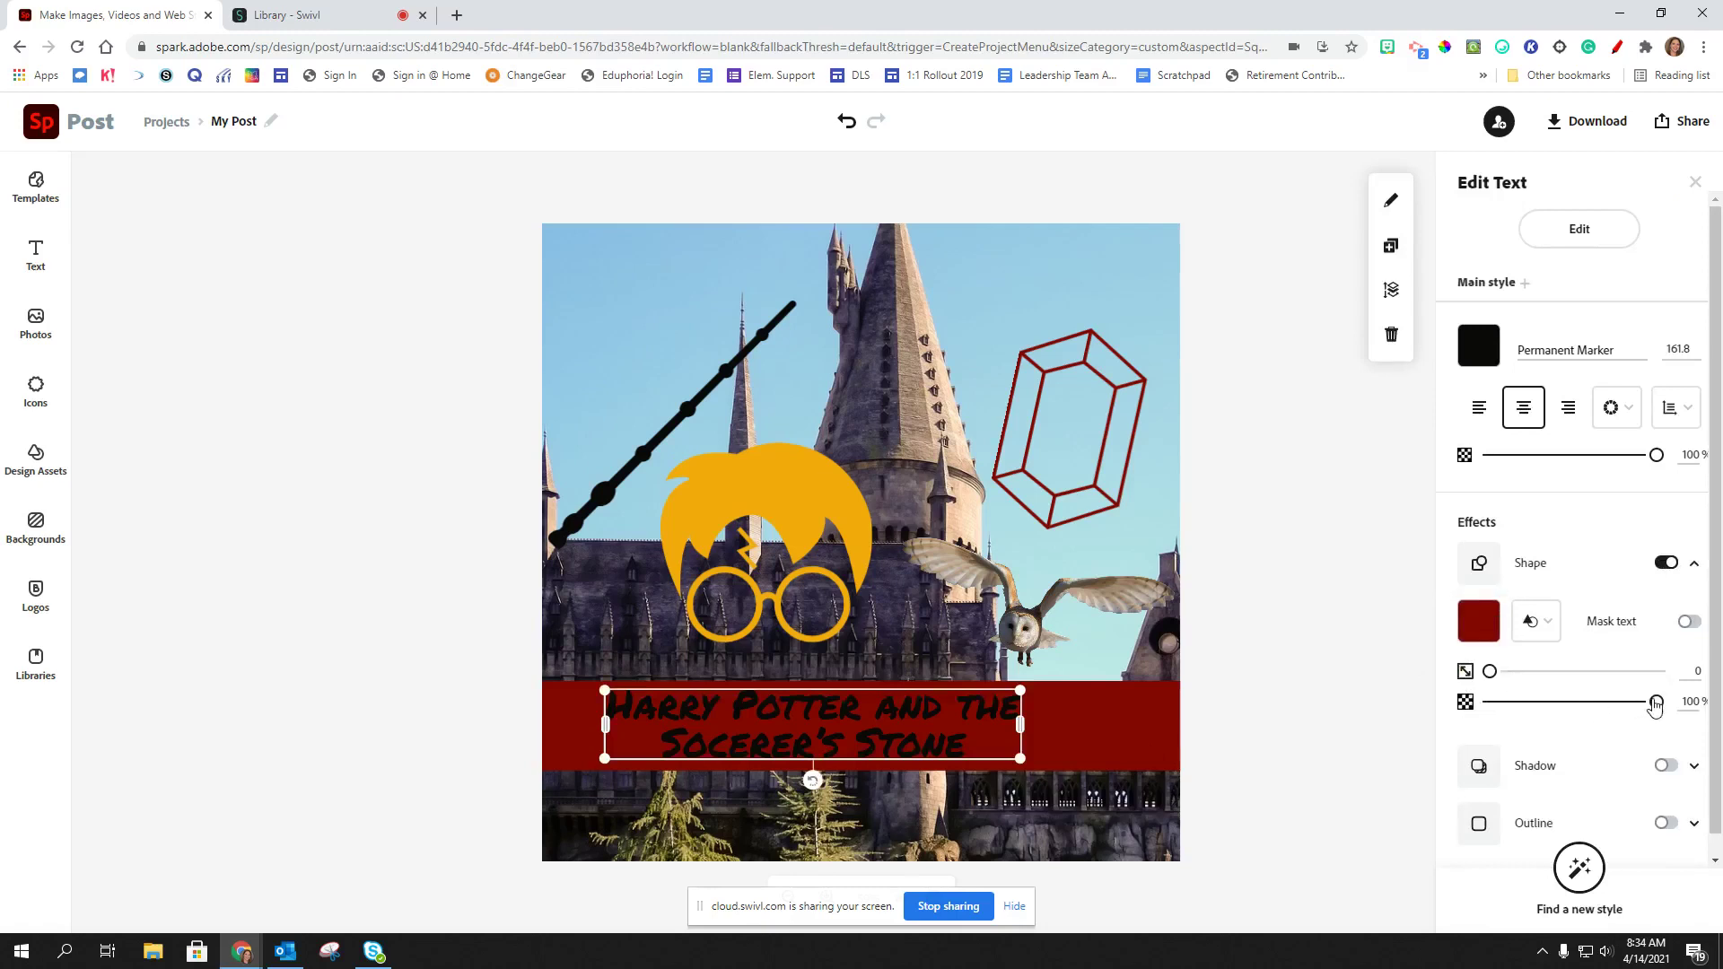
pyautogui.moveTo(1655, 706); pyautogui.dragTo(1556, 709)
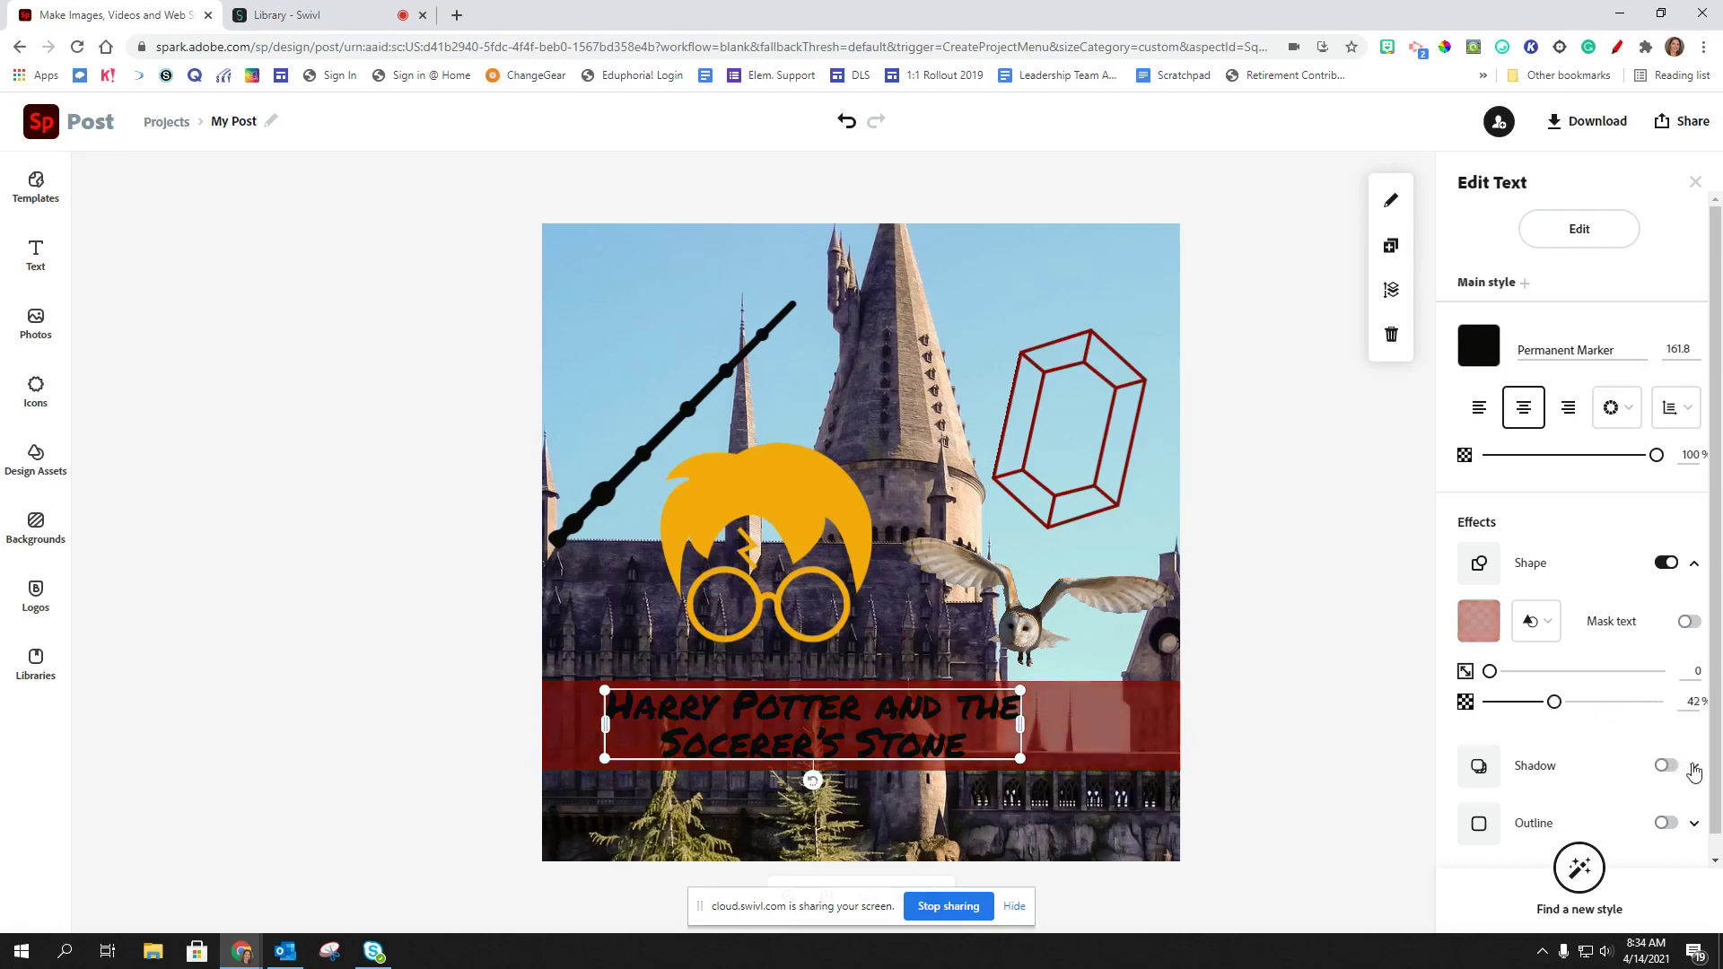
# Turn on the title text's Shadow effect and set the shadow colour to the golden yellow #F2AA0A
pyautogui.click(1694, 770)
pyautogui.scroll(-1, 1514, 808)
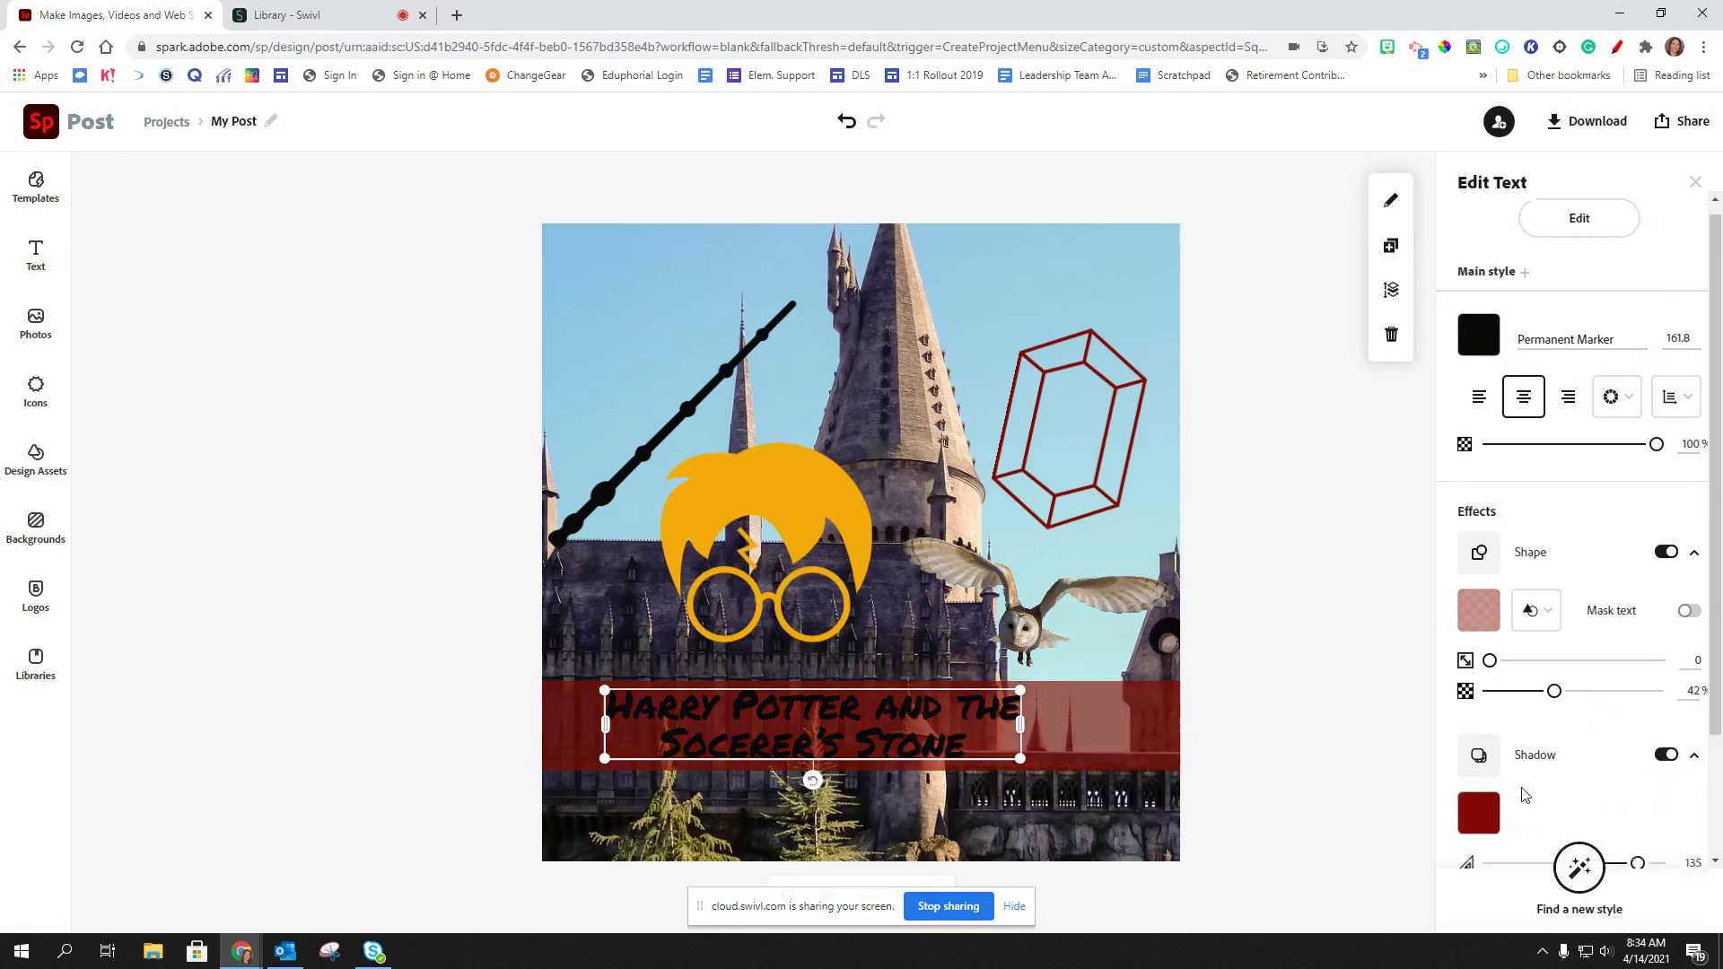
pyautogui.click(1481, 734)
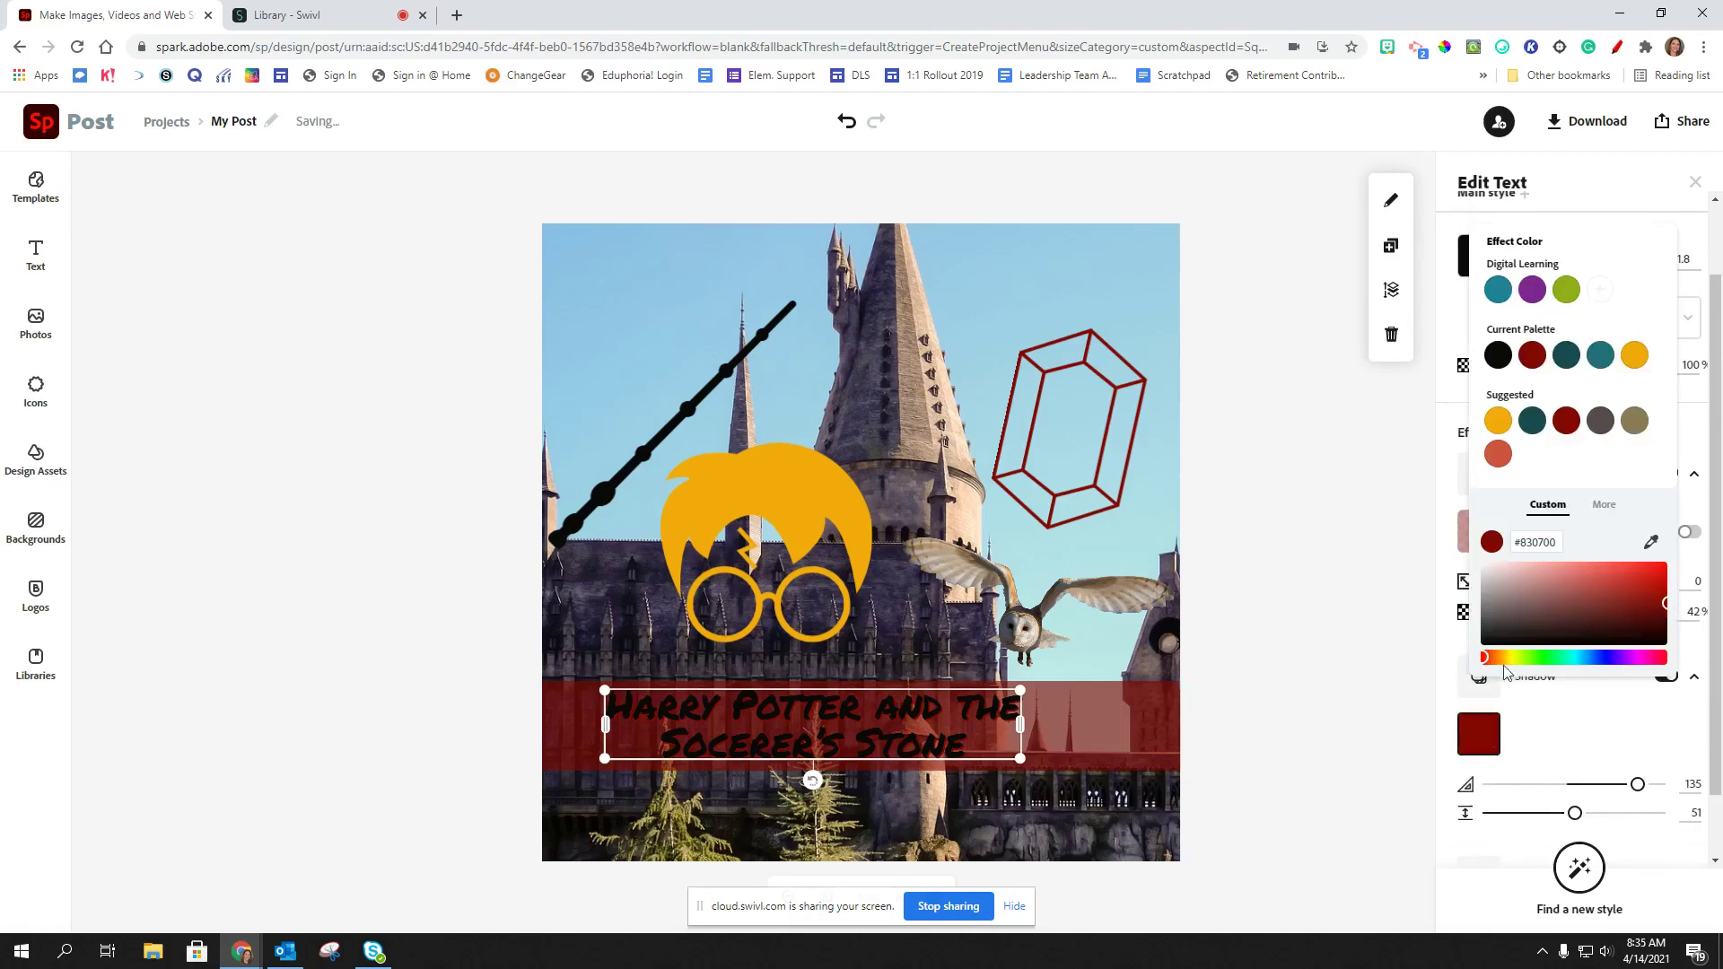
pyautogui.click(1495, 426)
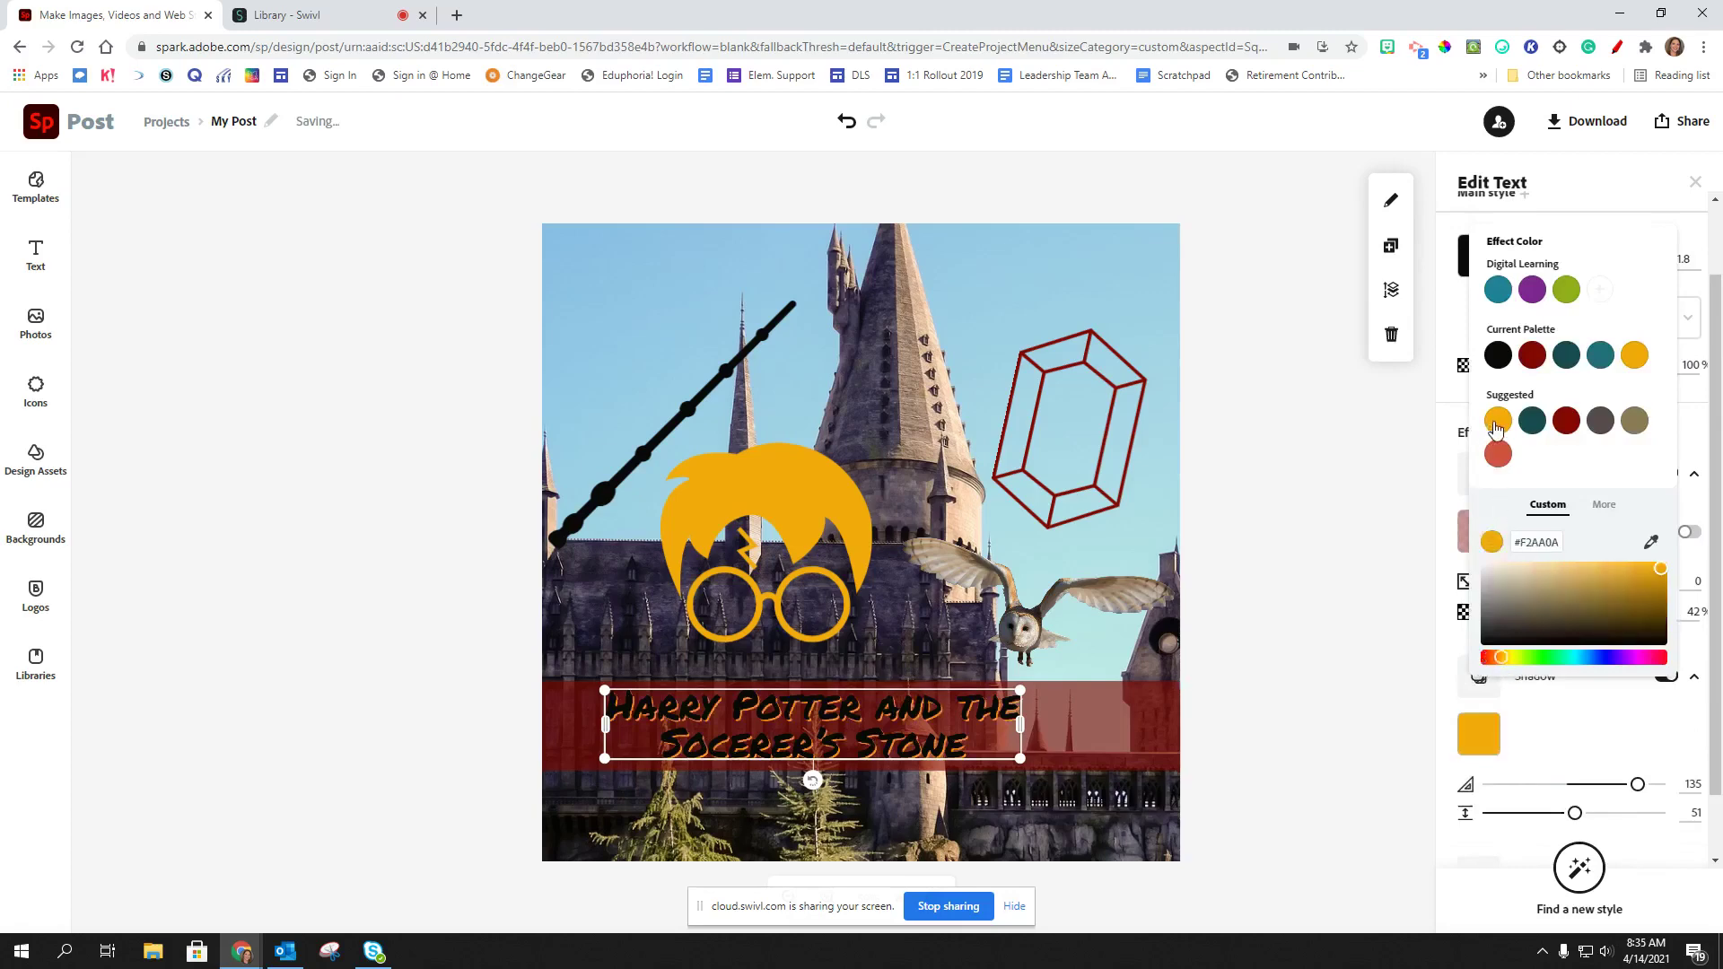
pyautogui.click(1396, 786)
pyautogui.scroll(-2, 1626, 733)
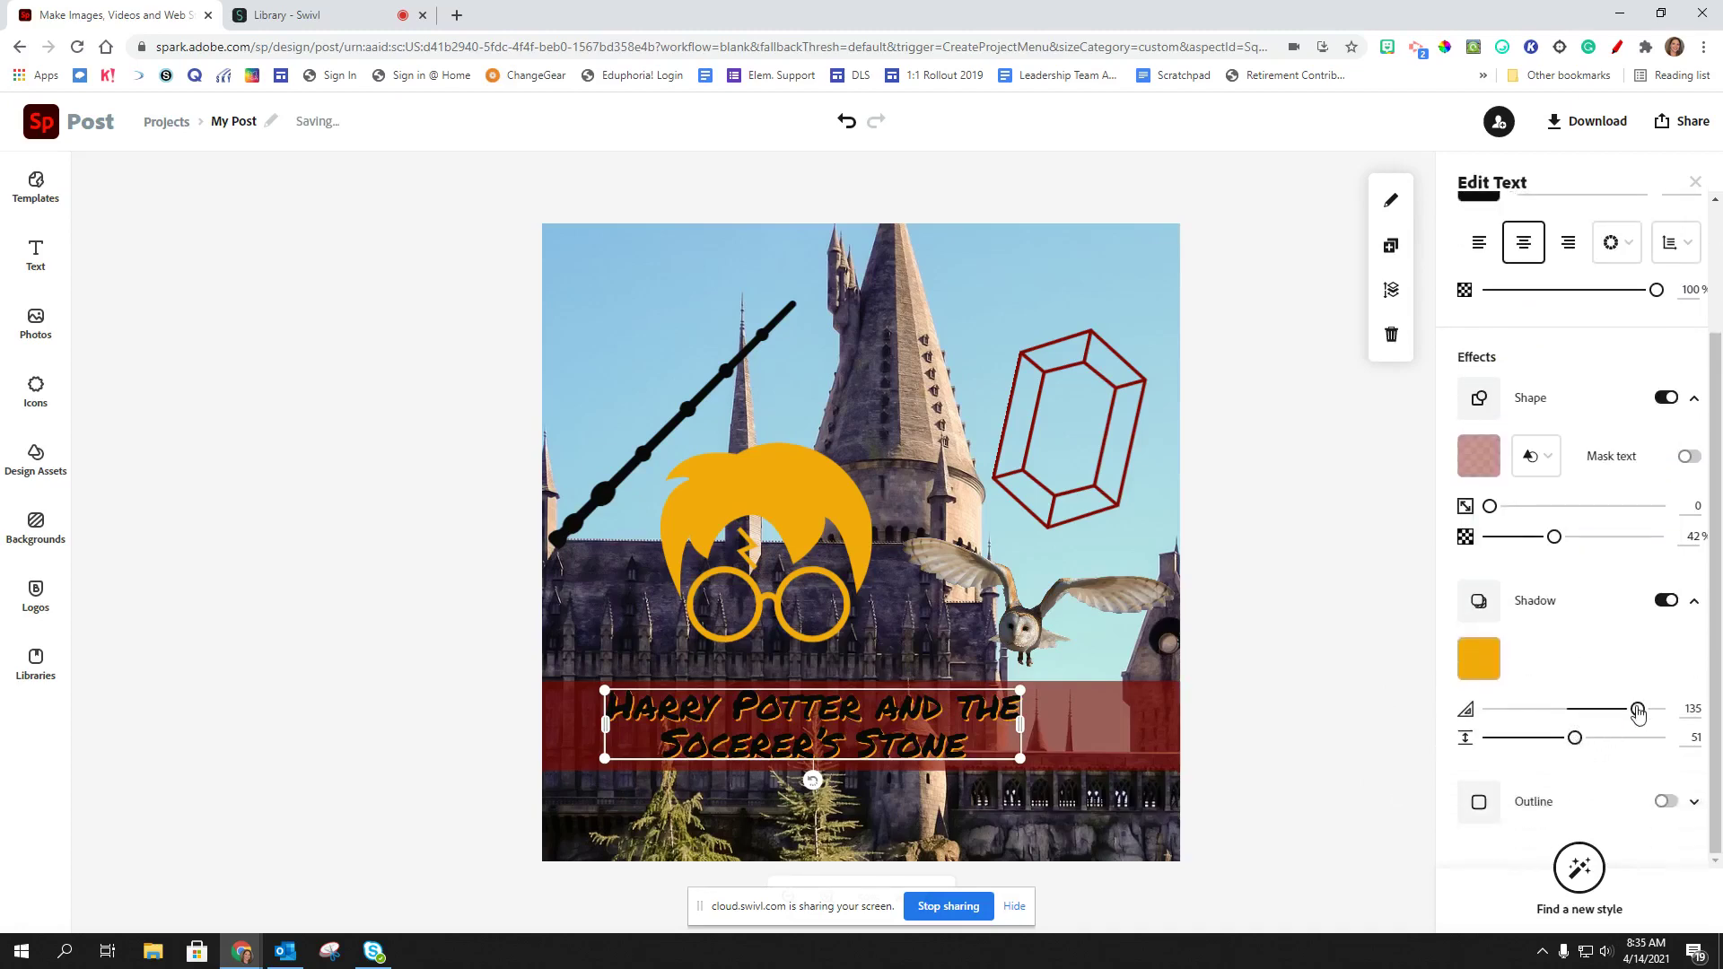
# Set the title text's shadow angle to 104 and its shadow distance to 55
pyautogui.moveTo(1636, 709); pyautogui.dragTo(1582, 737)
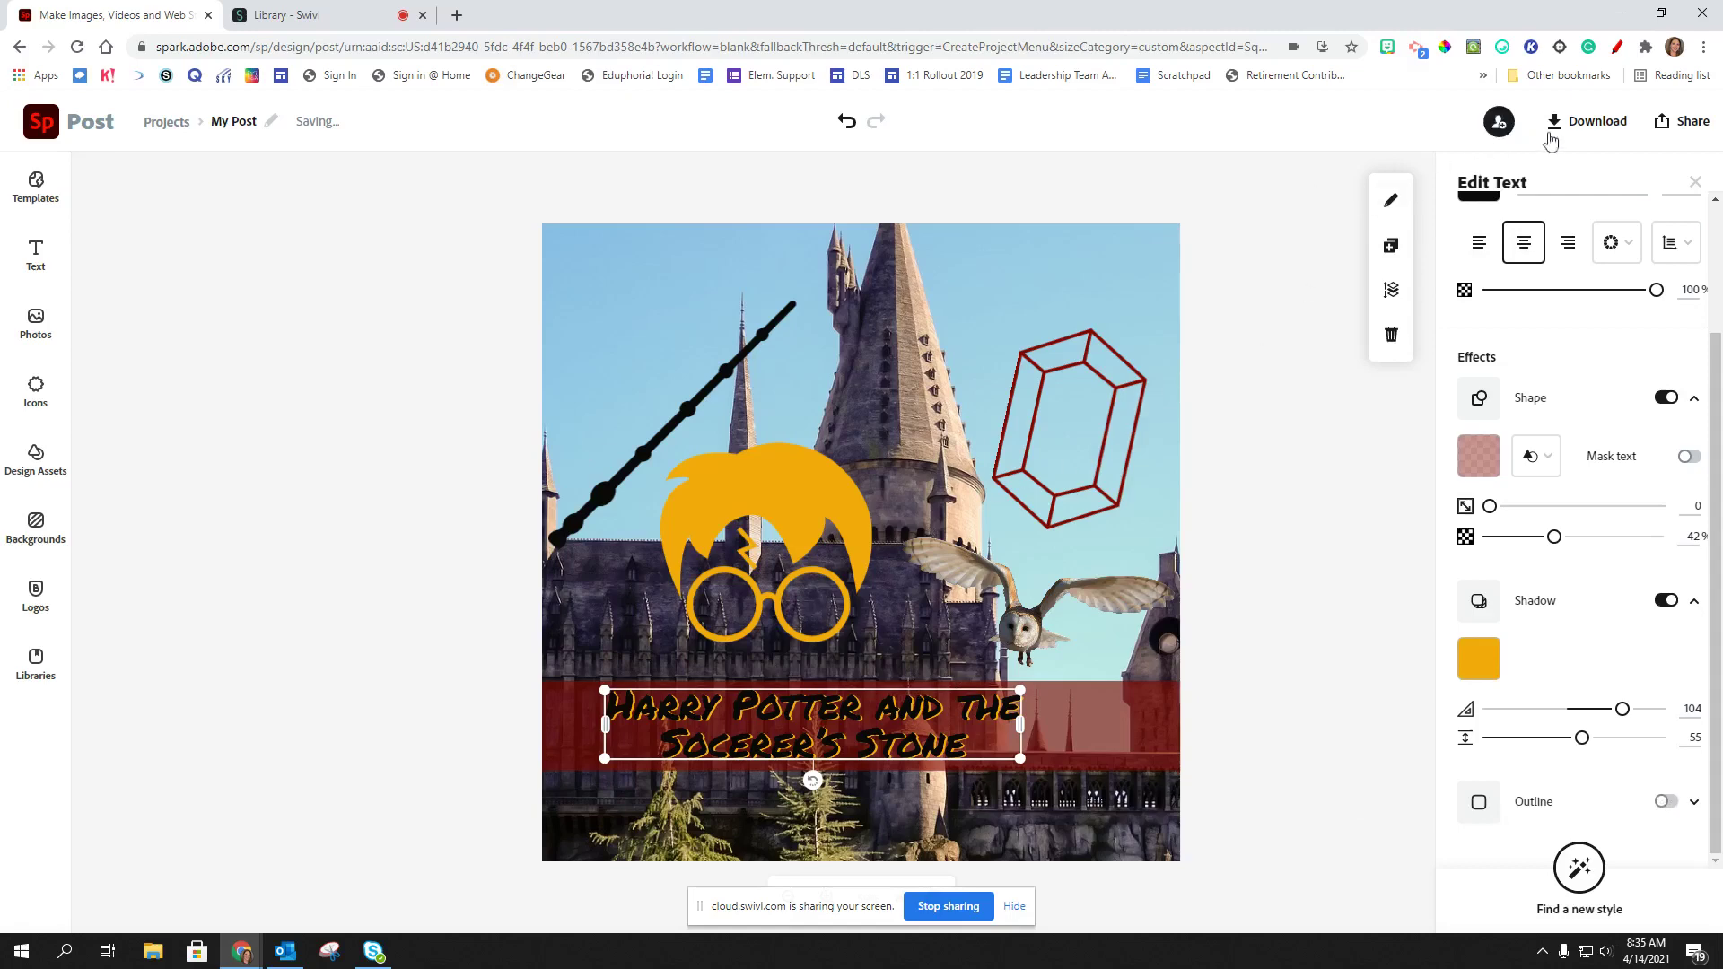
# Download the finished graphic as a PNG image
pyautogui.click(1666, 124)
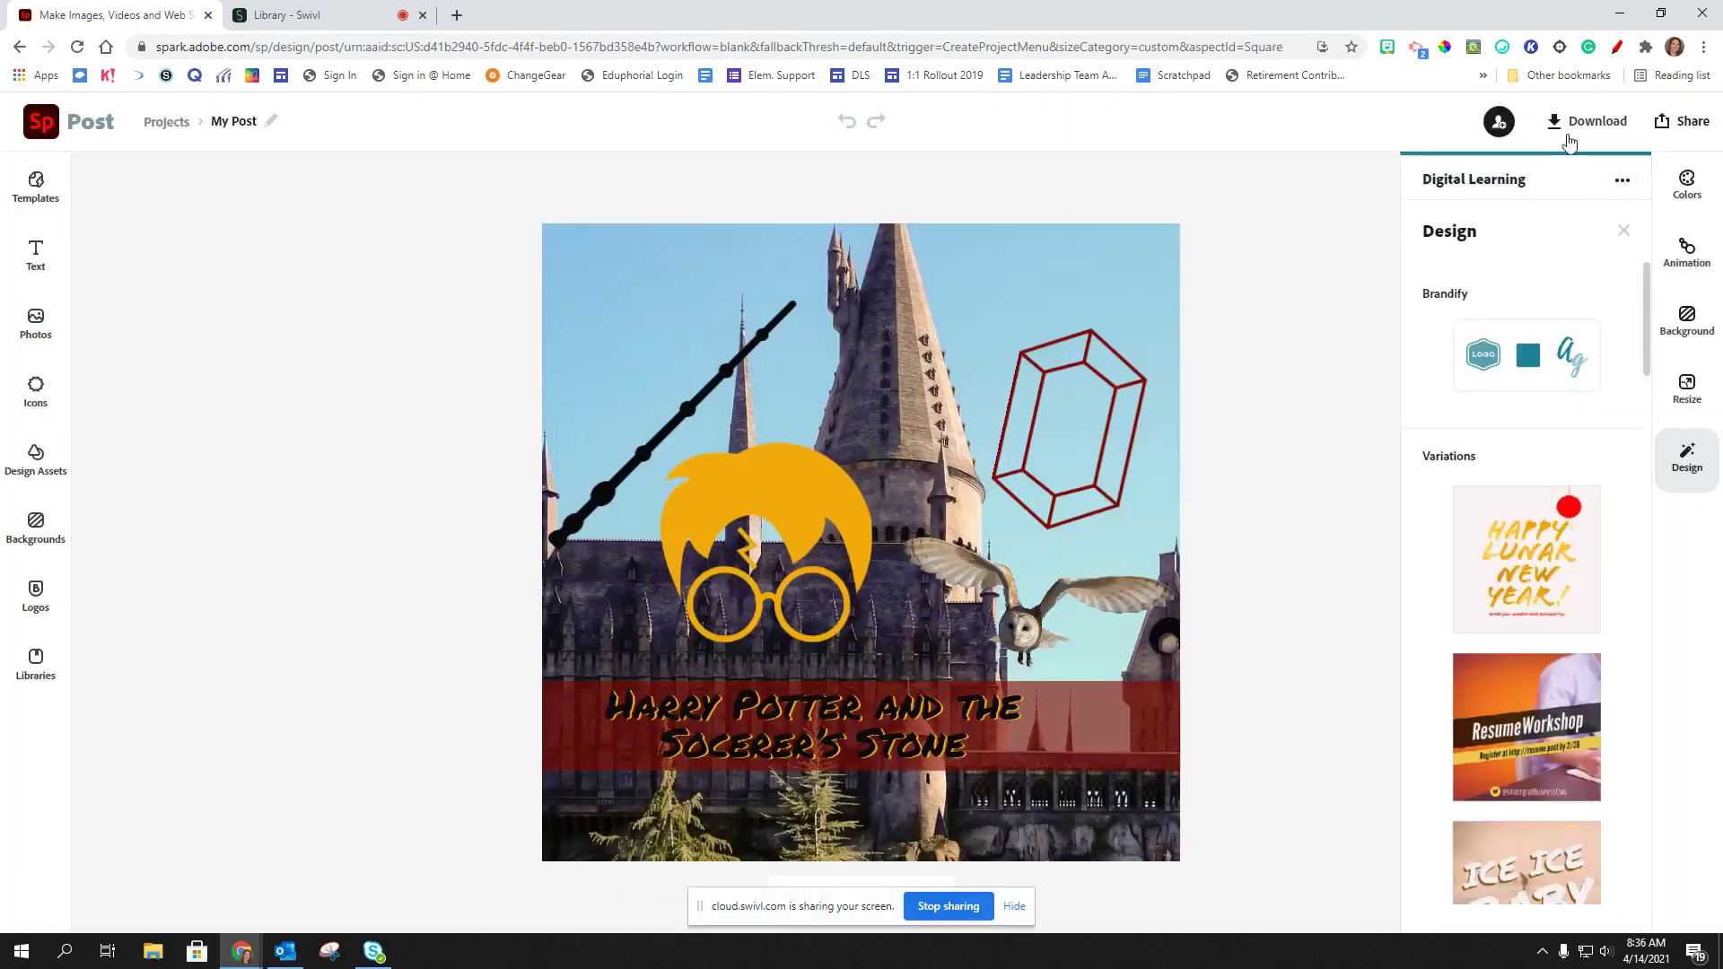
pyautogui.click(1573, 133)
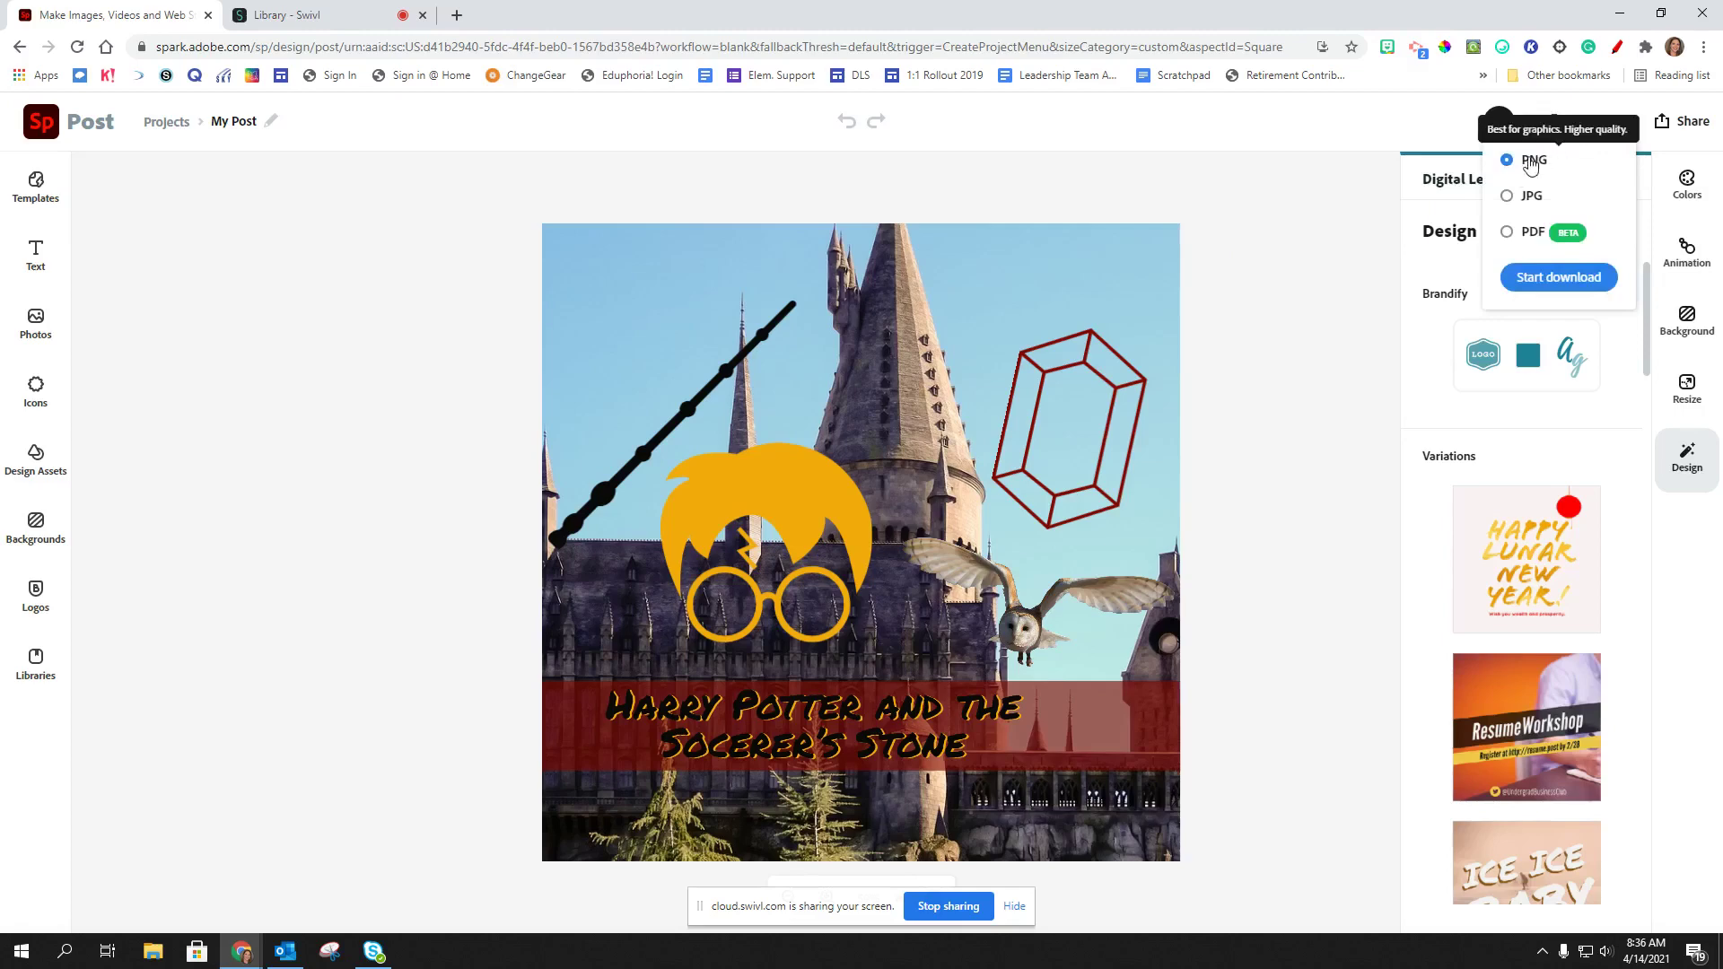
pyautogui.click(1522, 279)
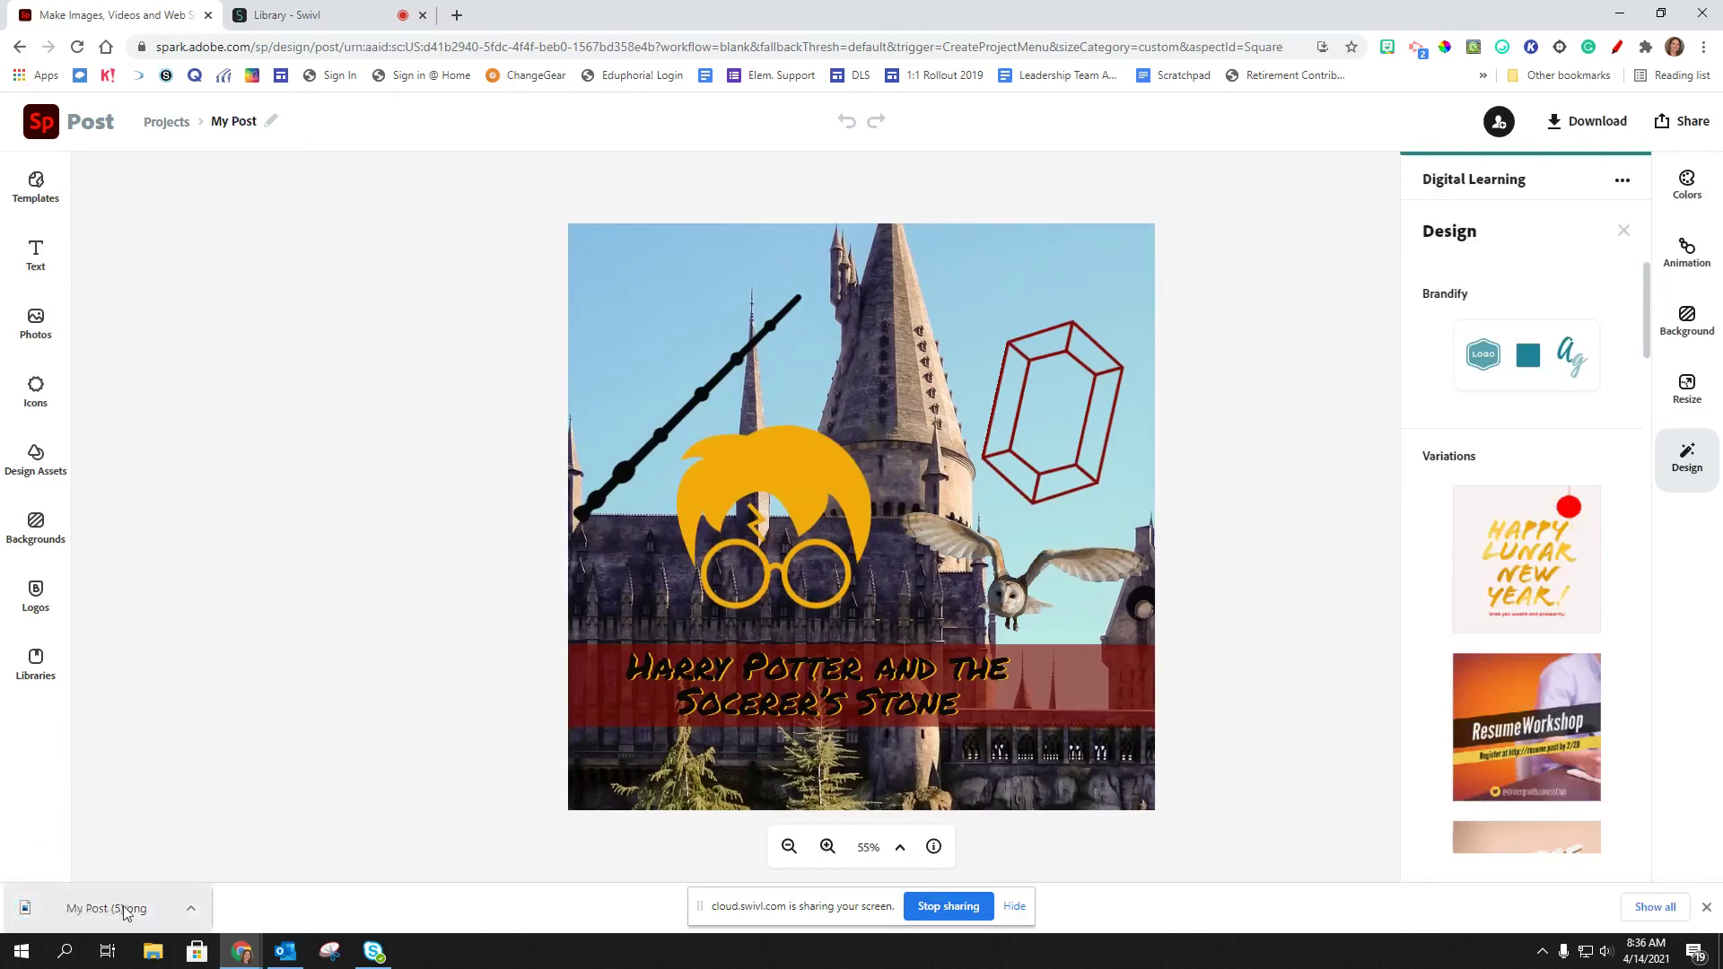
# Replace the project name "My Post" with a new name starting with "Ha"
pyautogui.click(223, 120)
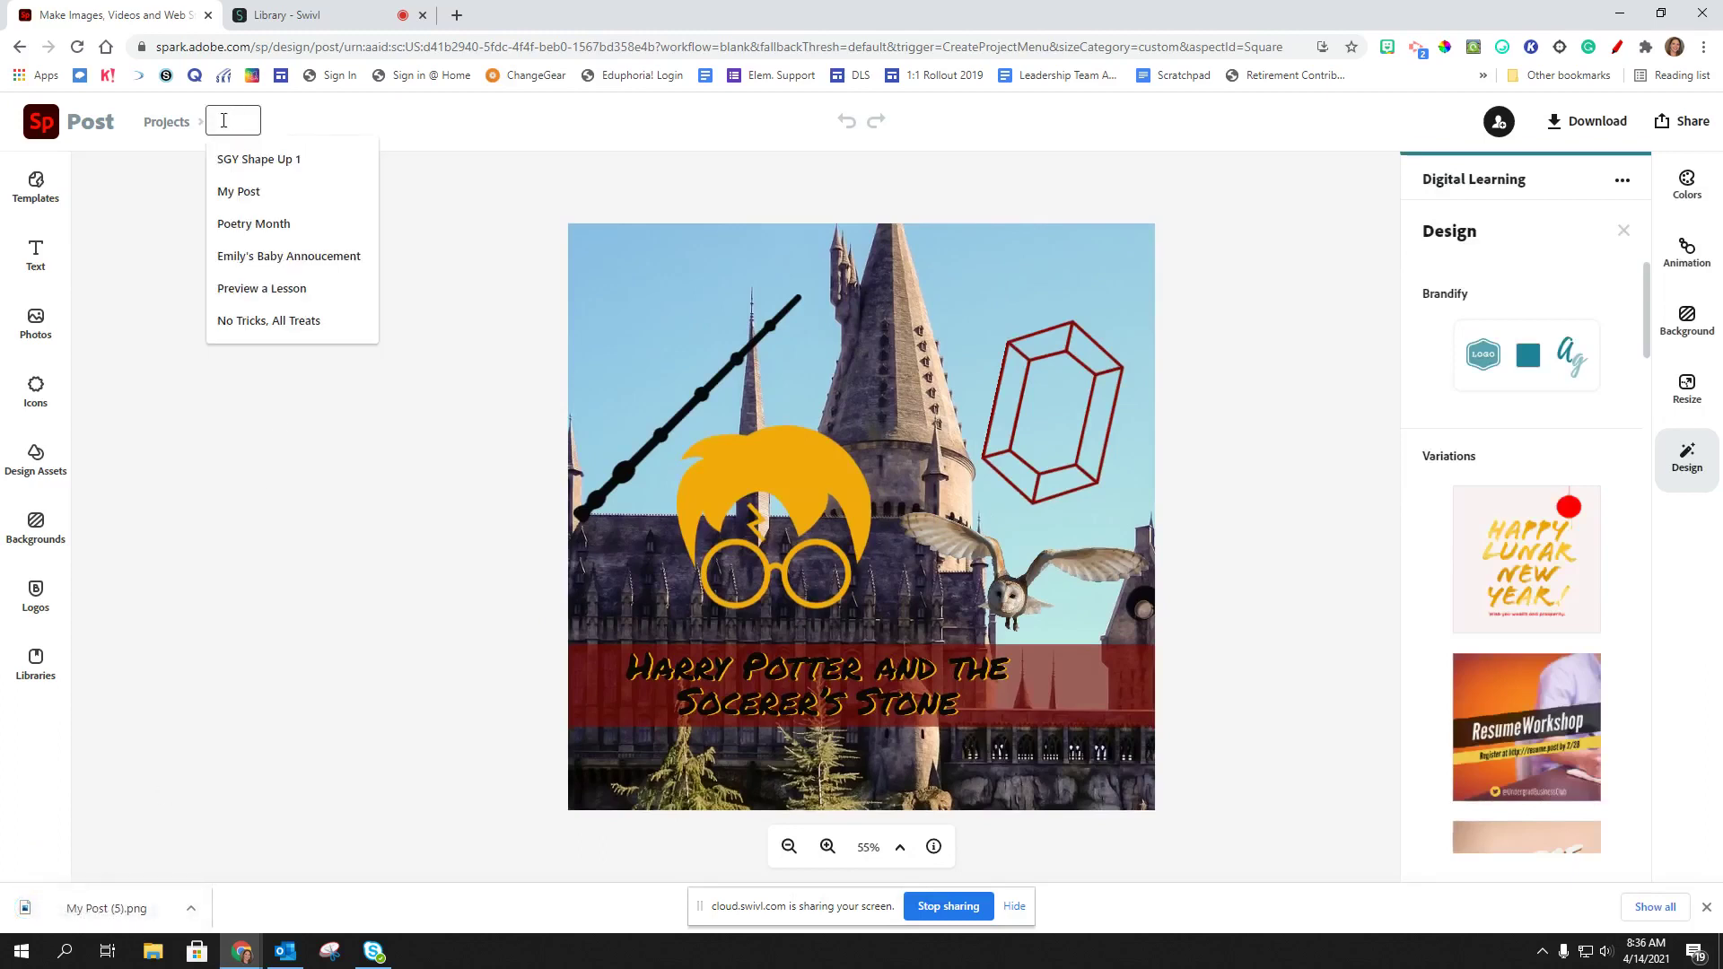
pyautogui.write('Ha')
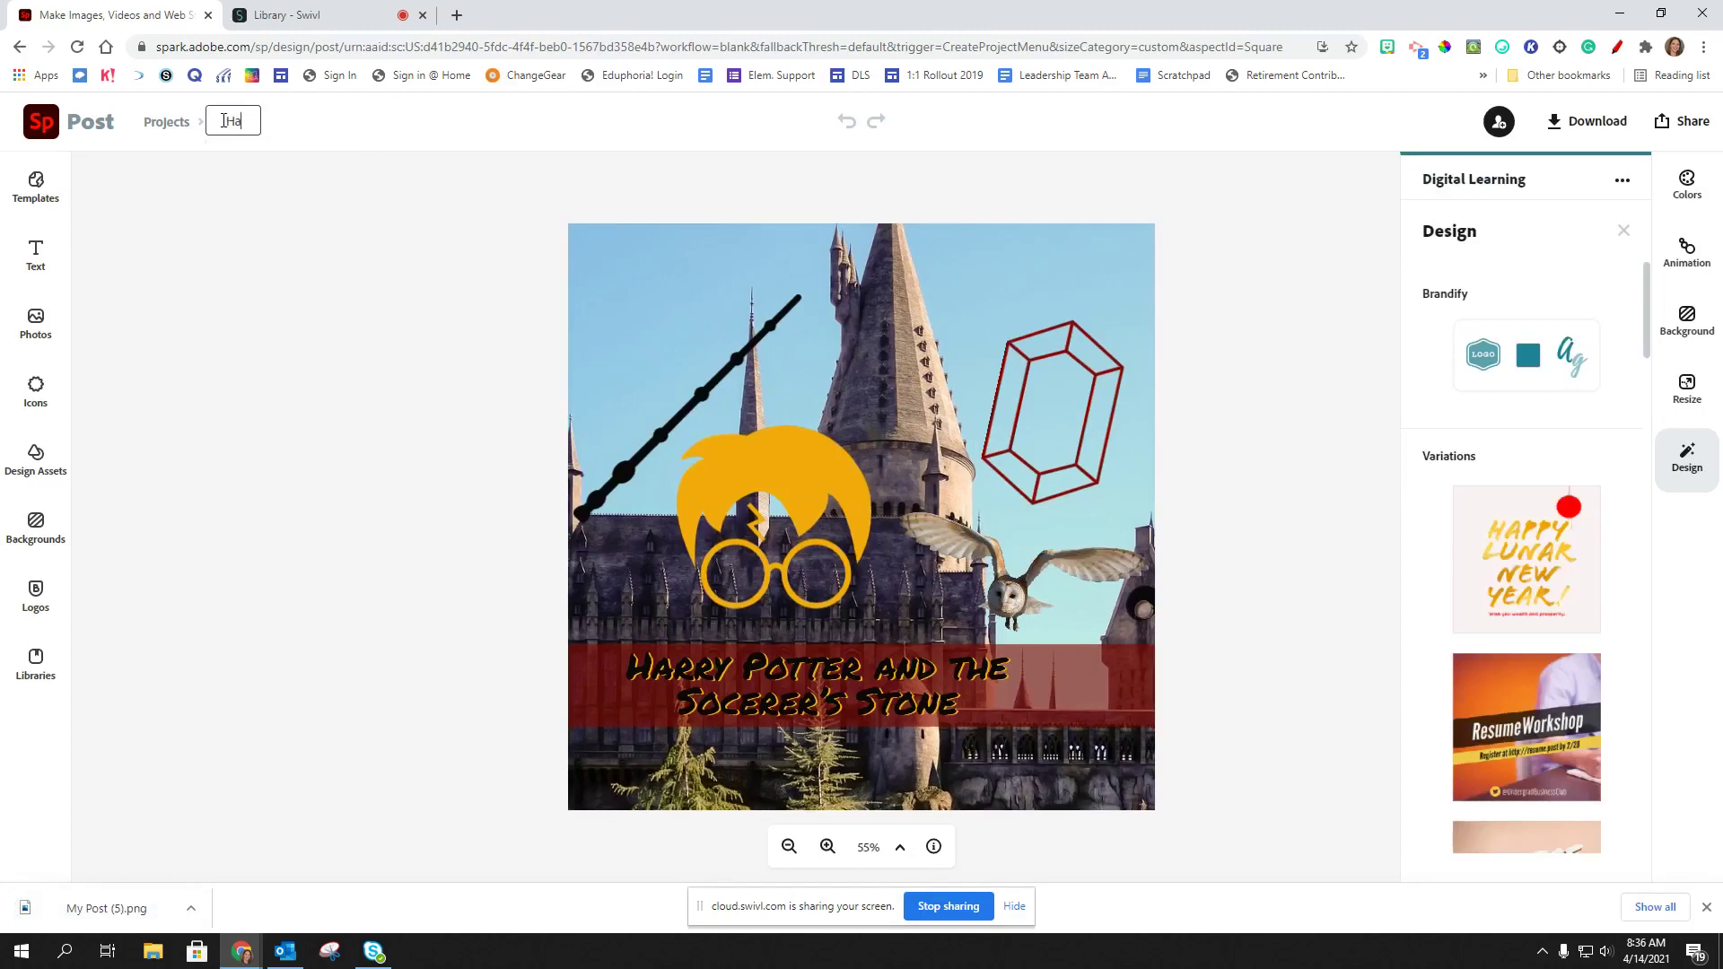